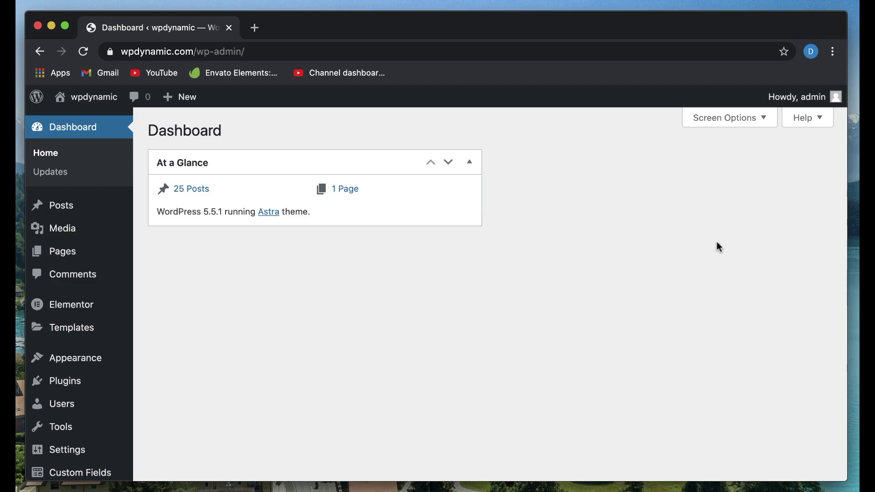
# Go to Templates > Saved Templates in the WordPress admin sidebar
pyautogui.scroll(-3, 575, 300)
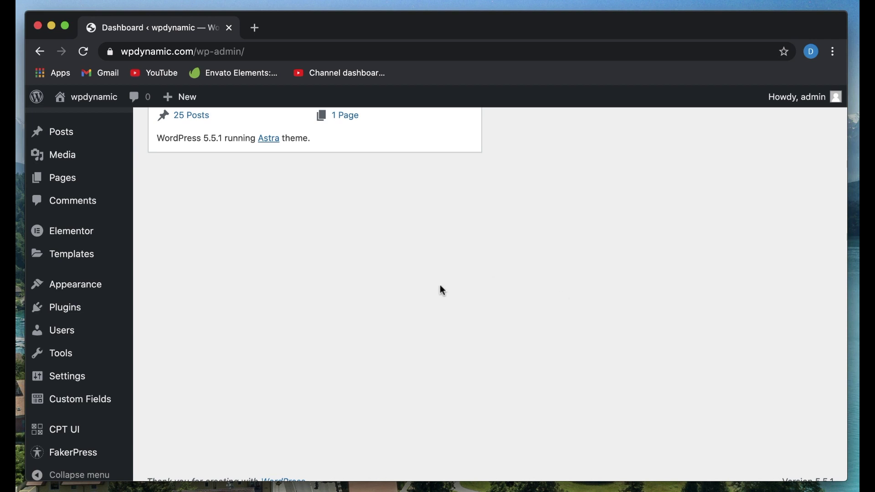
pyautogui.moveTo(69, 254)
pyautogui.click(202, 261)
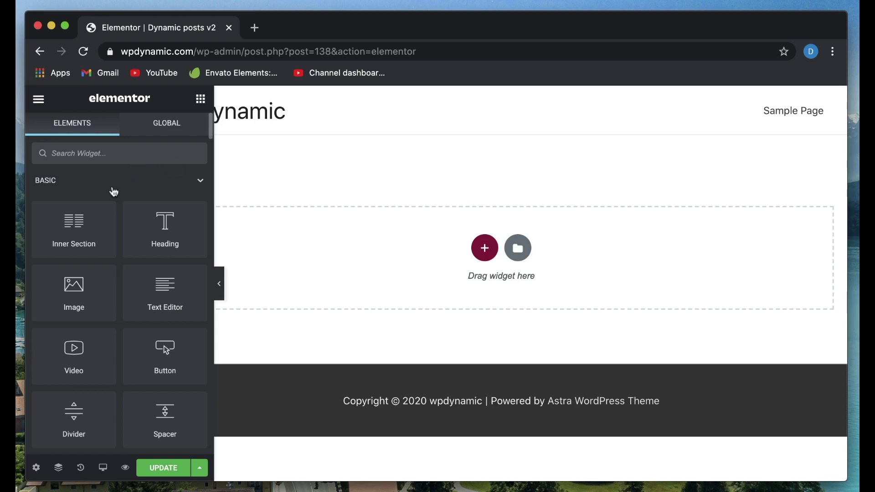
# Scroll the Elementor widget panel to the Dynamic Content - Dynamic widgets section
pyautogui.scroll(-15, 96, 251)
pyautogui.scroll(-20, 96, 252)
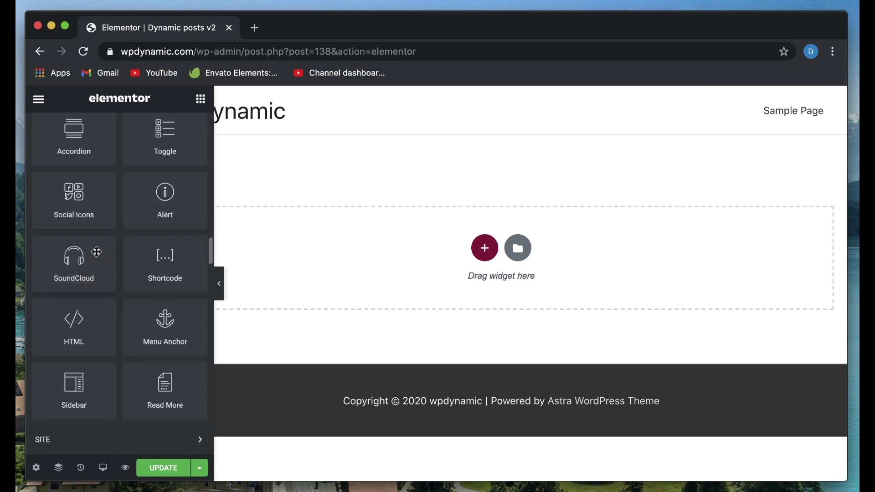
pyautogui.scroll(-6, 96, 251)
pyautogui.scroll(1, 96, 251)
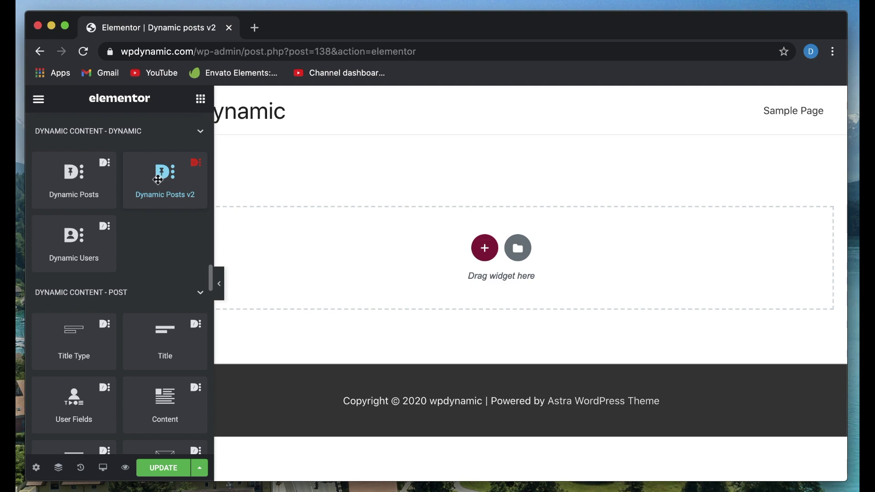
# Drop the Dynamic Posts v2 widget onto the page and preview it with the Carousel skin
pyautogui.moveTo(157, 179); pyautogui.dragTo(481, 249)
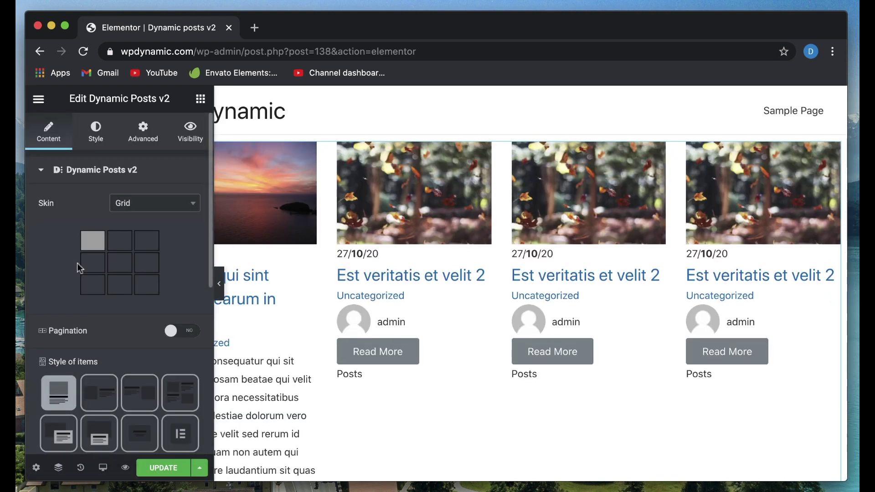
pyautogui.click(156, 213)
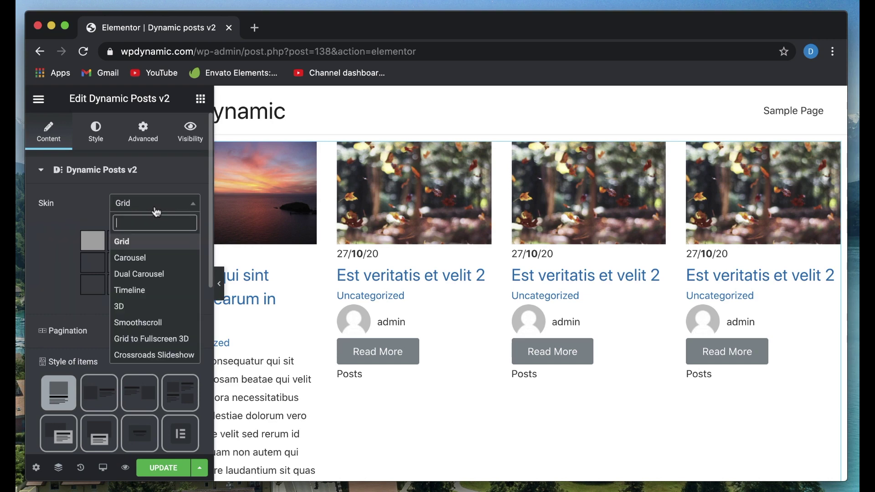
pyautogui.click(136, 258)
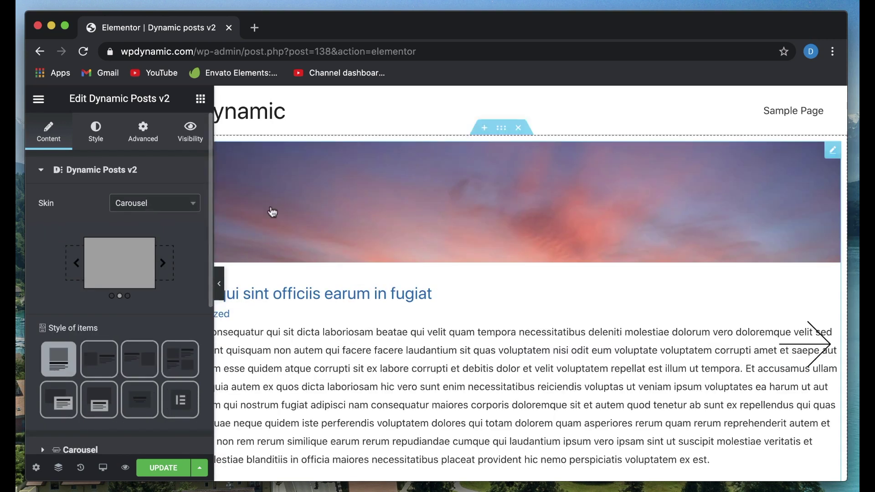
pyautogui.scroll(-3, 396, 315)
pyautogui.click(801, 274)
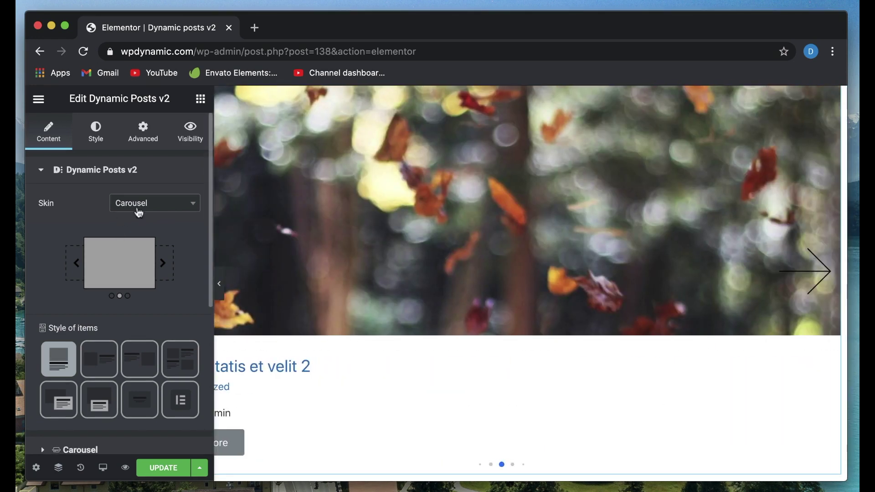
# Switch to the Dual Carousel skin and click through its thumbnails and main slides
pyautogui.click(153, 209)
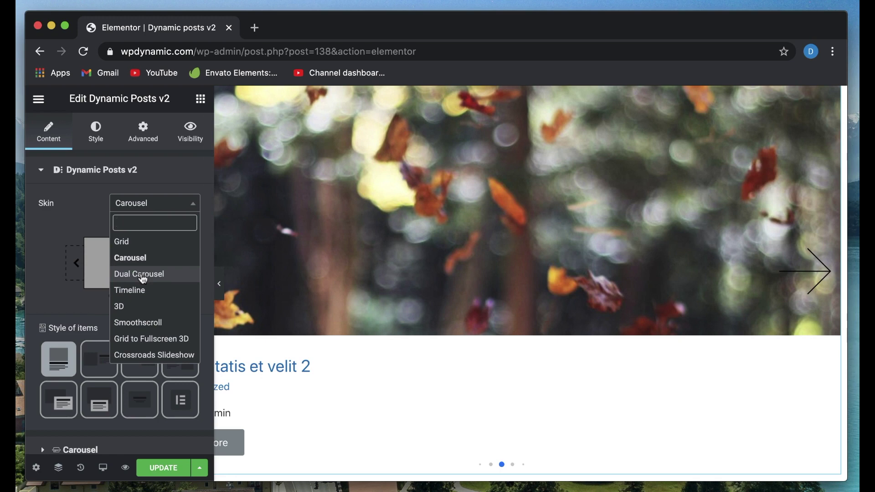
pyautogui.click(143, 276)
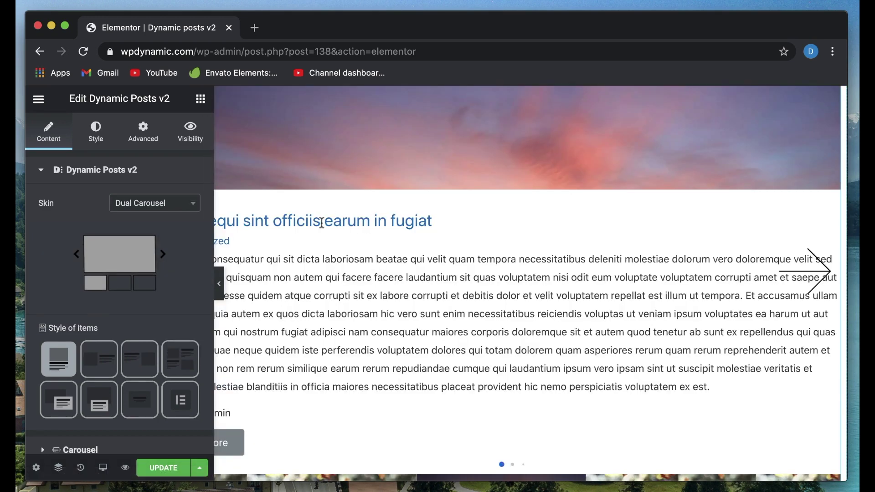
pyautogui.scroll(-5, 442, 258)
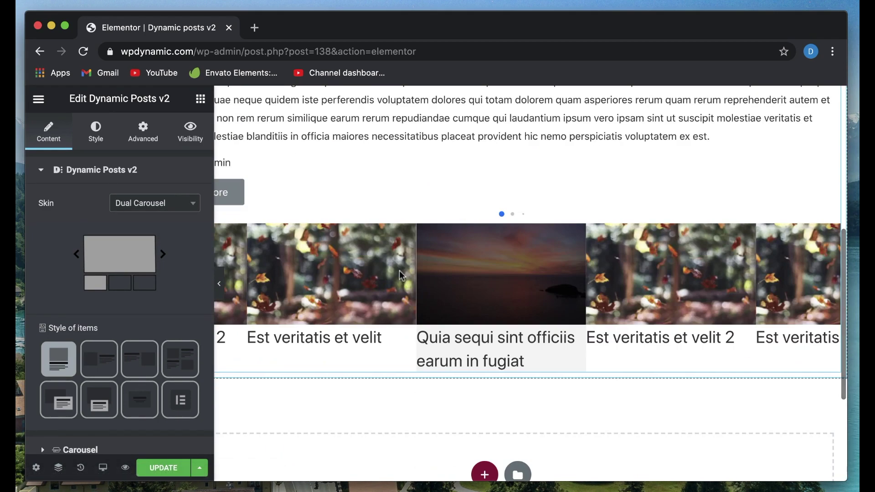
pyautogui.click(698, 292)
pyautogui.click(835, 304)
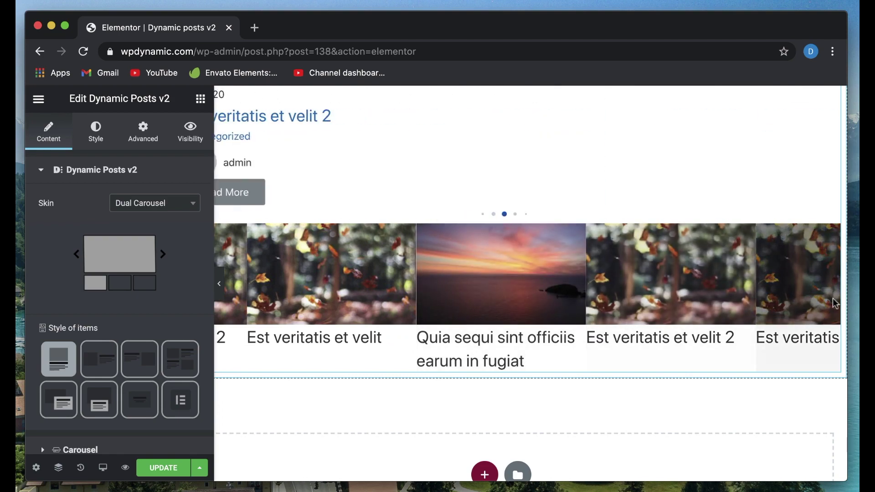
pyautogui.scroll(5, 675, 308)
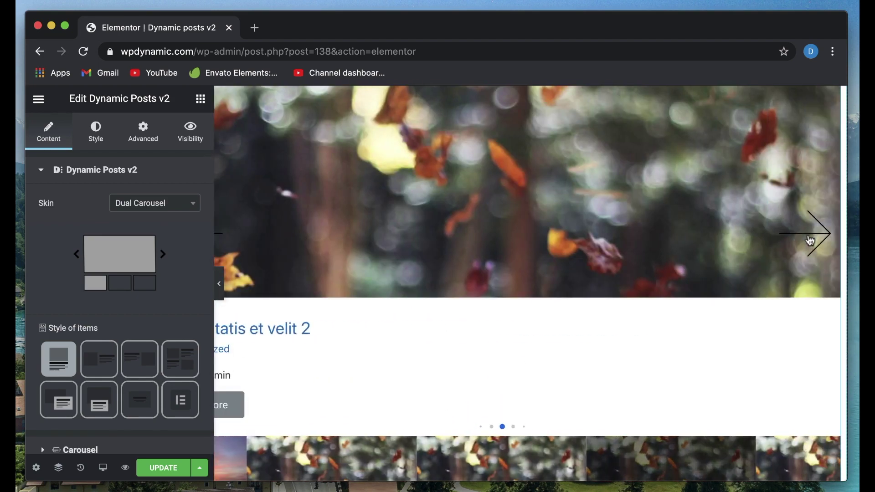
pyautogui.click(810, 238)
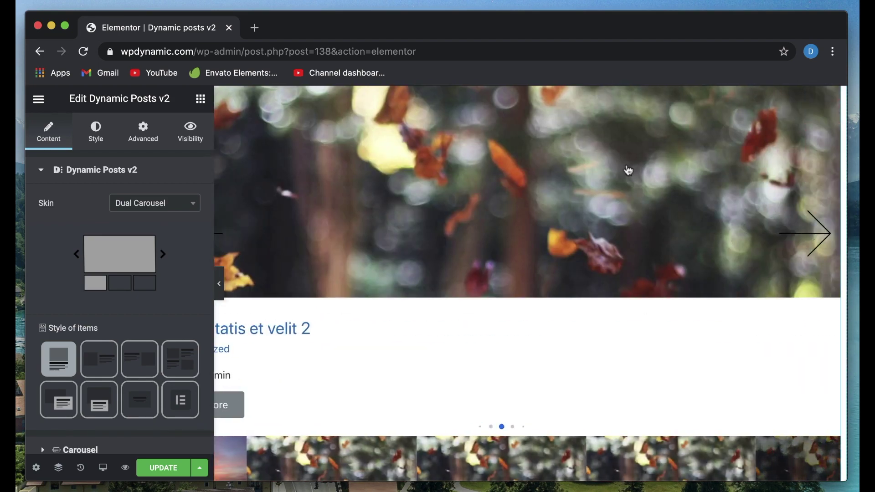
pyautogui.click(160, 206)
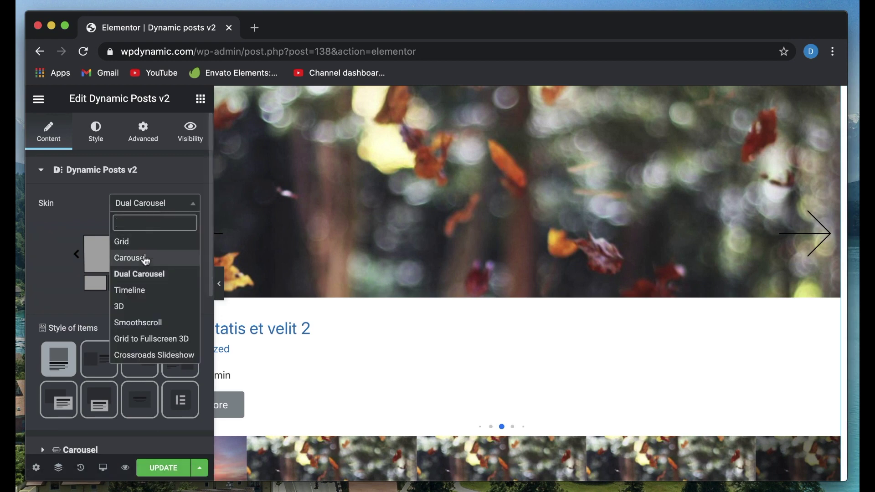
# Apply the Timeline skin and scroll through the alternating posts on the vertical line
pyautogui.click(146, 295)
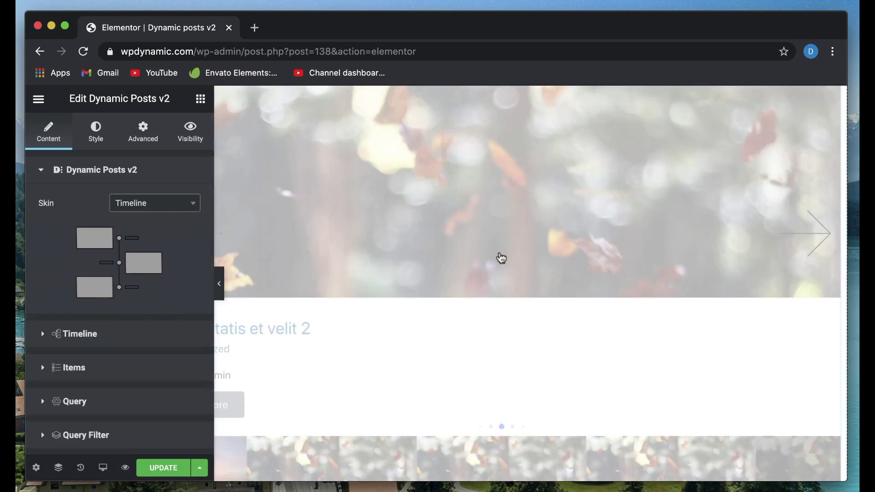
pyautogui.scroll(-10, 501, 255)
pyautogui.scroll(10, 500, 253)
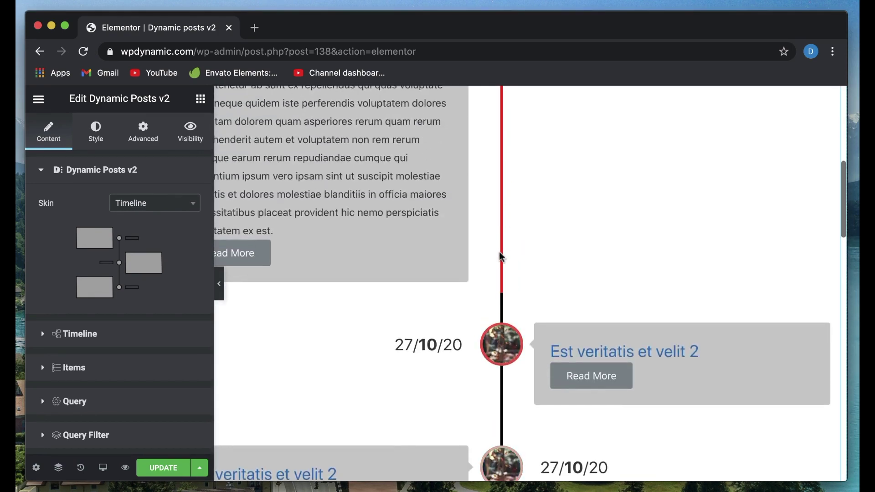
pyautogui.scroll(-10, 500, 256)
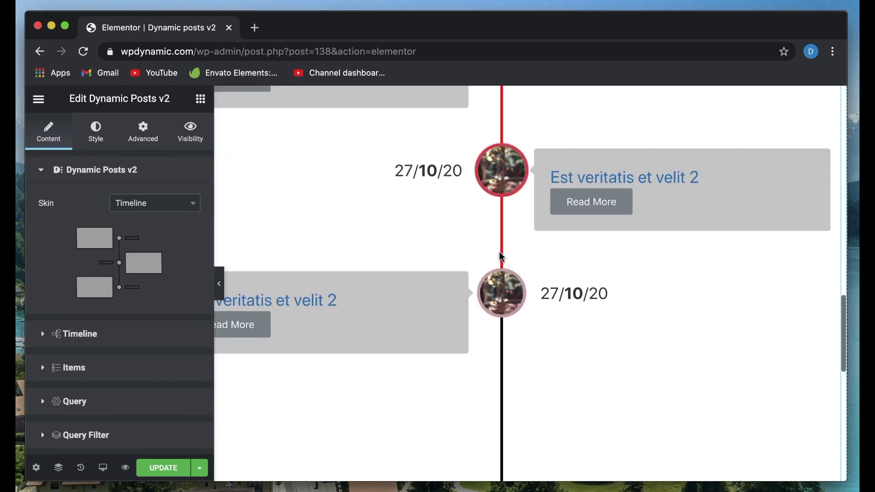
pyautogui.scroll(3, 500, 256)
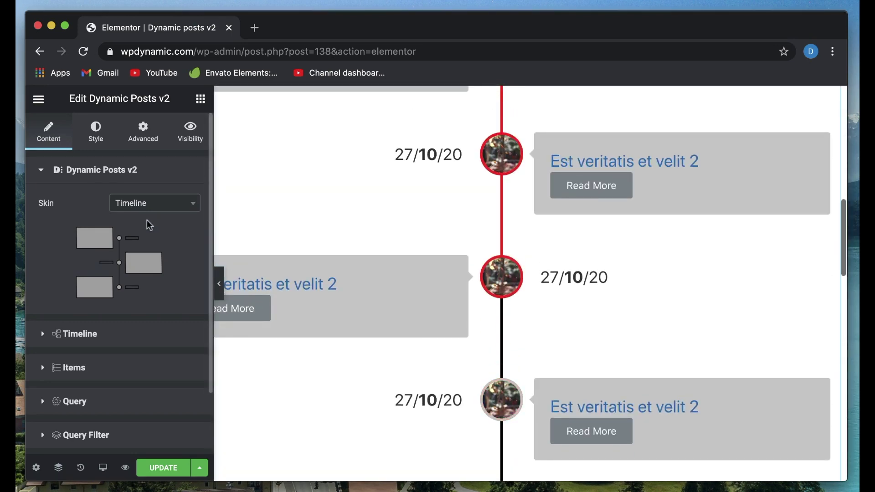
pyautogui.click(145, 205)
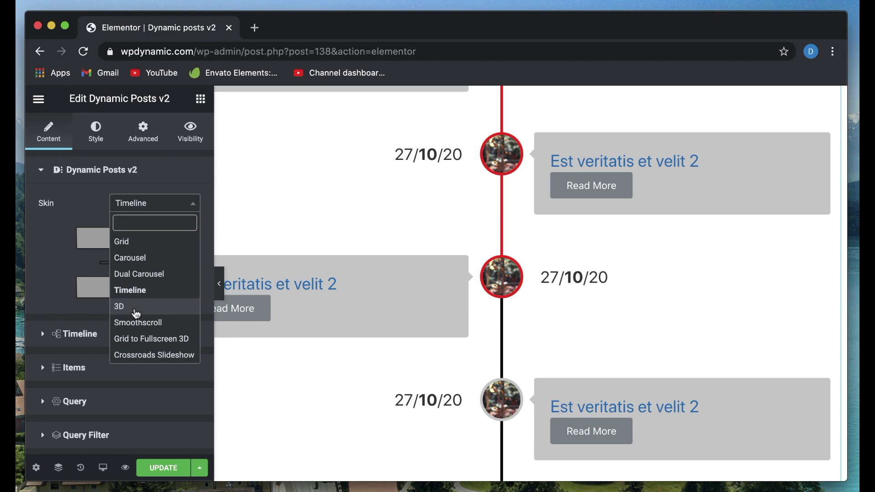
# Switch the posts widget to the 3D skin and rotate the carousel two posts forward
pyautogui.click(135, 310)
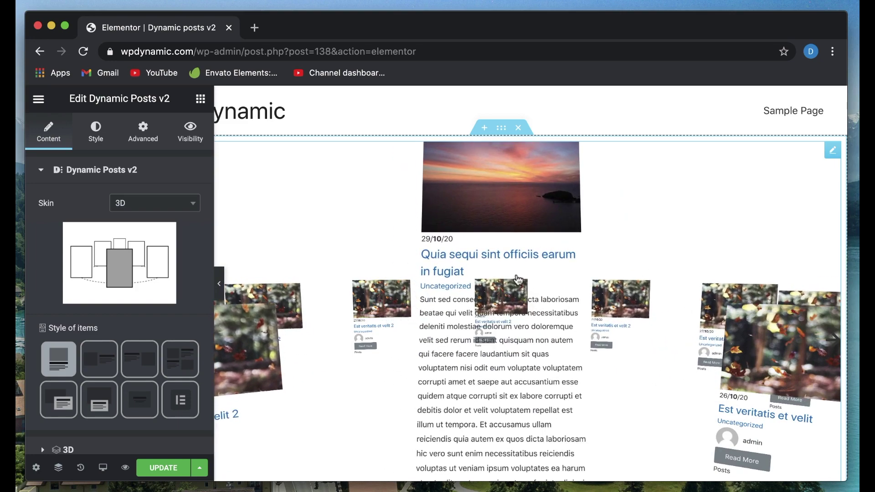
pyautogui.click(841, 341)
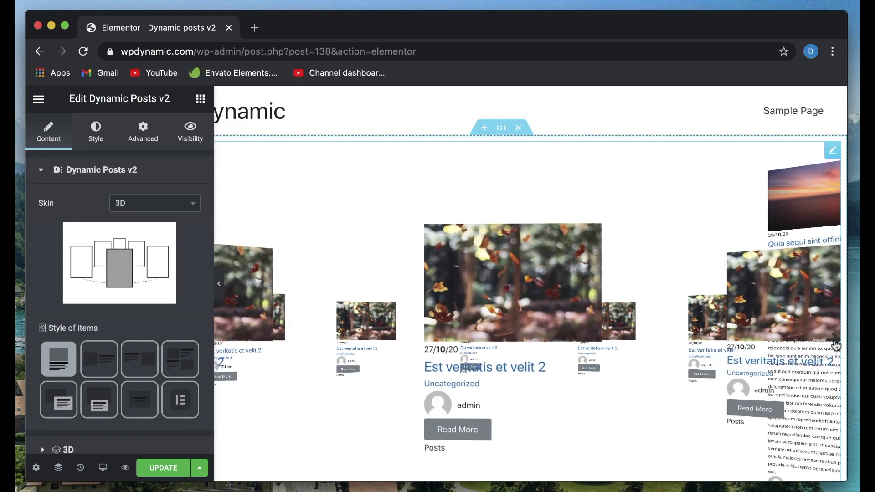
pyautogui.click(836, 344)
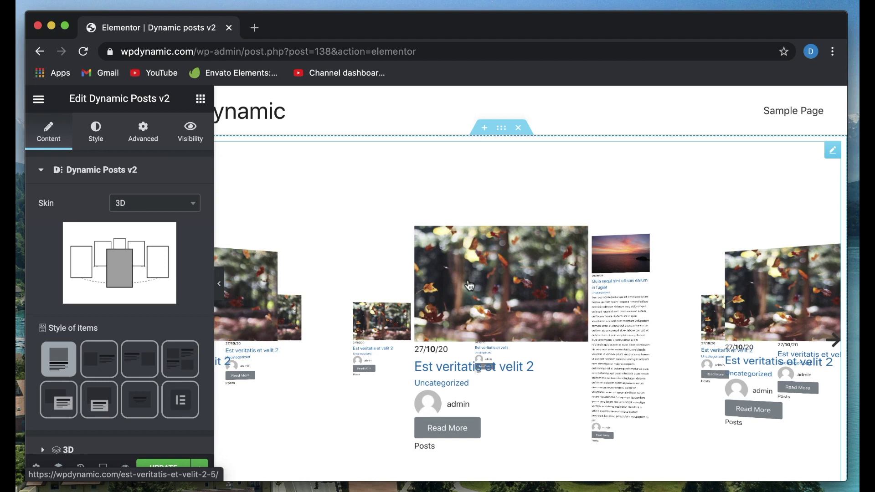
# Apply the Smoothscroll skin and scroll through its large tilted post images
pyautogui.click(142, 203)
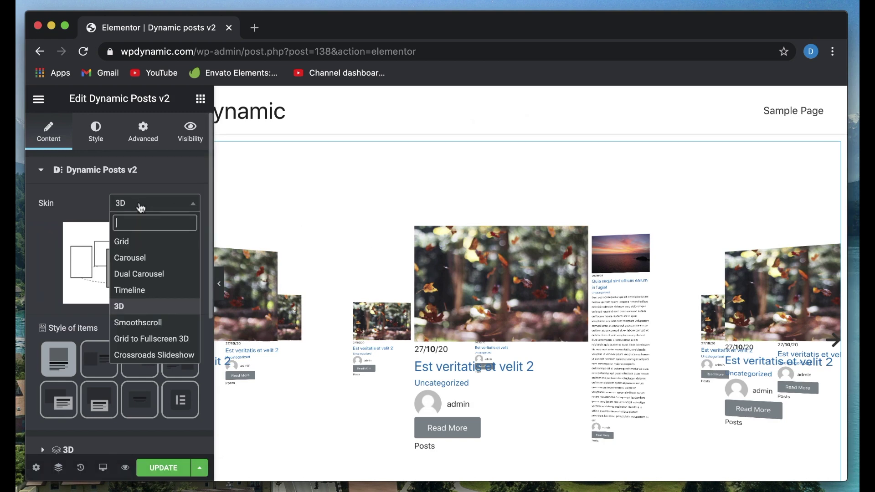
pyautogui.click(136, 322)
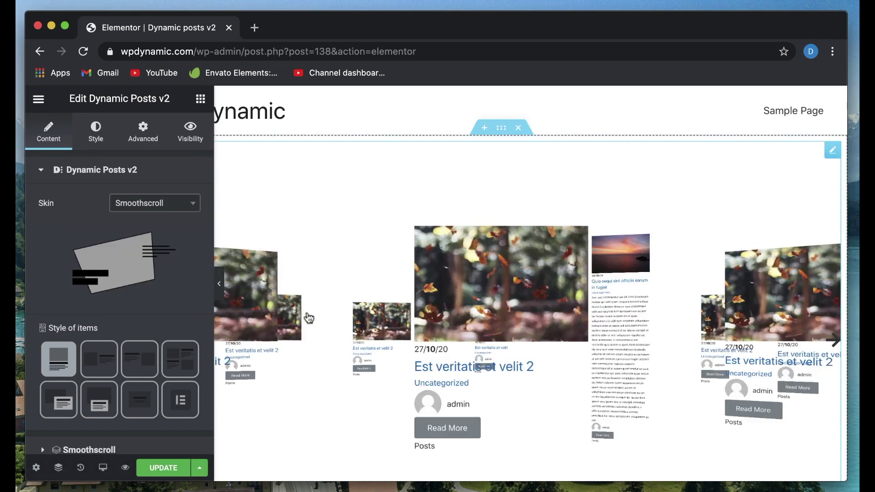
pyautogui.scroll(-10, 309, 318)
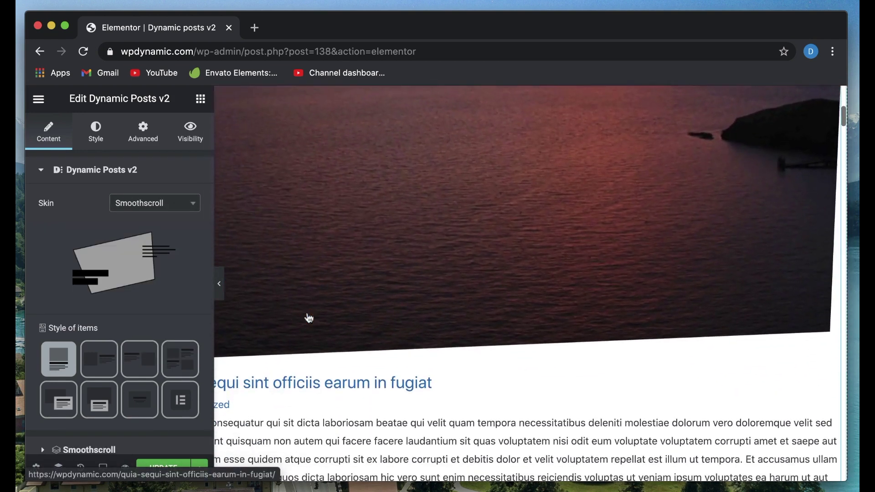
pyautogui.scroll(-8, 309, 318)
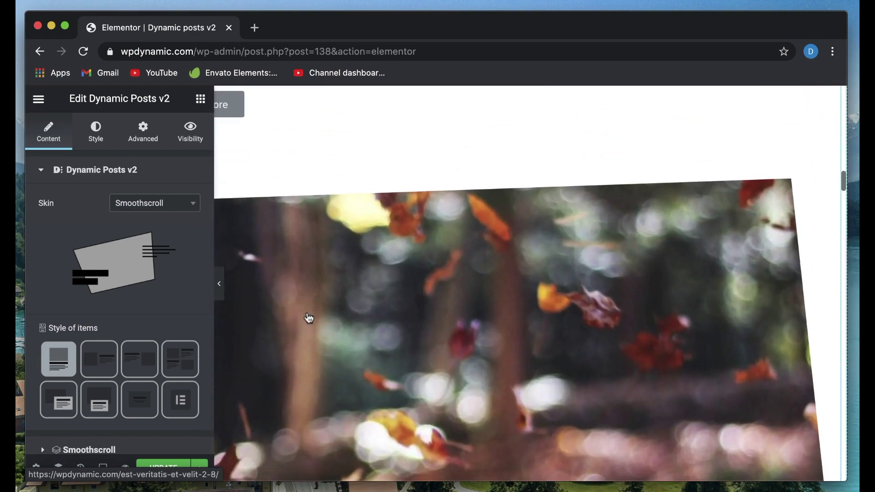
pyautogui.scroll(-8, 309, 318)
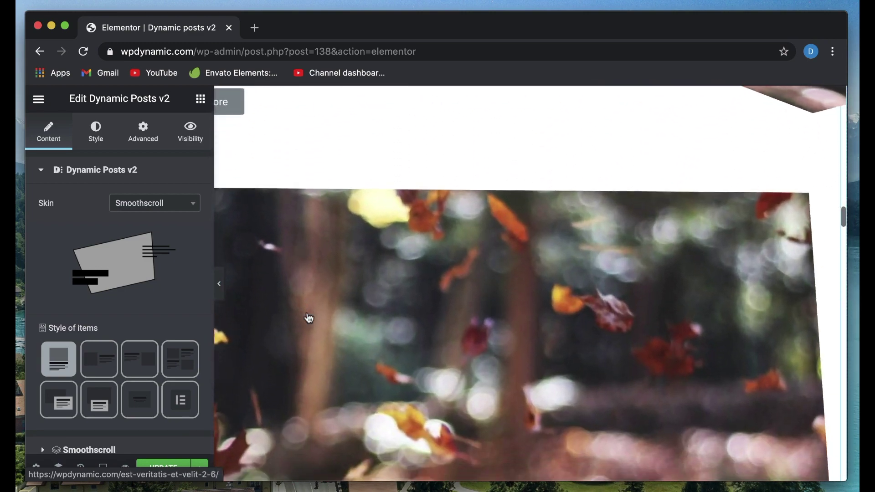
pyautogui.scroll(-8, 309, 318)
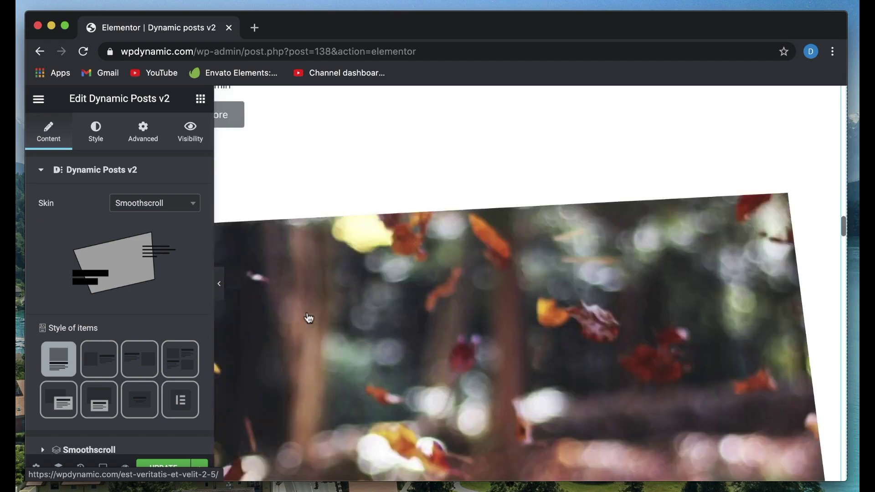
pyautogui.scroll(20, 308, 316)
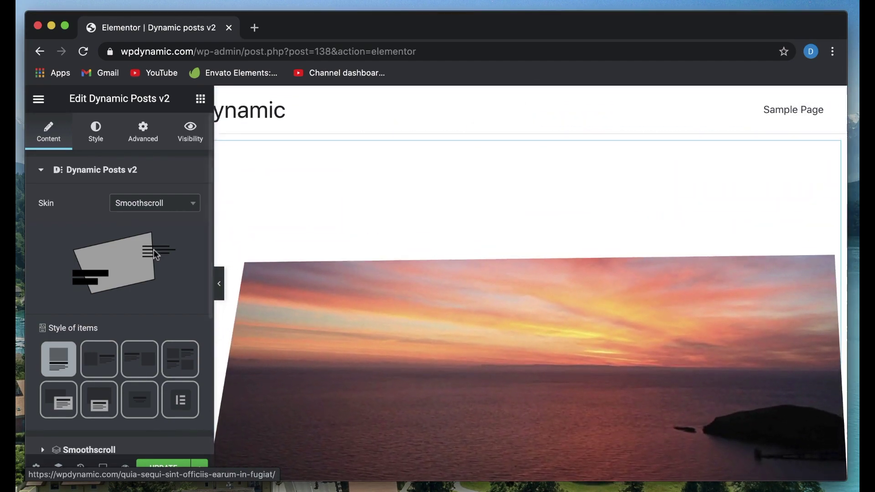
pyautogui.click(156, 209)
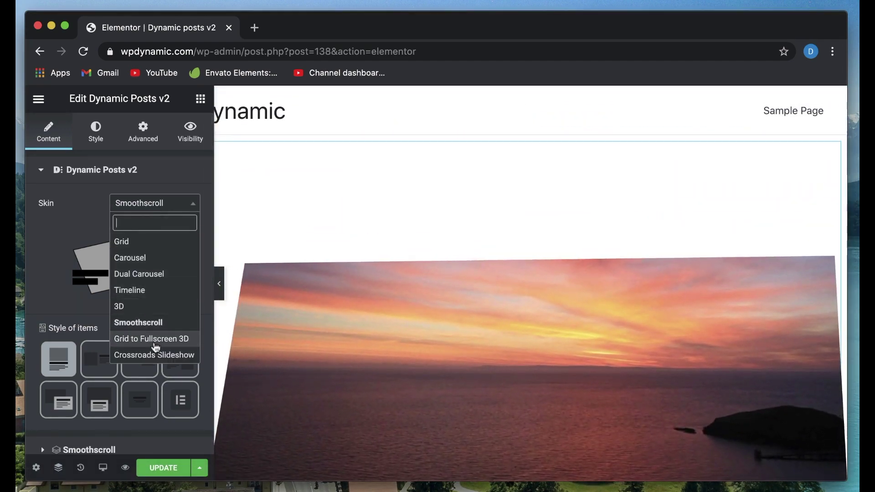
# Apply the Crossroads Slideshow skin, close the expanded post and advance to slide 04
pyautogui.click(142, 356)
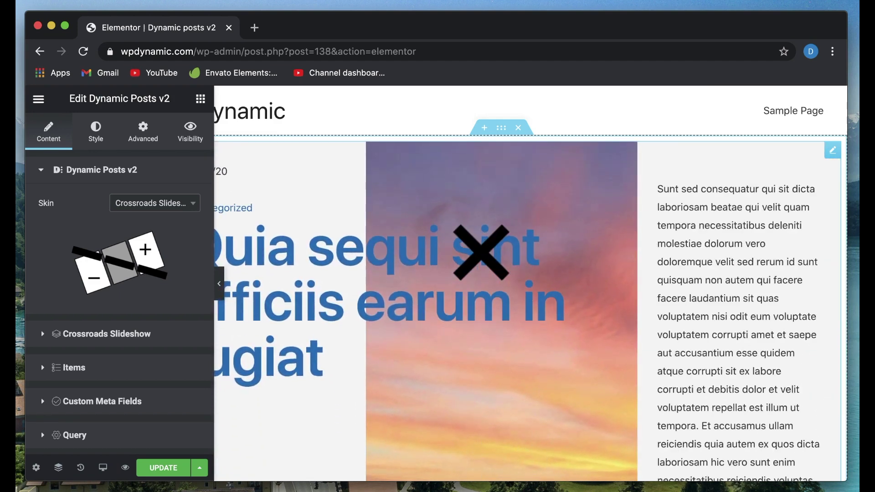
pyautogui.click(531, 244)
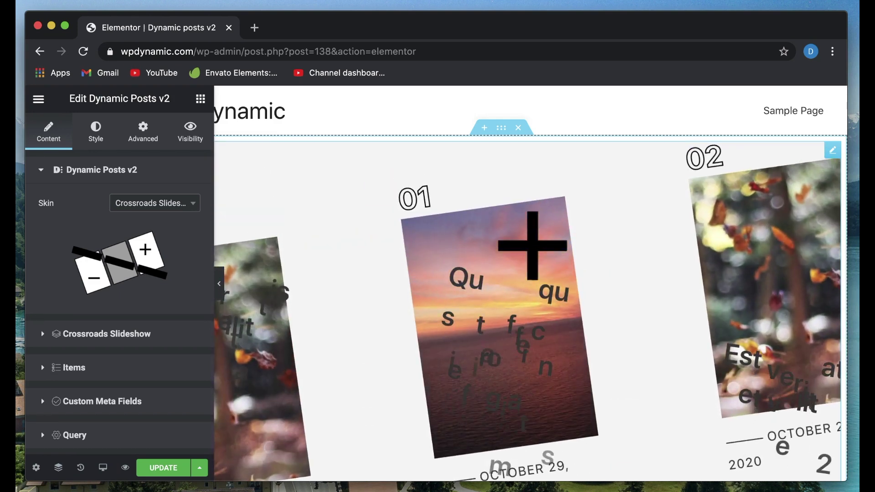
pyautogui.scroll(-4, 532, 245)
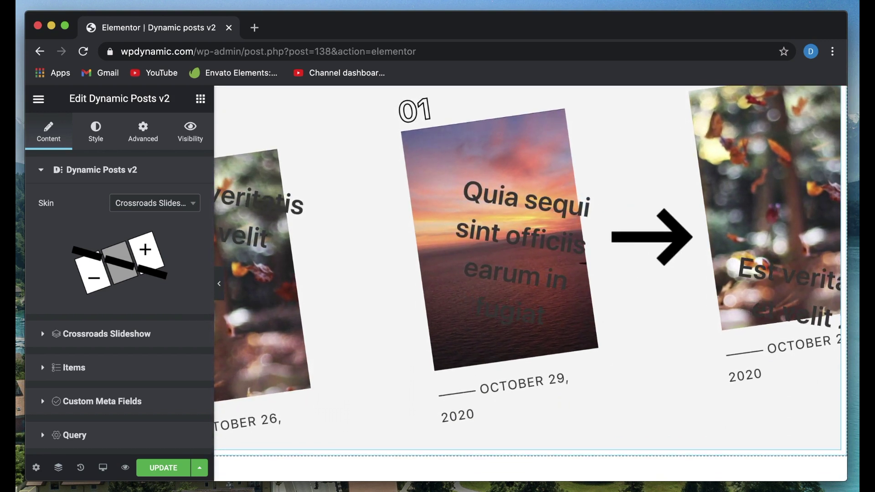
pyautogui.click(652, 237)
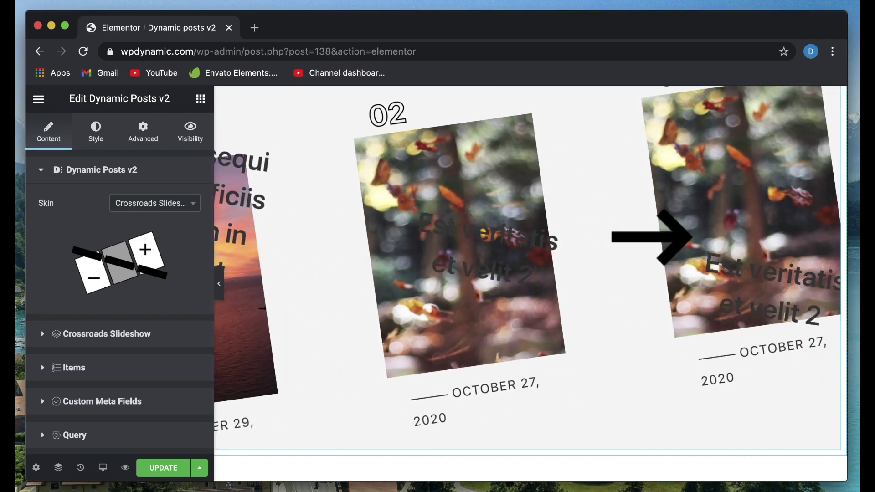
pyautogui.click(651, 237)
pyautogui.click(652, 237)
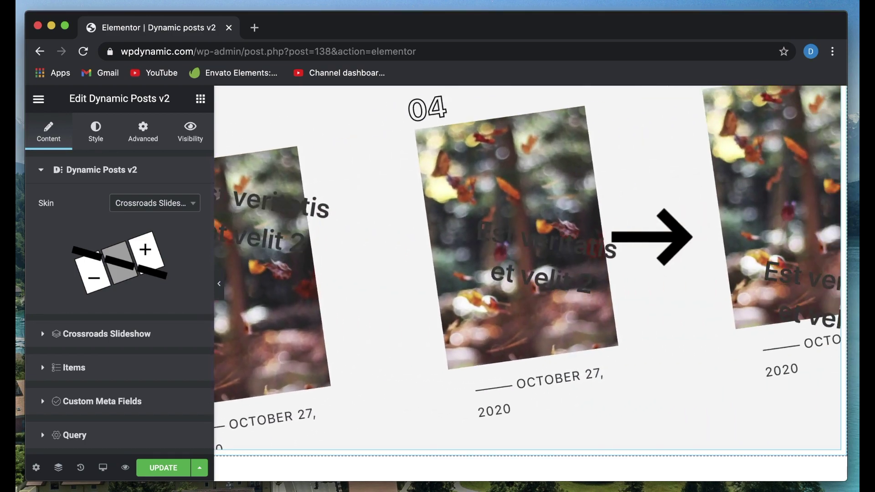
pyautogui.scroll(2, 652, 237)
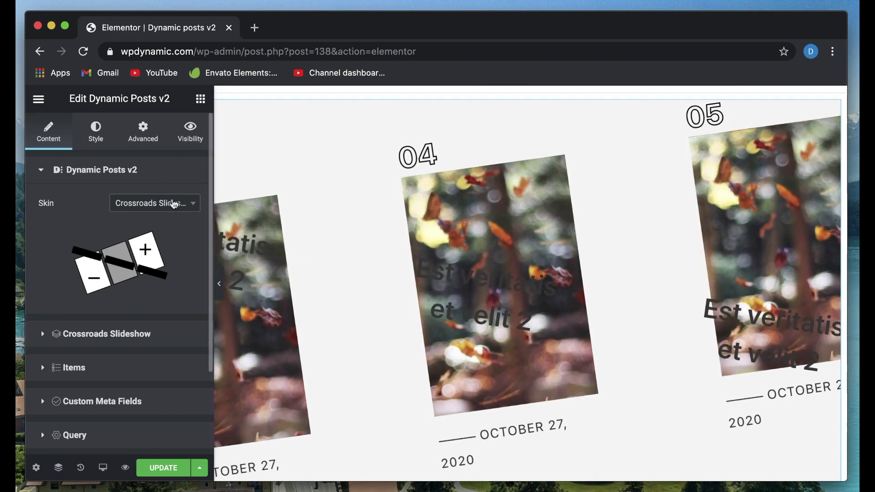
pyautogui.click(152, 204)
# Return to the Grid skin and try Right and Text Zone before choosing Overlay items
pyautogui.click(116, 245)
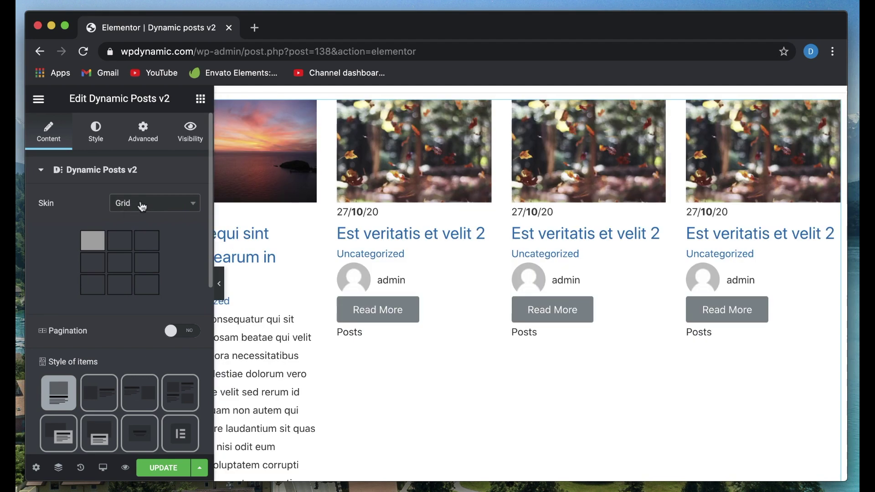
pyautogui.scroll(-3, 64, 305)
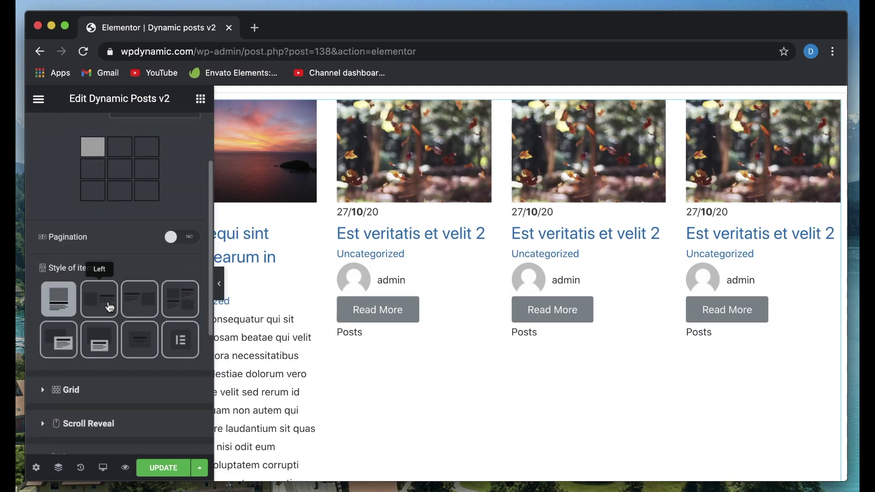
pyautogui.click(143, 299)
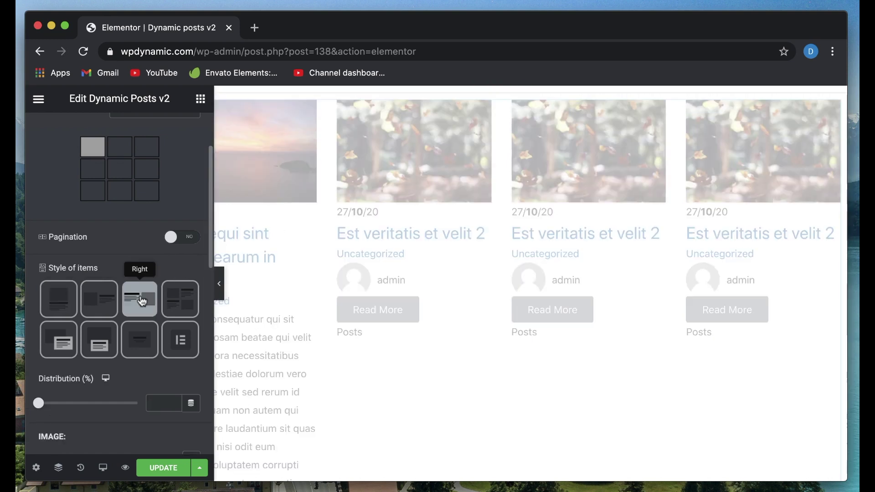
pyautogui.click(65, 346)
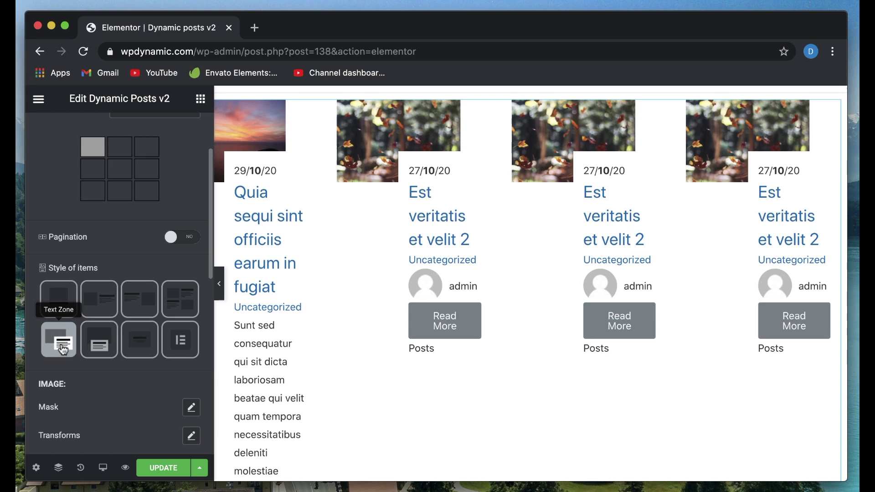
pyautogui.click(108, 343)
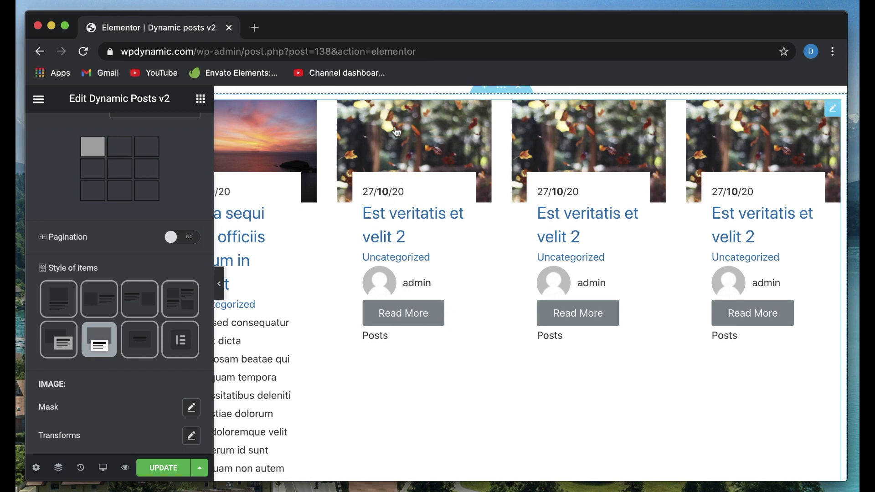
pyautogui.scroll(-6, 92, 394)
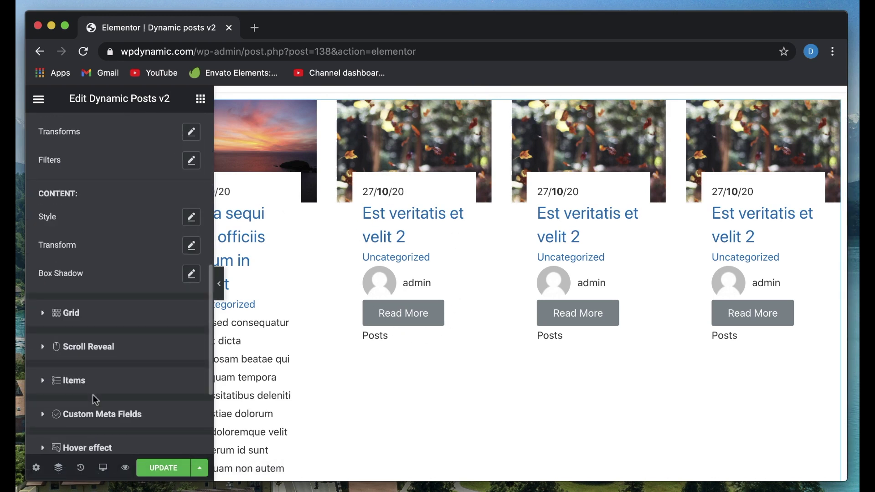
# In the Grid settings, set Columns to 2
pyautogui.click(84, 319)
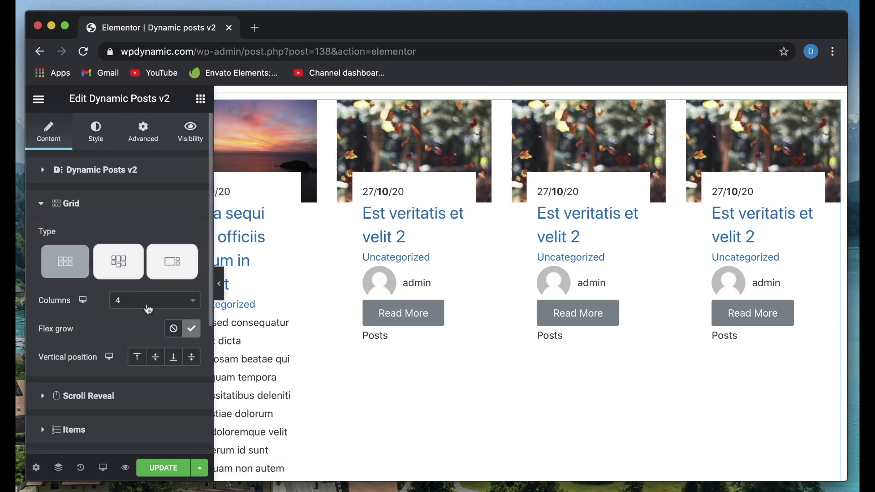
pyautogui.click(155, 301)
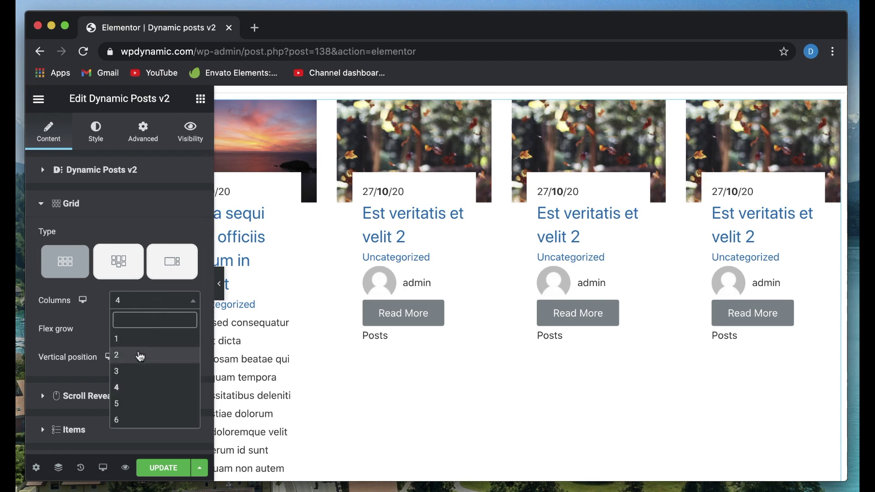
pyautogui.click(140, 356)
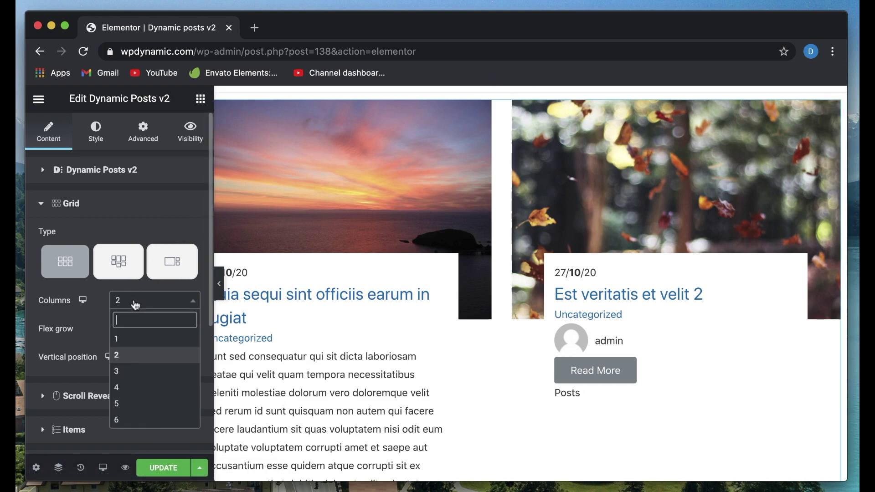
pyautogui.click(82, 335)
pyautogui.scroll(-3, 82, 335)
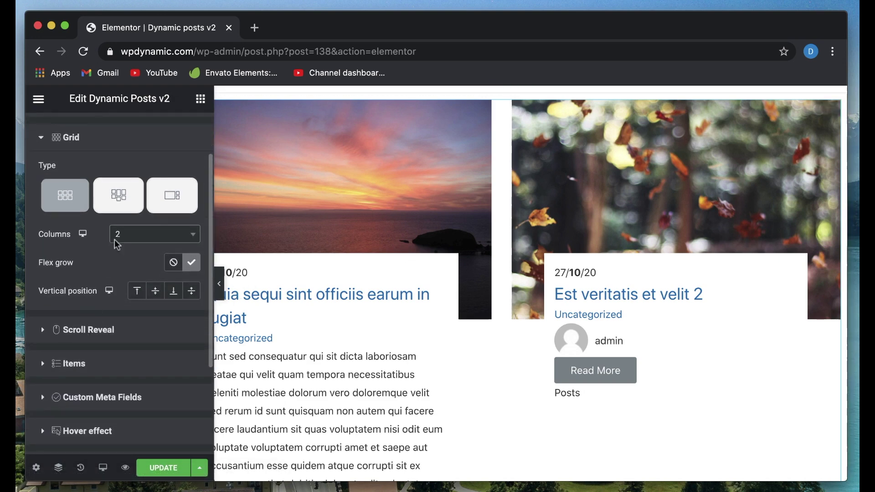
# Try the Blog grid type with a 1/1 first item, then revert Type to Flex
pyautogui.click(165, 196)
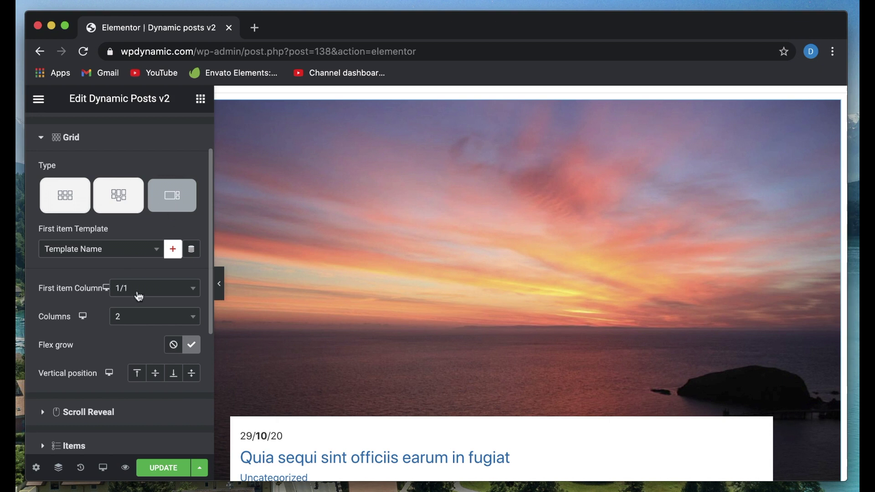
pyautogui.click(139, 296)
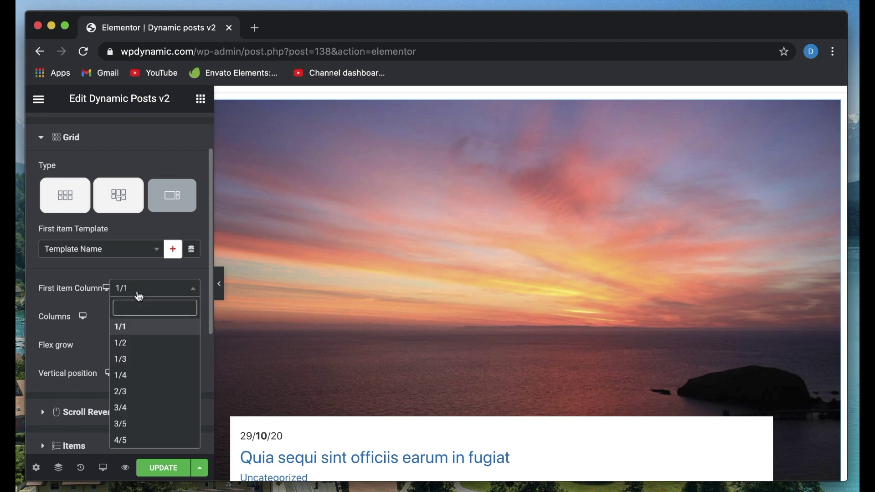
pyautogui.click(139, 296)
pyautogui.scroll(-4, 445, 293)
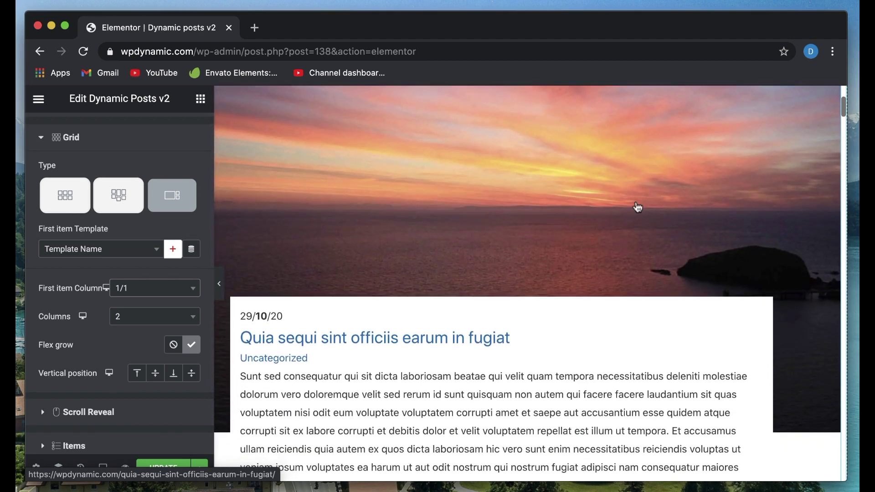
pyautogui.scroll(-15, 638, 207)
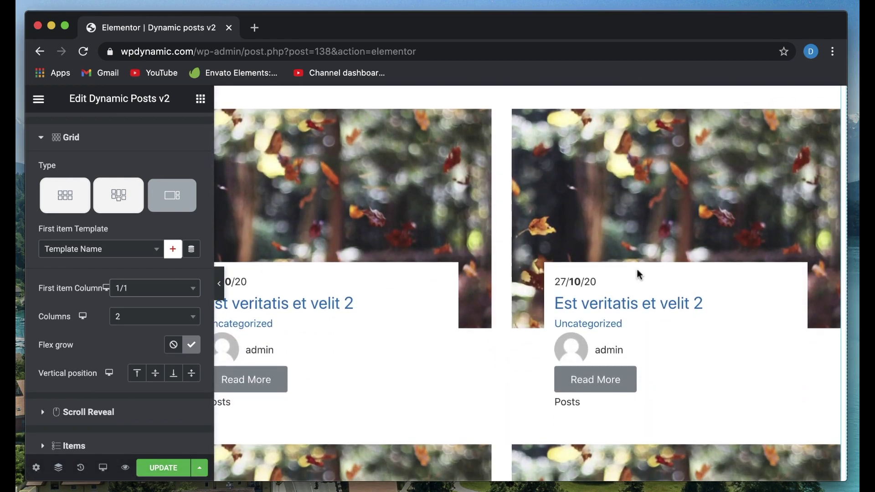
pyautogui.scroll(-5, 542, 225)
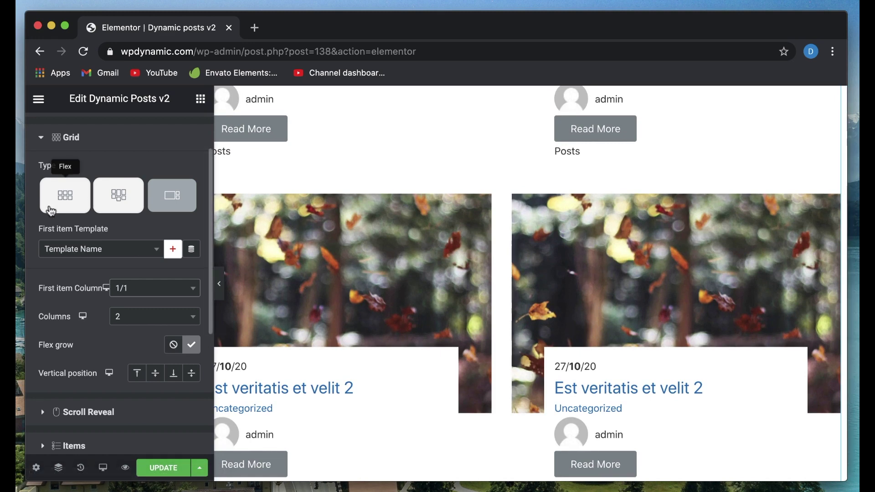
pyautogui.click(51, 210)
pyautogui.scroll(1, 136, 157)
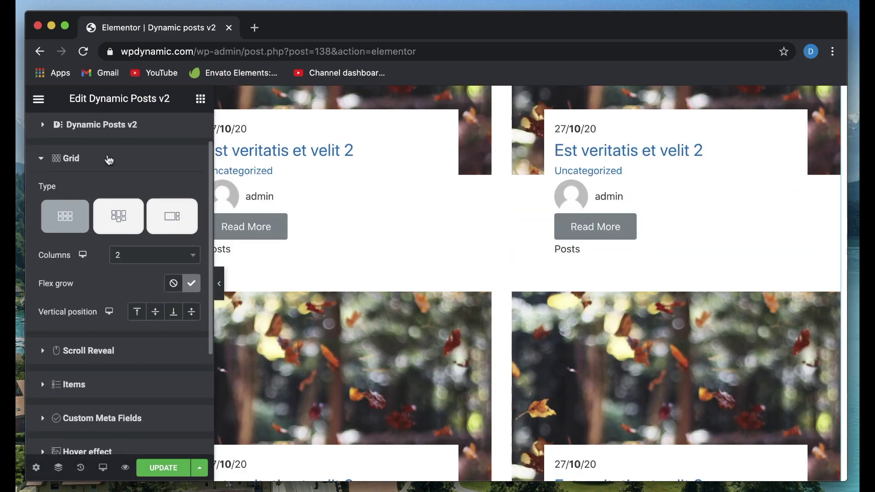
pyautogui.click(88, 163)
pyautogui.click(117, 176)
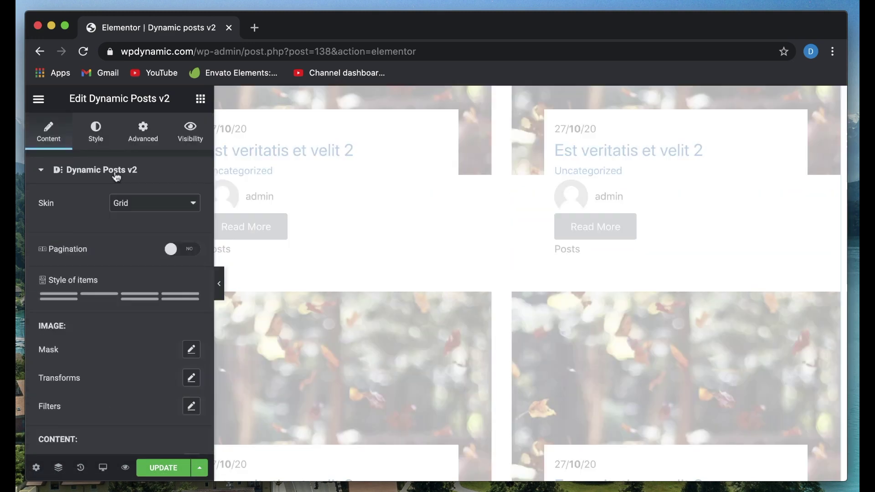
pyautogui.scroll(-2, 137, 294)
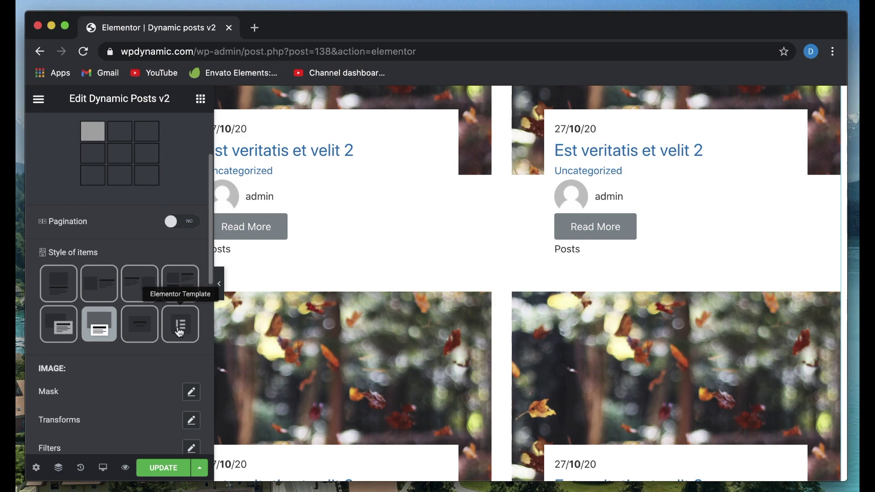
pyautogui.scroll(-5, 397, 317)
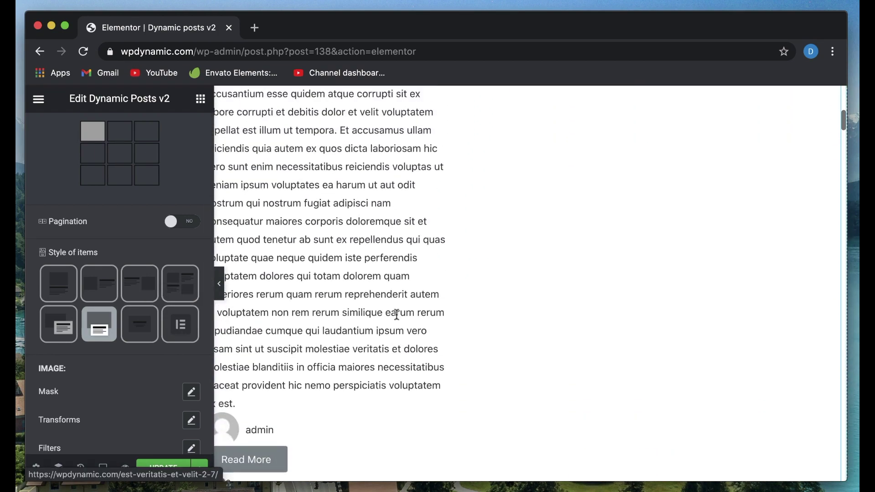
pyautogui.scroll(10, 397, 315)
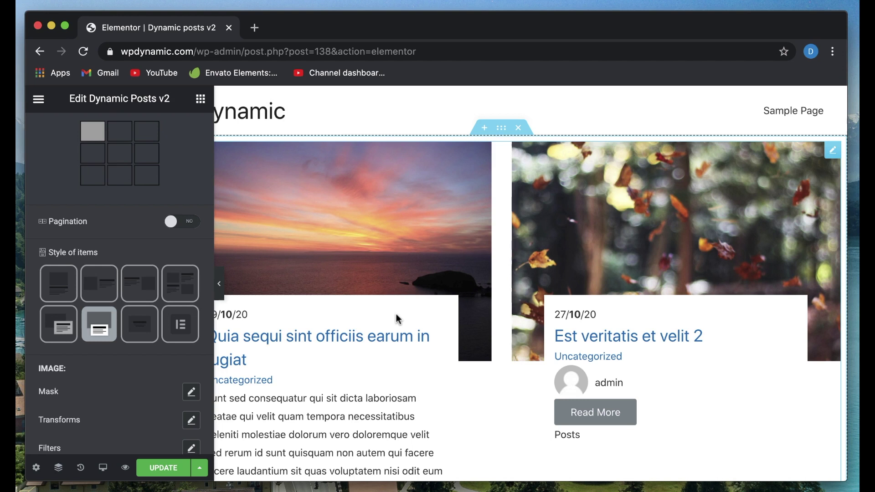
pyautogui.scroll(-5, 542, 397)
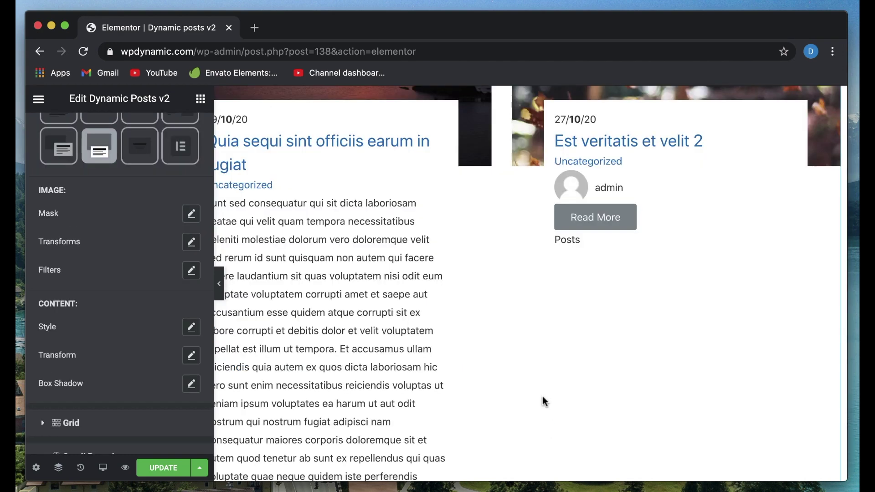
pyautogui.scroll(6, 119, 270)
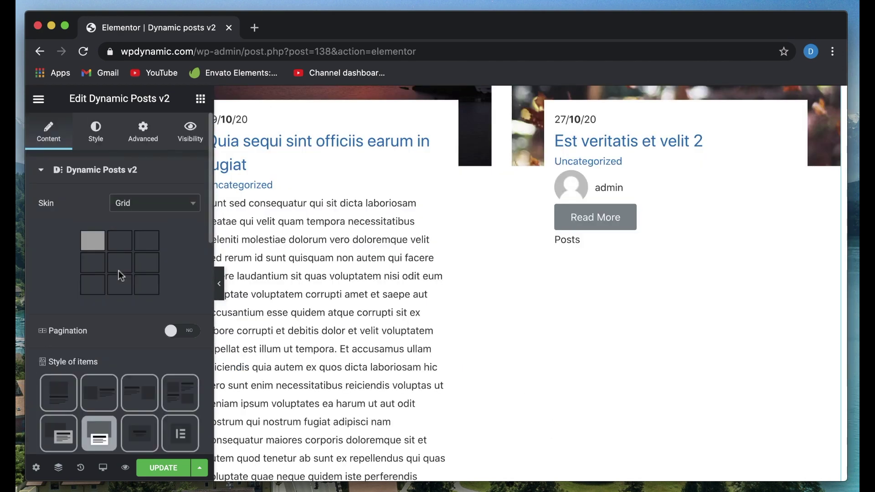
pyautogui.scroll(-3, 150, 207)
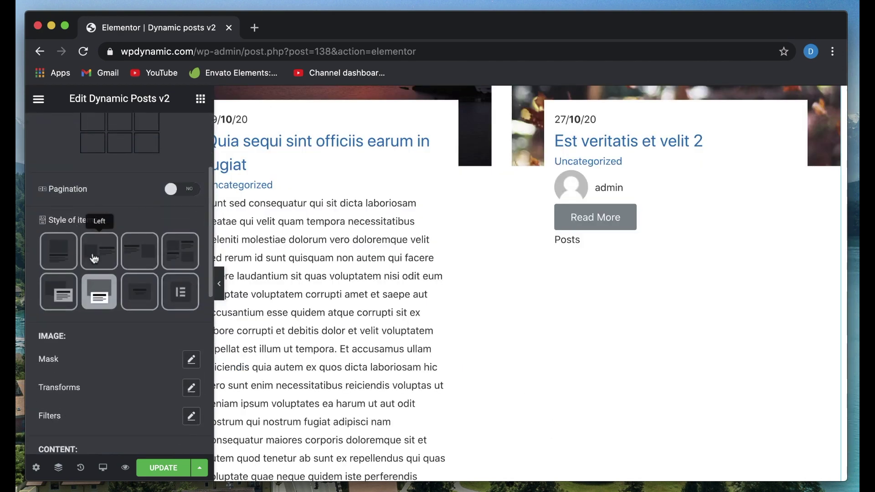
pyautogui.scroll(-3, 61, 326)
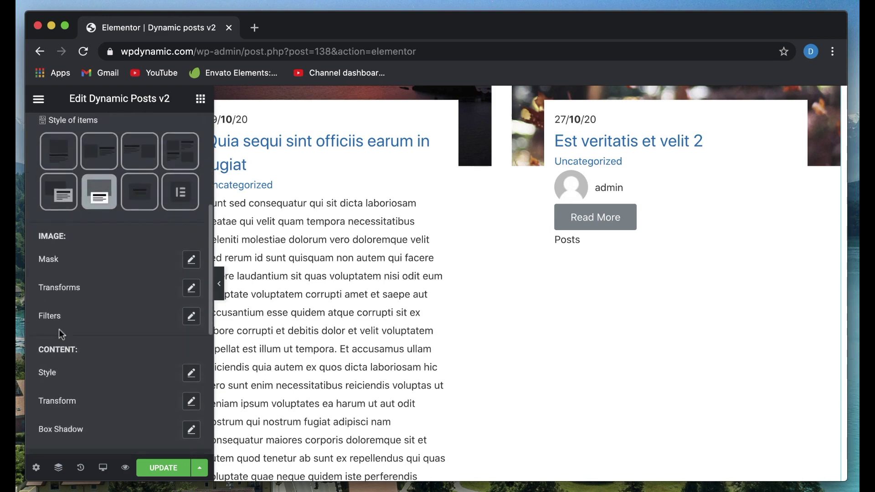
pyautogui.scroll(5, 332, 262)
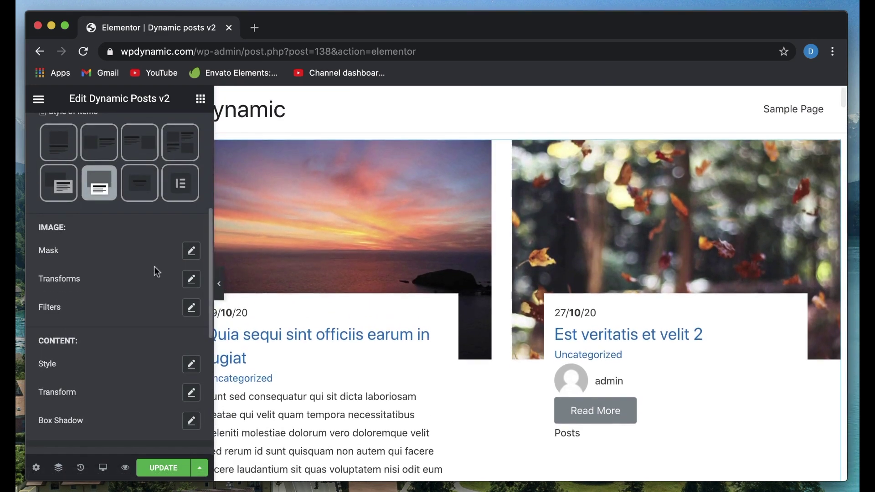
pyautogui.click(191, 250)
pyautogui.click(108, 373)
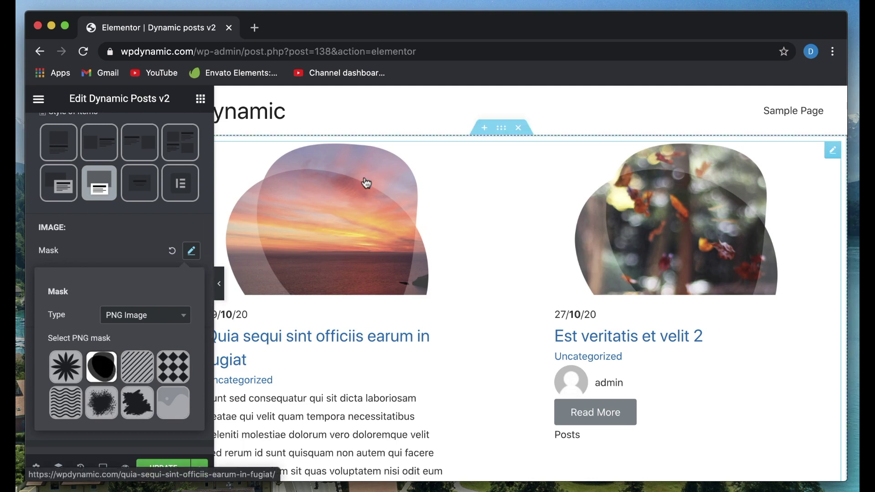
pyautogui.click(139, 374)
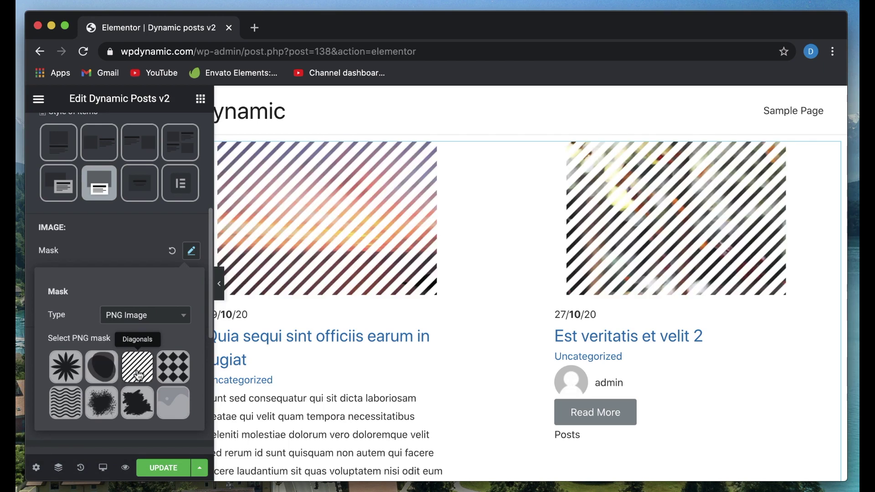
pyautogui.click(182, 375)
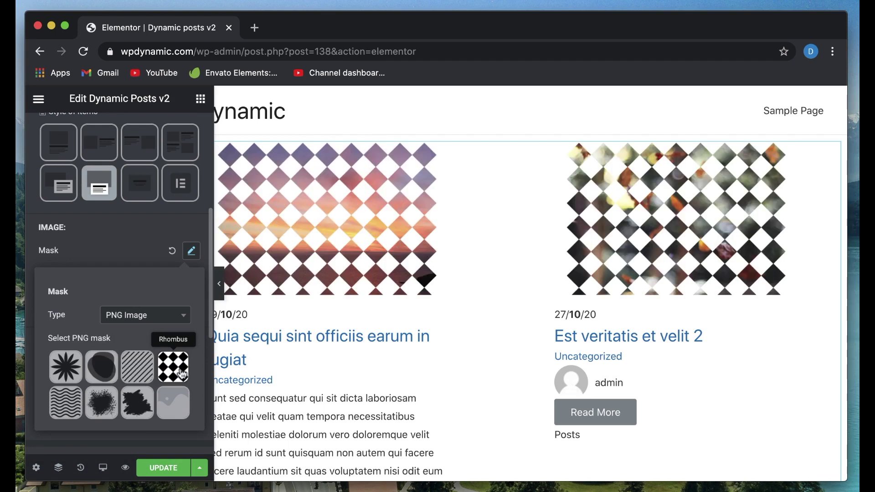
pyautogui.scroll(-3, 181, 373)
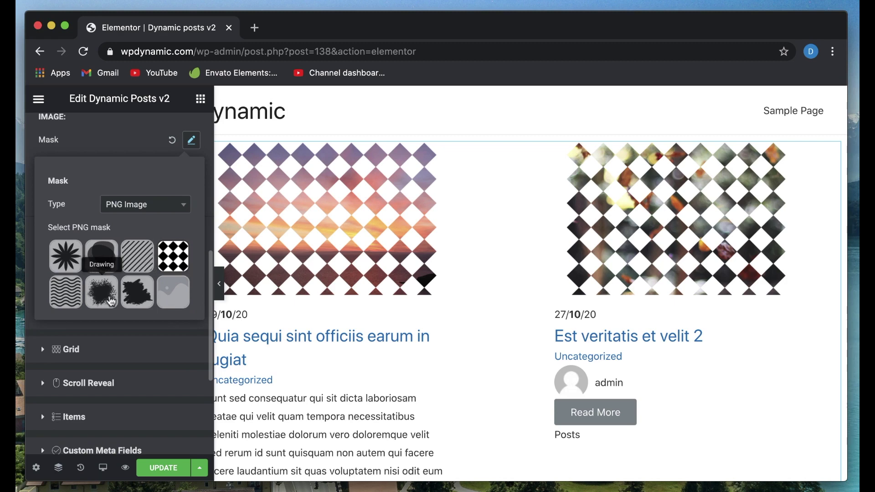
pyautogui.click(111, 302)
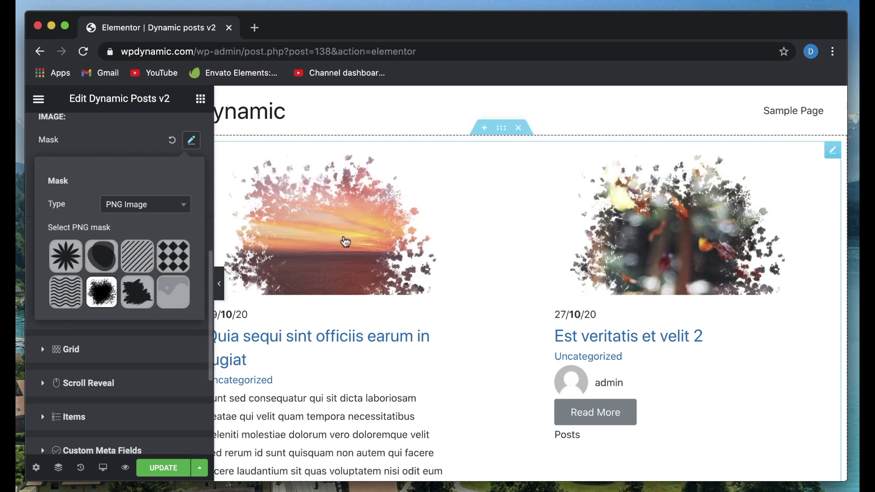
pyautogui.click(67, 295)
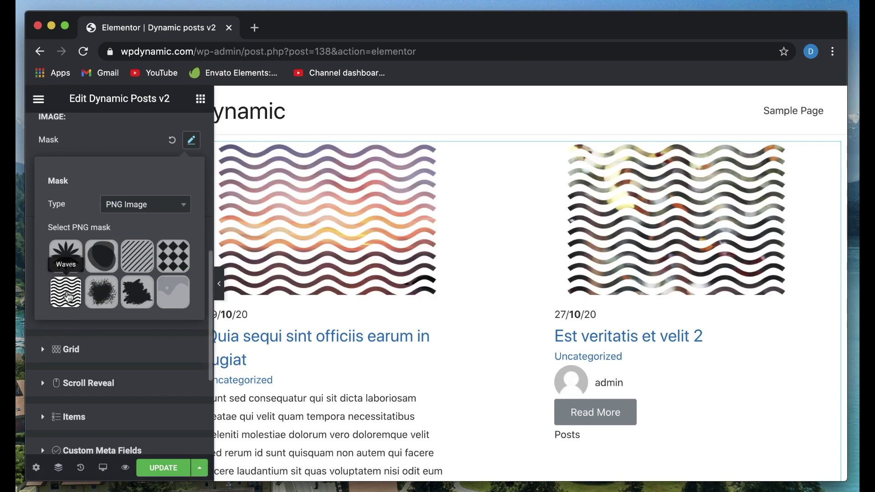
pyautogui.click(101, 297)
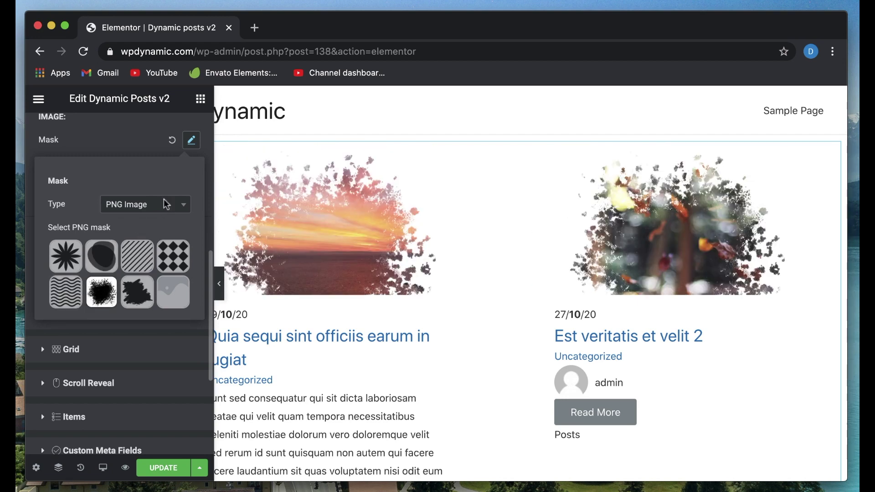
pyautogui.click(172, 140)
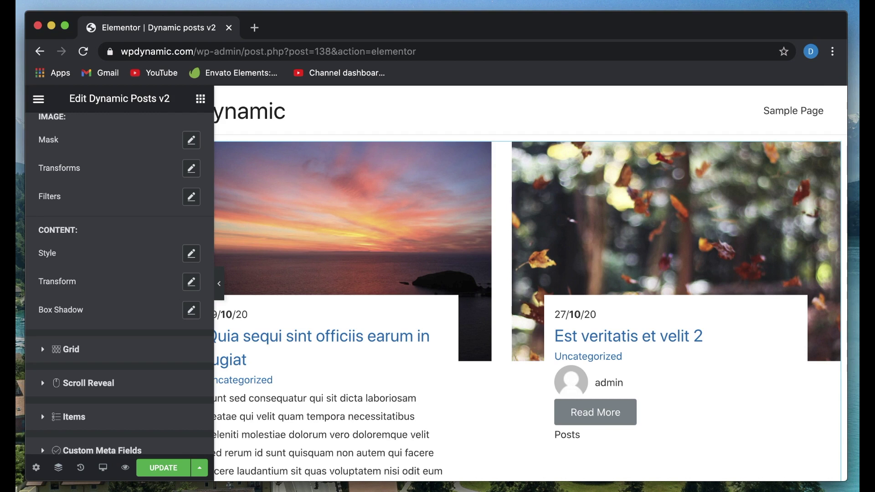
pyautogui.scroll(-1, 94, 283)
pyautogui.scroll(-2, 93, 282)
pyautogui.click(191, 134)
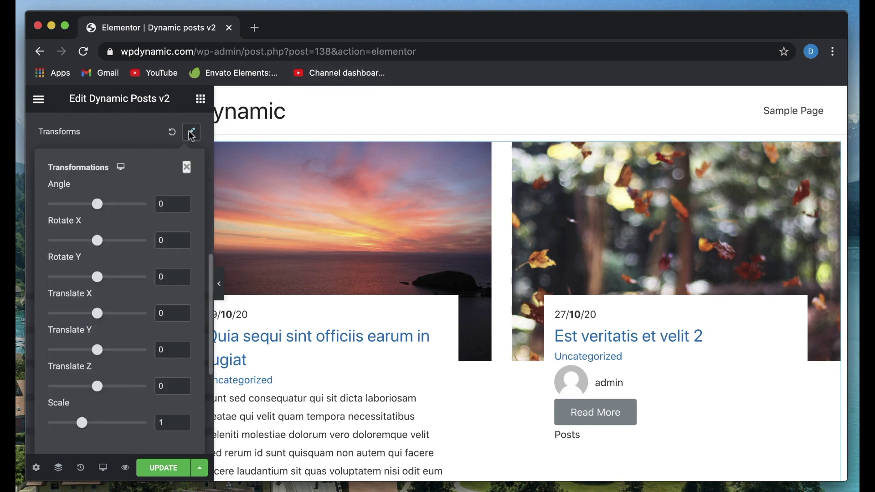
pyautogui.moveTo(97, 205)
pyautogui.mouseDown()
pyautogui.moveTo(111, 205)
pyautogui.moveTo(97, 209)
pyautogui.mouseUp()
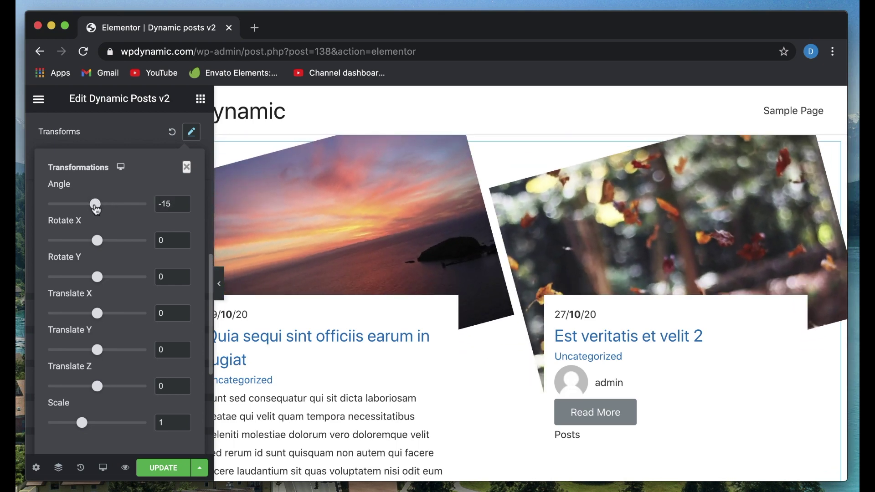
pyautogui.click(173, 131)
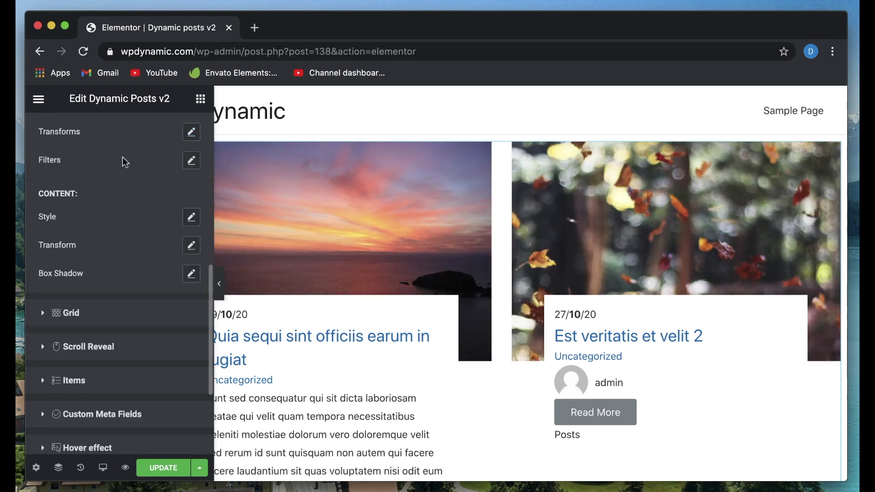
pyautogui.scroll(1, 123, 162)
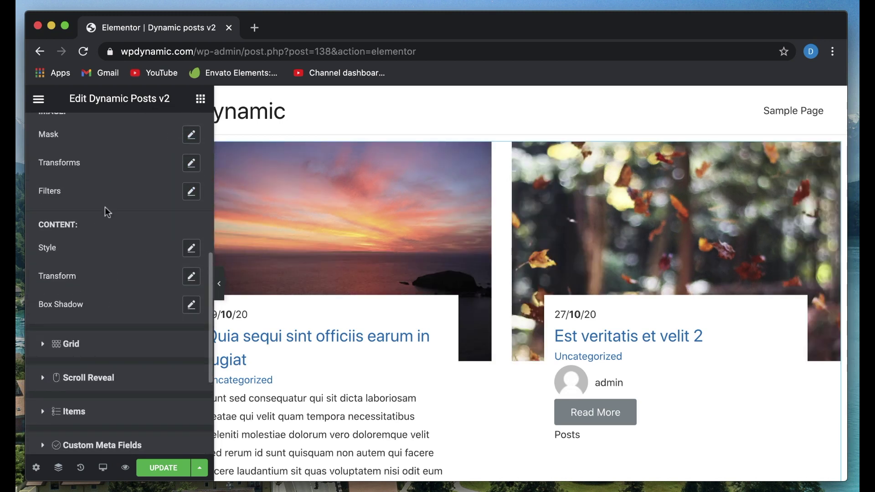
pyautogui.scroll(1, 107, 211)
pyautogui.scroll(1, 84, 228)
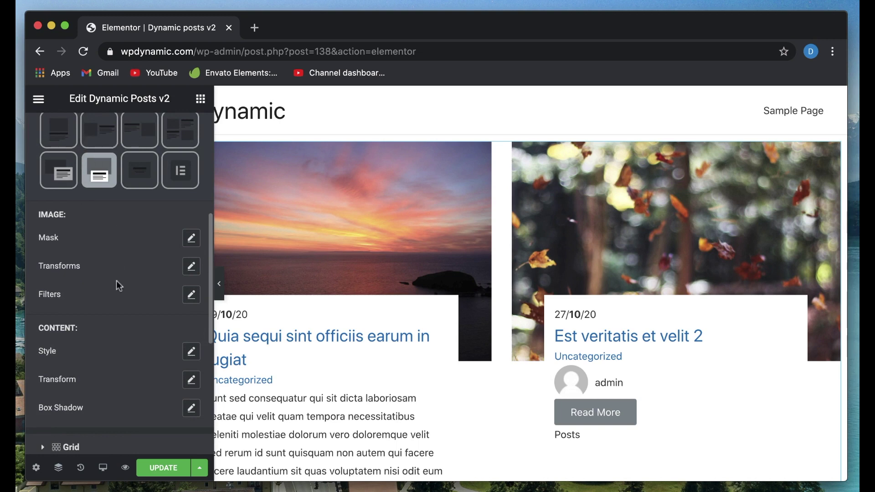
pyautogui.scroll(-3, 117, 285)
pyautogui.scroll(6, 94, 215)
pyautogui.scroll(-1, 145, 206)
pyautogui.scroll(-3, 146, 206)
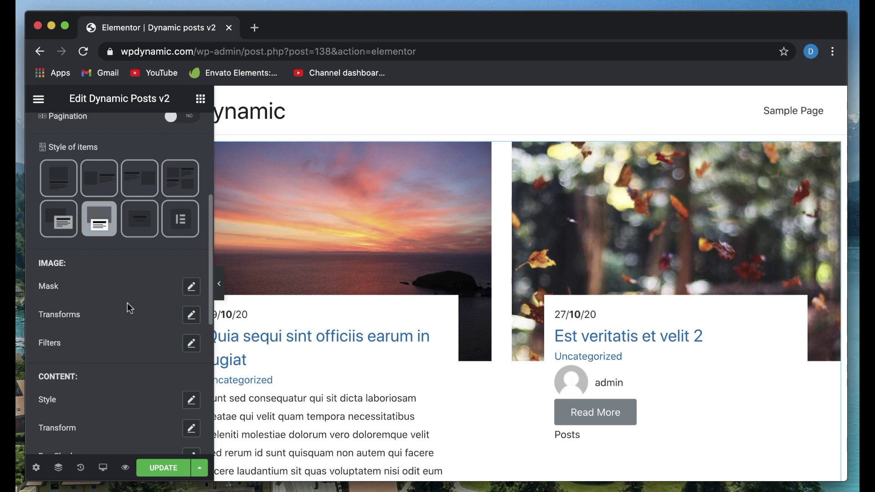
# Use Finder to search 'dashboard' and open the WordPress Dashboard in a new tab
pyautogui.press('super+e')
pyautogui.write('dashboard')
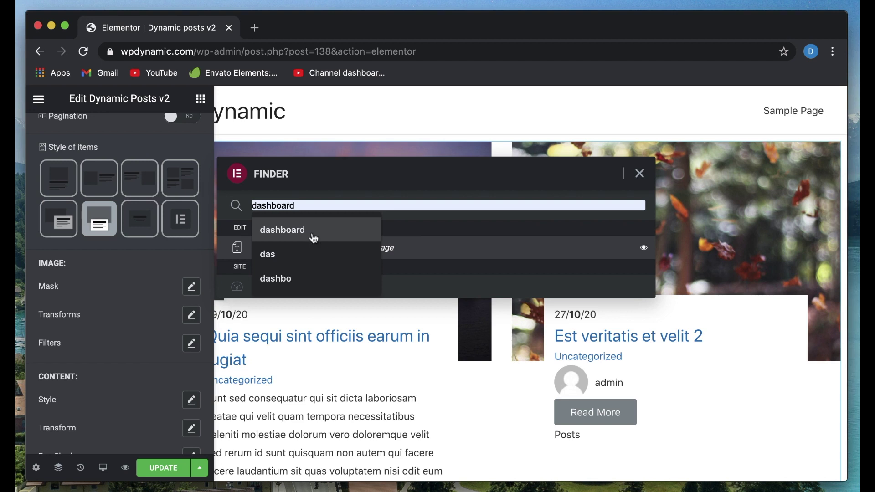
pyautogui.click(313, 232)
pyautogui.click(317, 248)
pyautogui.doubleClick(319, 206)
pyautogui.press('BackSpace')
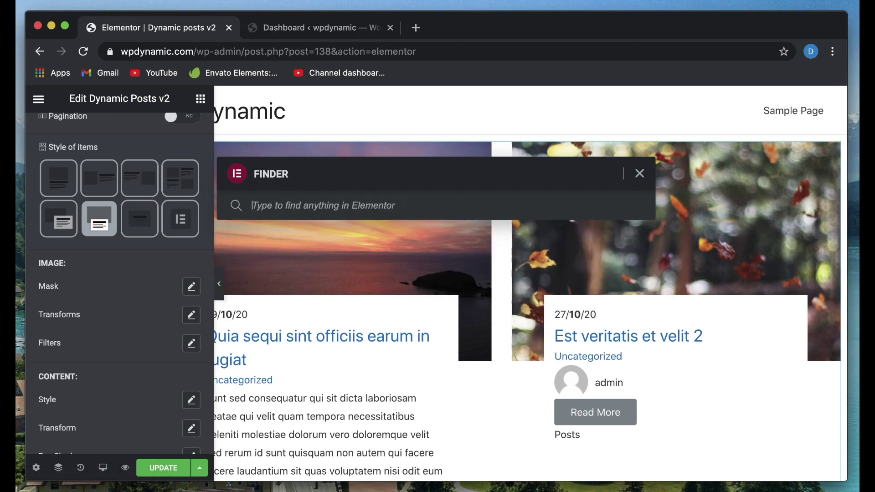
pyautogui.click(640, 174)
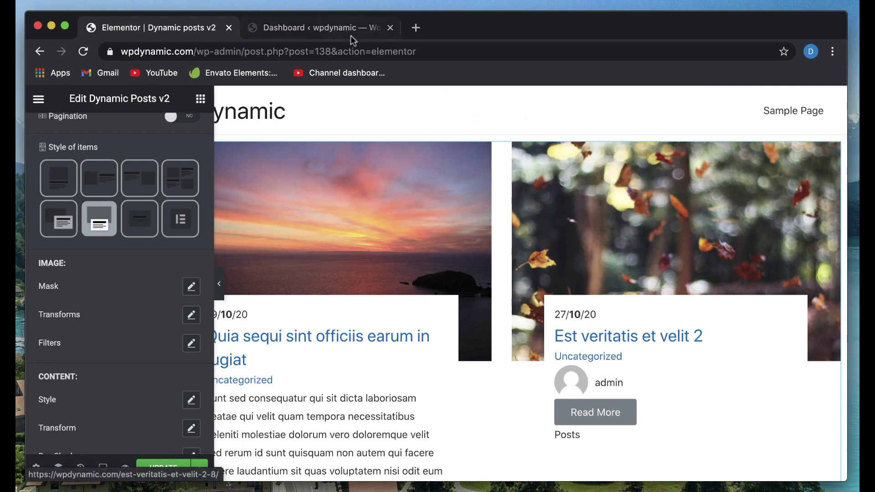
# In the Dashboard tab, start a new template via Templates > Add New
pyautogui.click(319, 29)
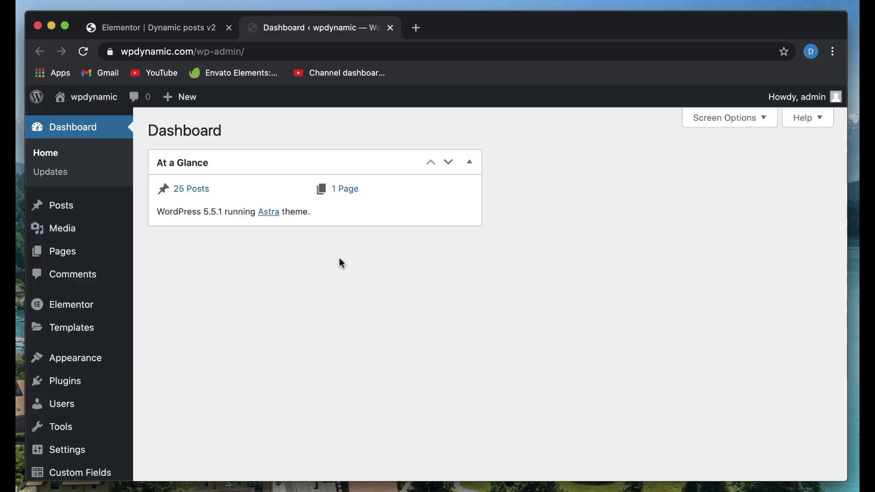
pyautogui.scroll(-3, 277, 313)
pyautogui.moveTo(69, 248)
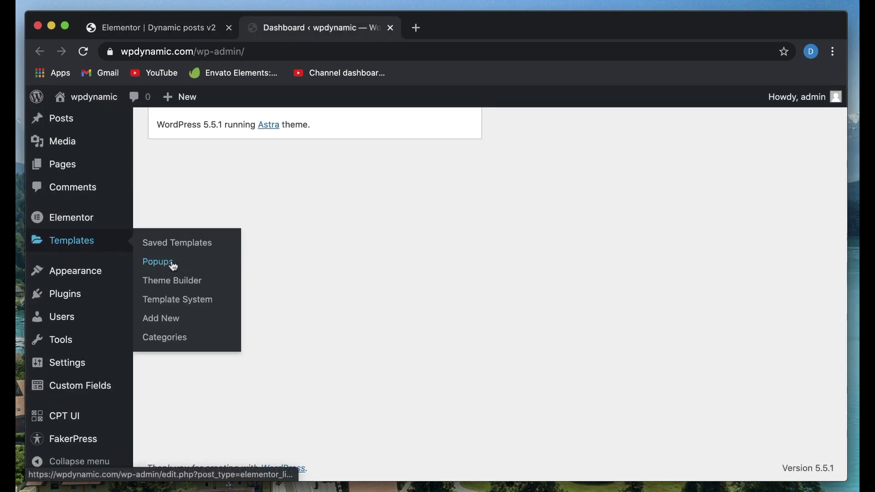
pyautogui.click(165, 319)
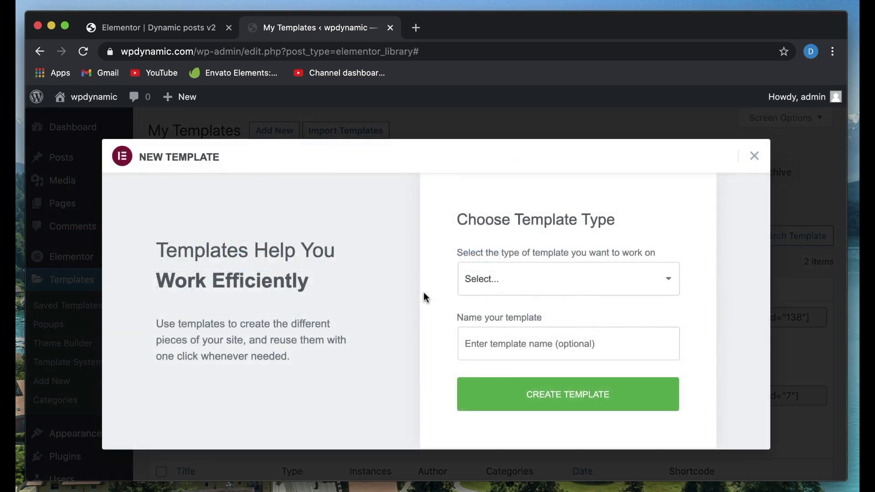
# Set the template type to Page and begin entering the name 'DYNAMIC v2 loop'
pyautogui.click(524, 278)
pyautogui.click(496, 292)
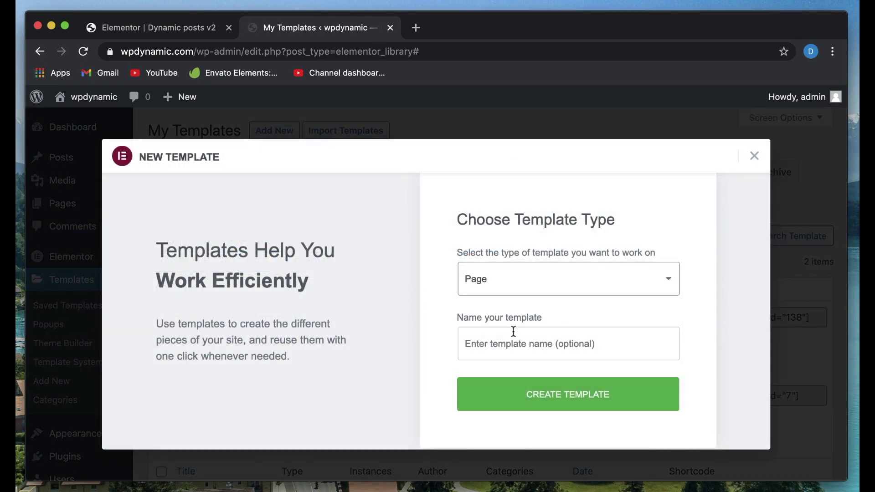
pyautogui.click(513, 332)
pyautogui.write('DYNAMIC')
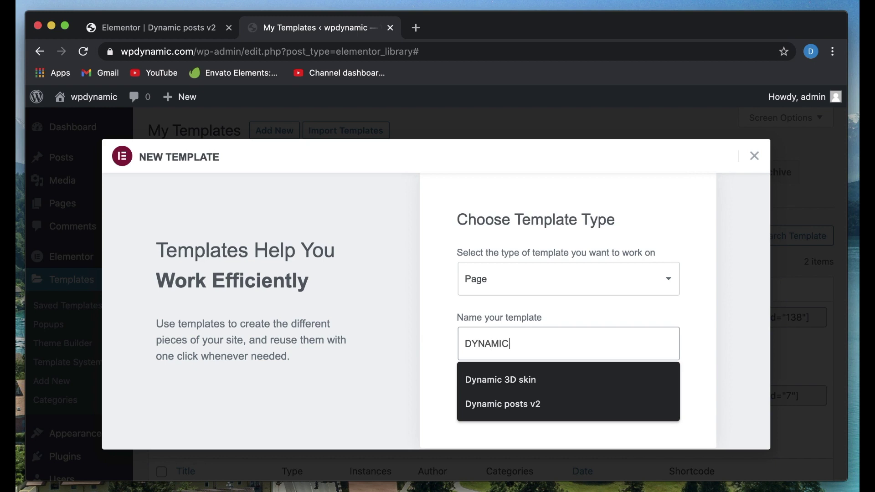
pyautogui.write(' v2 loop')
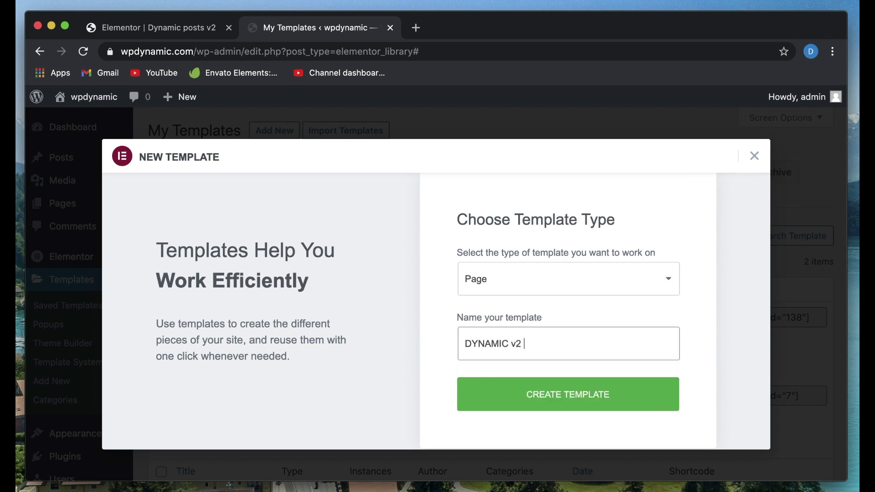
# Create the DYNAMIC v2 loop template and collapse the Basic, Pro and General widget groups
pyautogui.click(545, 391)
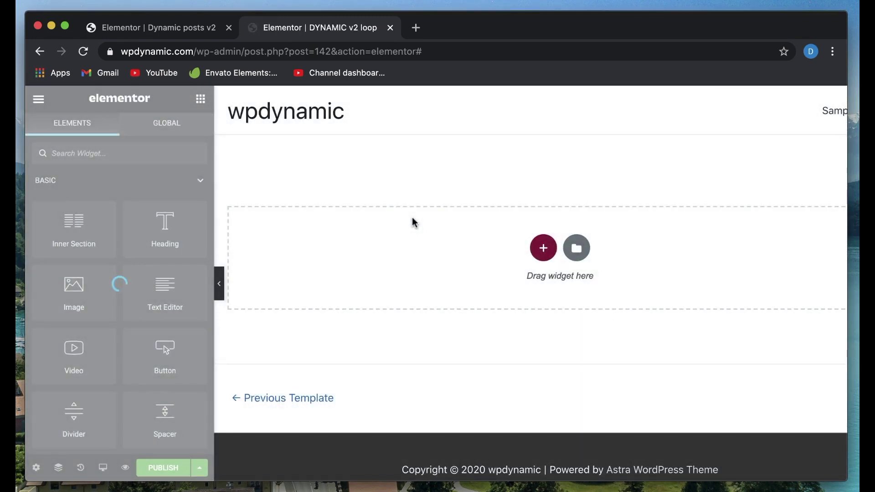
pyautogui.click(169, 183)
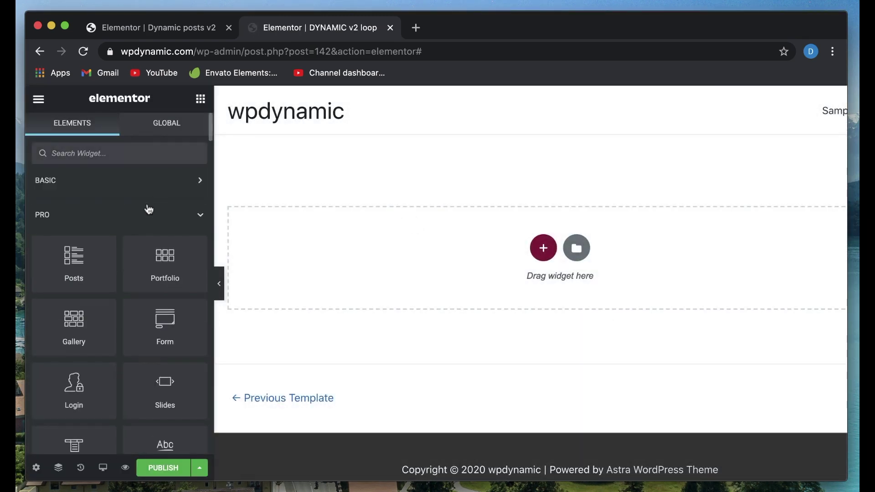
pyautogui.click(145, 218)
pyautogui.click(141, 251)
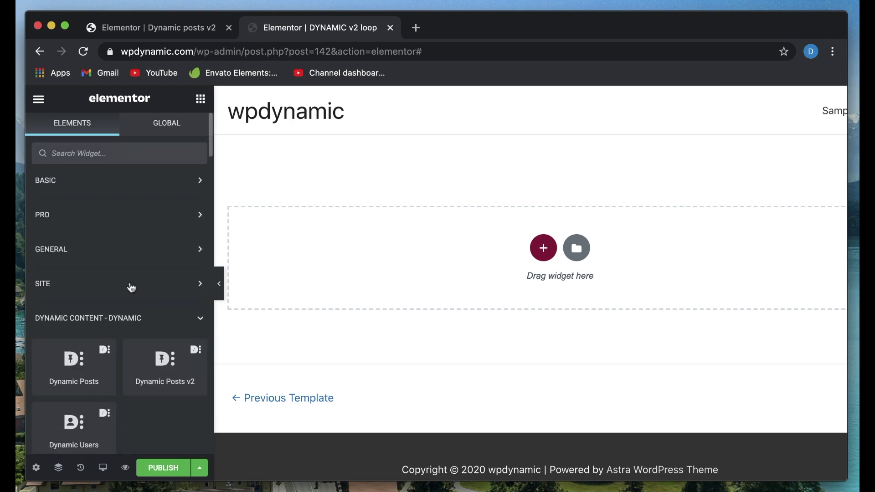
pyautogui.scroll(-3, 125, 319)
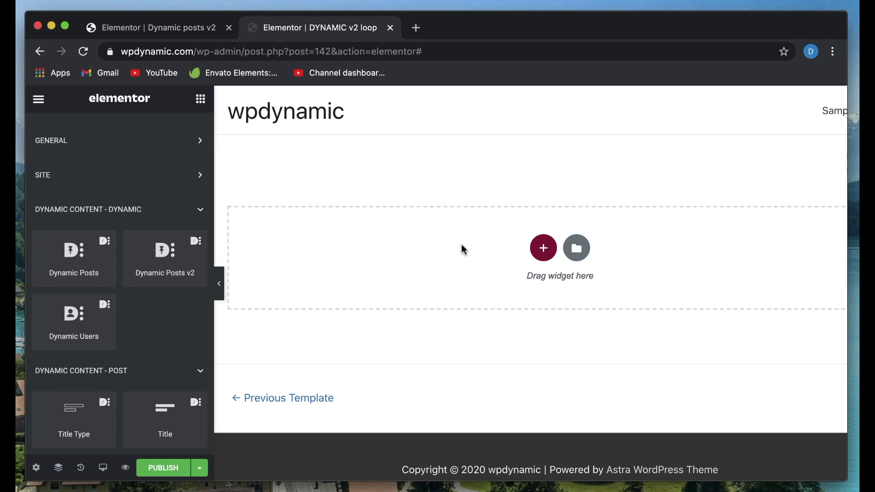
# Check the Dynamic posts v2 page for reference, then scroll to the Dynamic Content - Post widgets
pyautogui.click(130, 32)
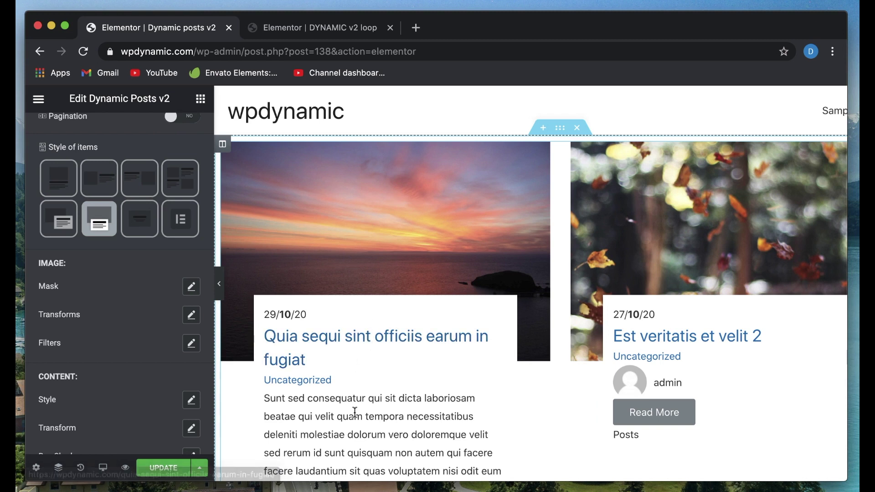
pyautogui.click(327, 29)
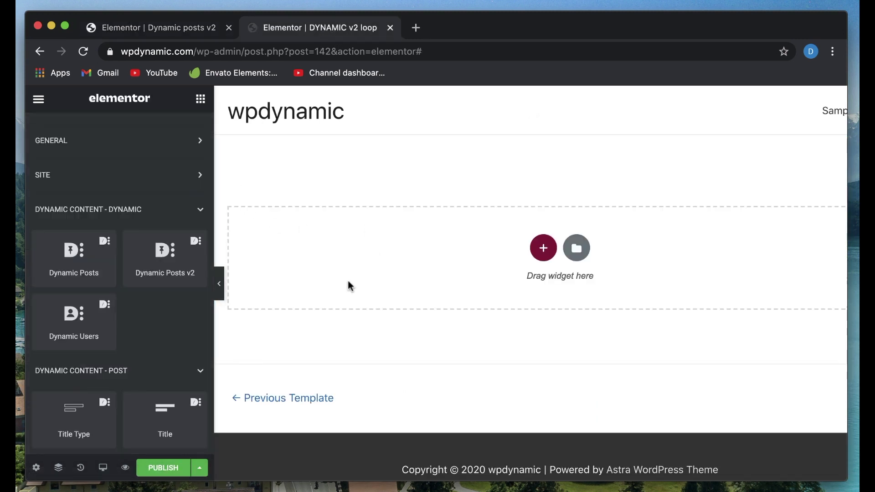
pyautogui.scroll(-5, 161, 291)
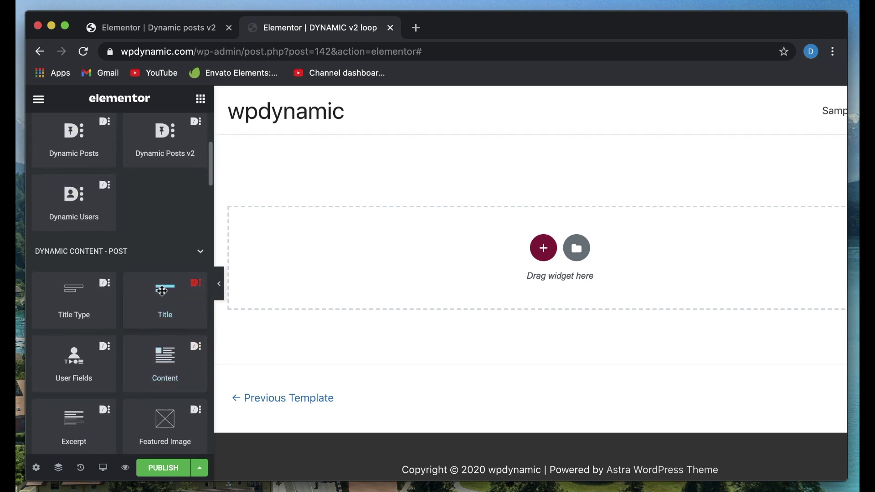
# Add a Post Title widget to the empty template with centre alignment
pyautogui.moveTo(162, 291); pyautogui.dragTo(503, 248)
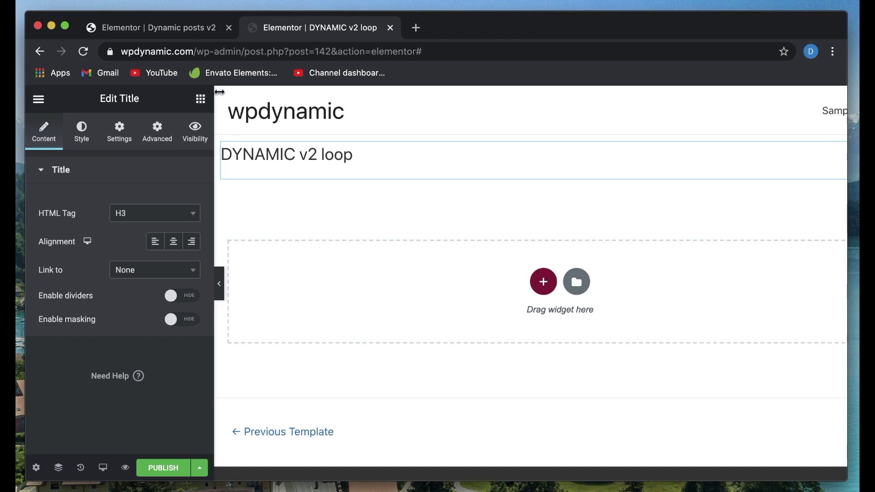
pyautogui.click(176, 246)
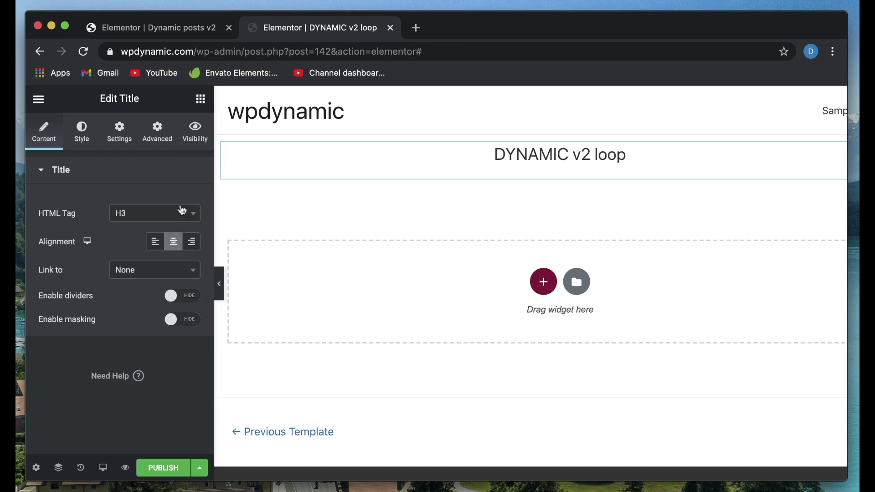
pyautogui.click(201, 105)
# Add a centred Featured Image below the title with a border radius of 100
pyautogui.scroll(-9, 90, 315)
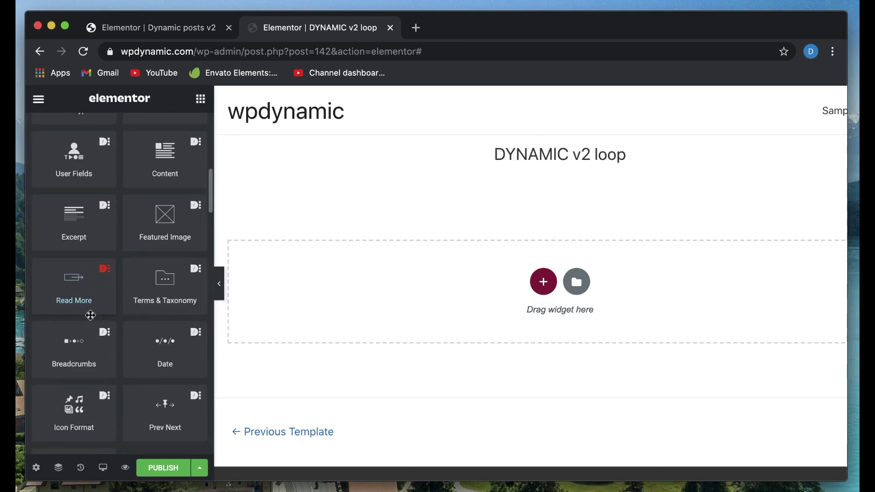
pyautogui.moveTo(165, 249); pyautogui.dragTo(565, 179)
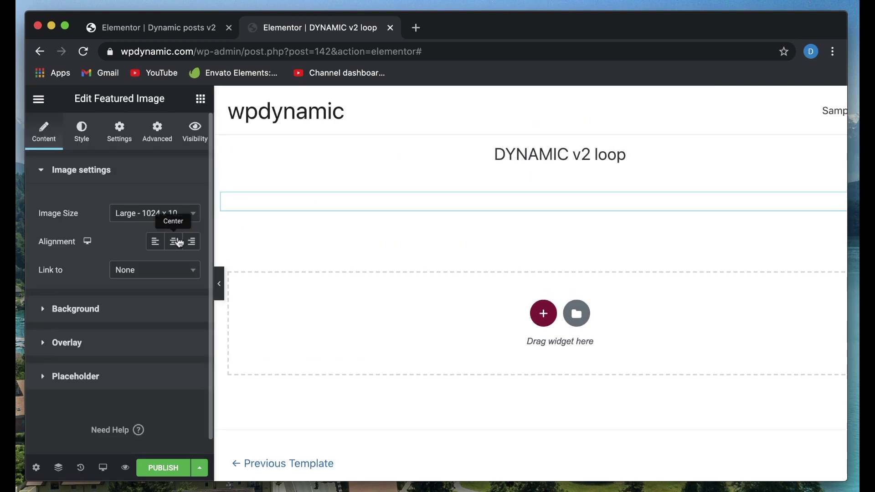
pyautogui.click(177, 244)
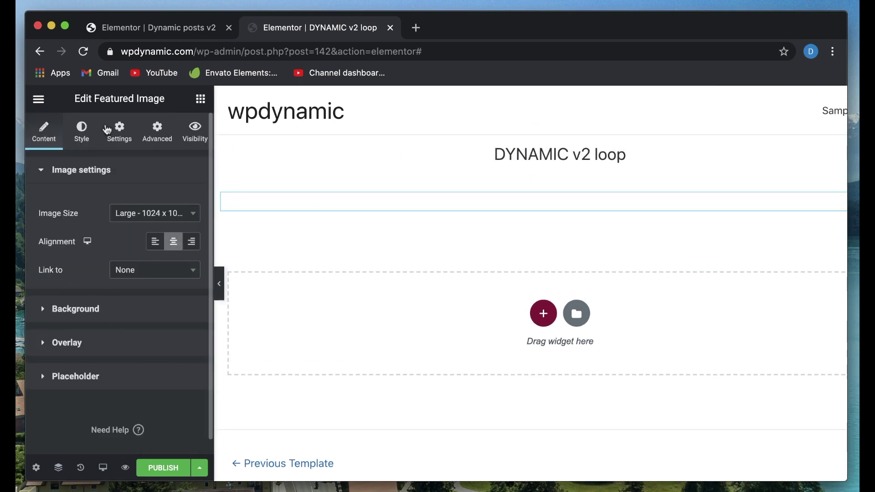
pyautogui.click(82, 130)
pyautogui.scroll(-3, 94, 327)
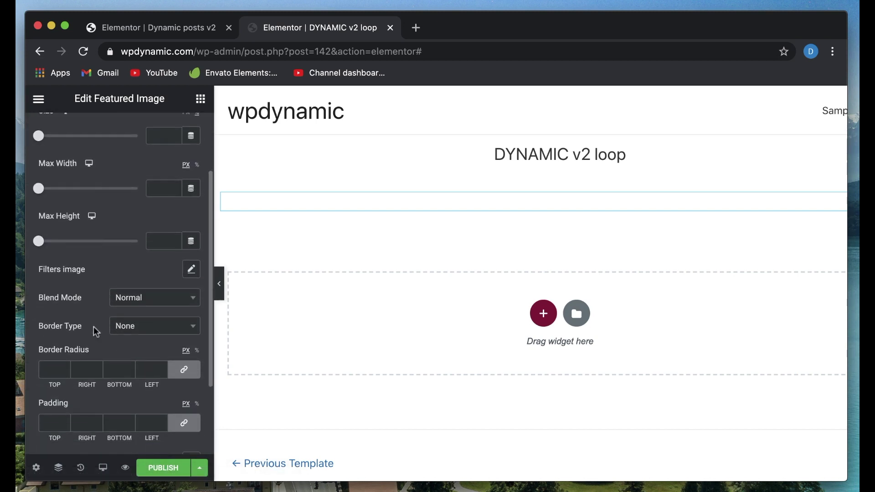
pyautogui.click(51, 368)
pyautogui.write('100')
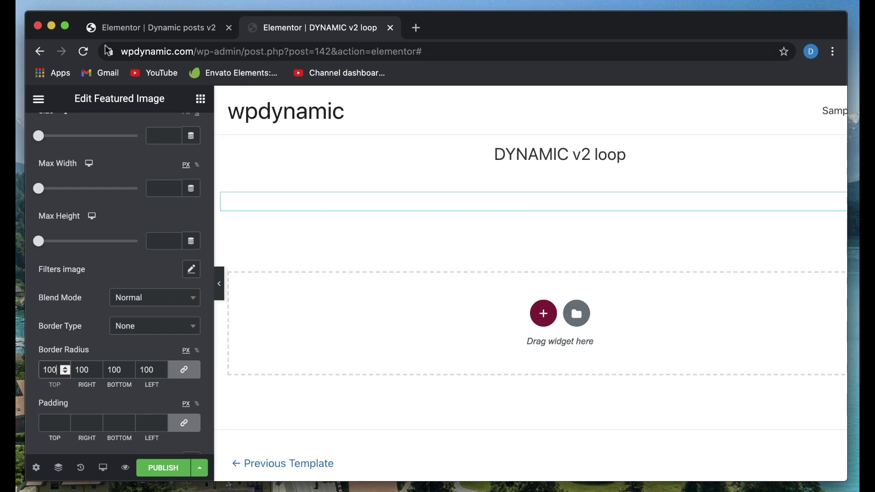
# Compare with the Dynamic posts v2 page, then return to the template's widget list
pyautogui.click(134, 33)
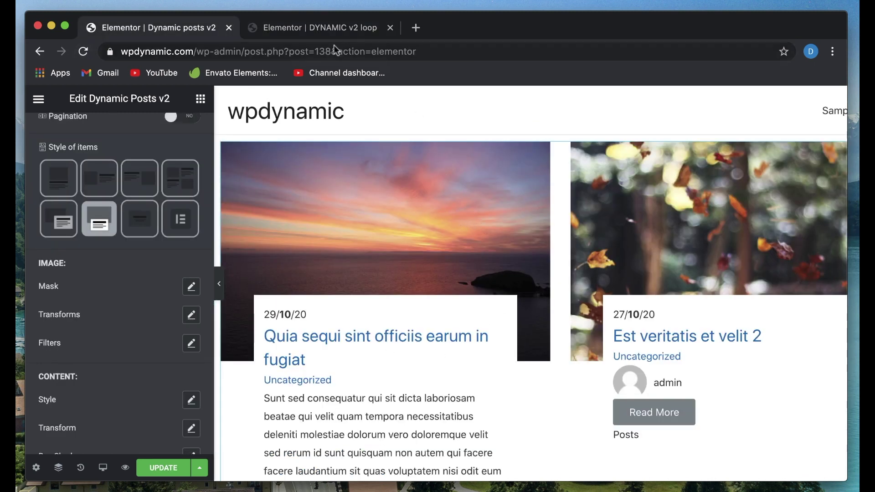
pyautogui.click(325, 35)
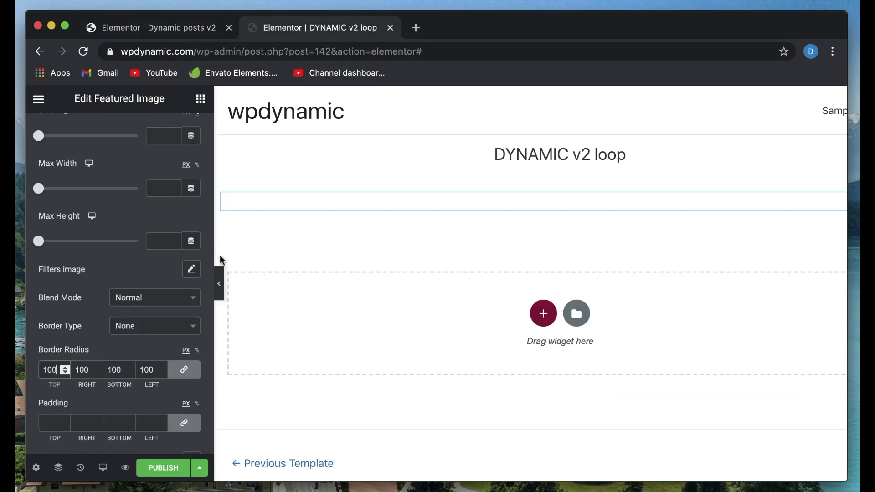
pyautogui.scroll(3, 135, 265)
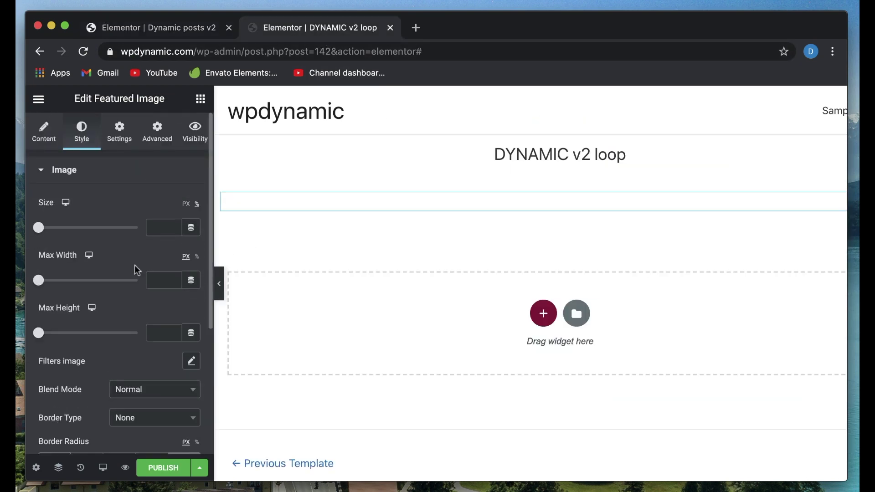
pyautogui.click(200, 100)
pyautogui.scroll(-6, 116, 315)
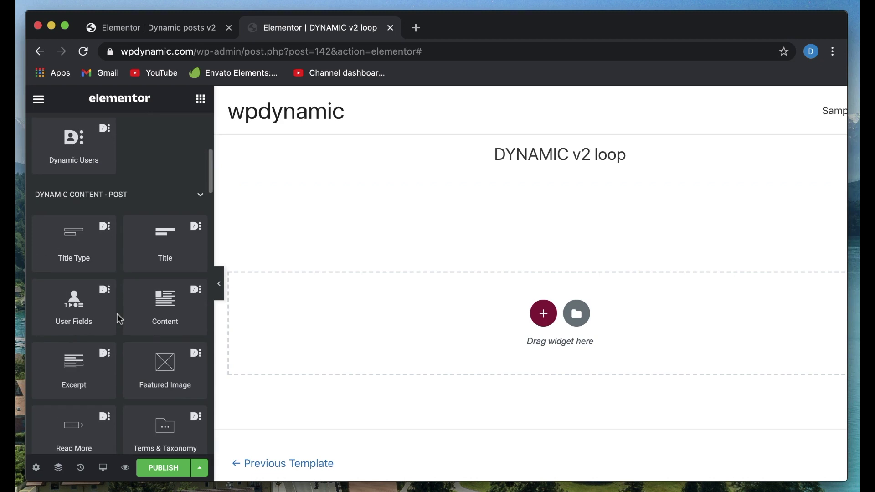
# Add a centred Read More button under the title
pyautogui.scroll(-3, 117, 315)
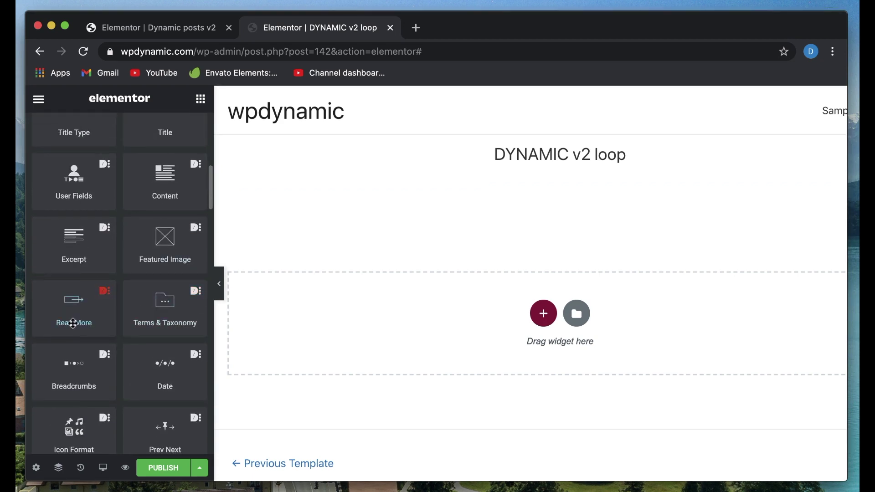
pyautogui.moveTo(73, 322); pyautogui.dragTo(565, 209)
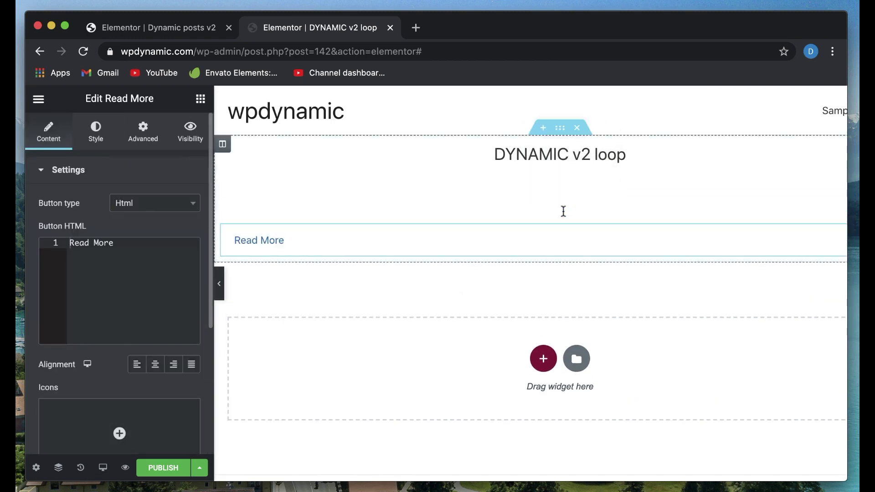
pyautogui.click(155, 364)
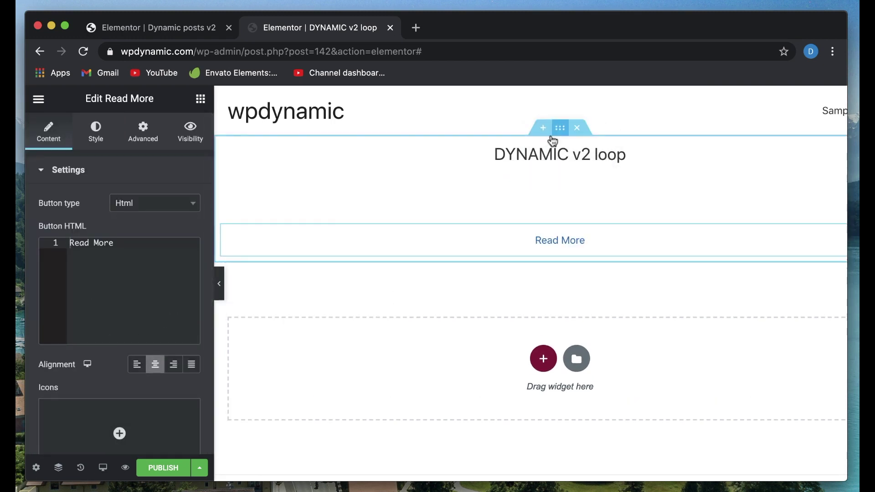
# Set the title's text colour to red (#DE3030)
pyautogui.click(225, 146)
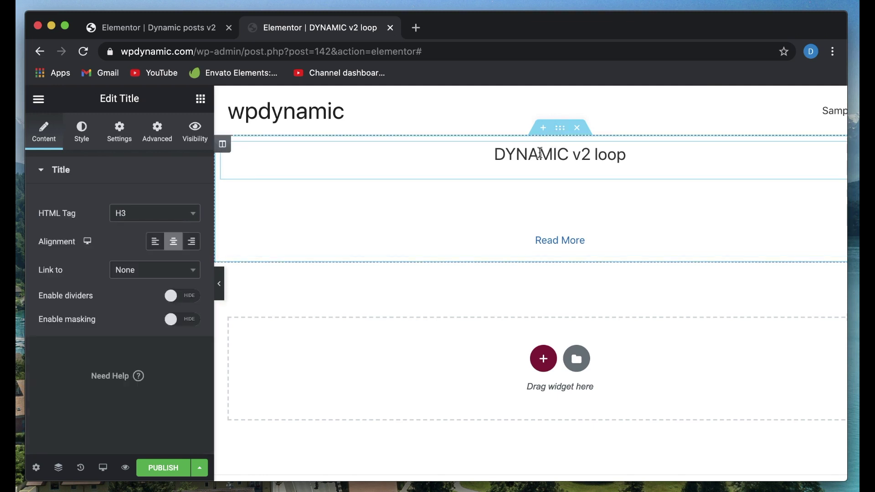
pyautogui.click(83, 133)
pyautogui.click(191, 202)
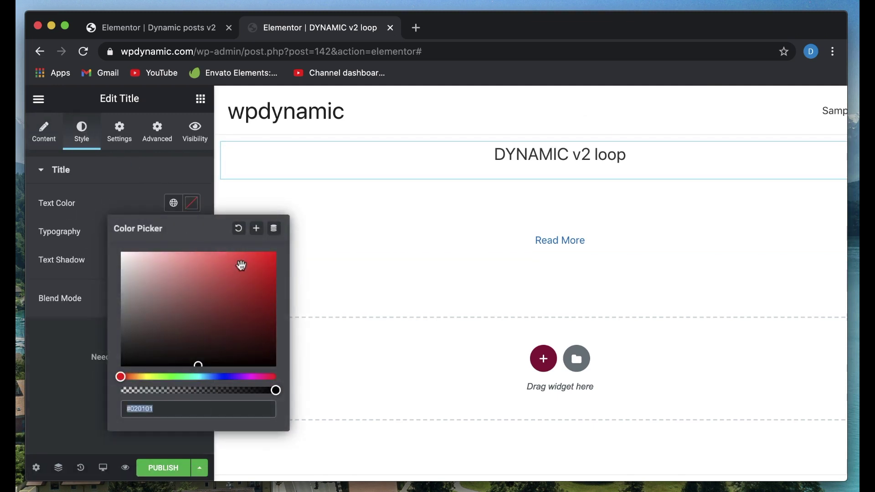
pyautogui.click(242, 267)
pyautogui.click(149, 180)
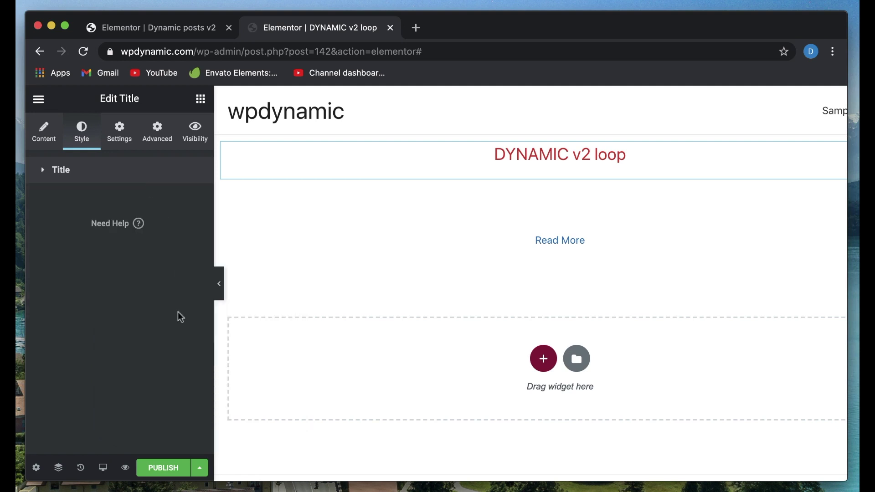
# Add a centred post Date widget above the title
pyautogui.click(201, 99)
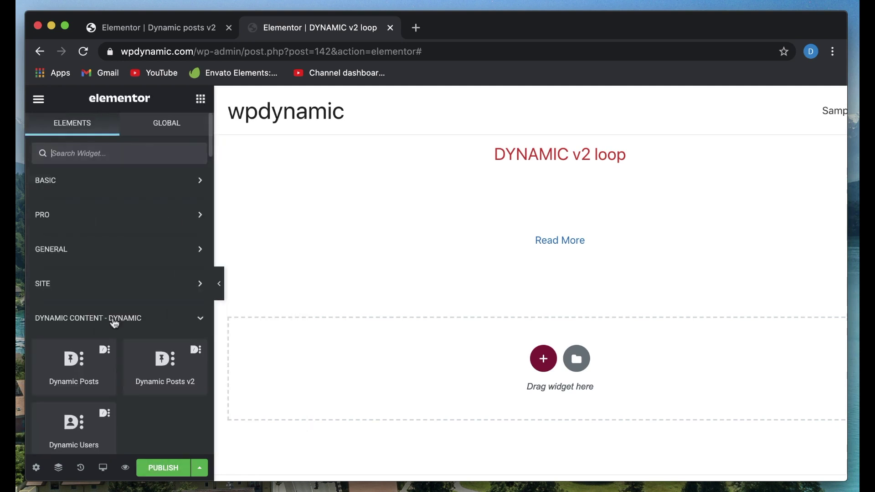
pyautogui.scroll(-5, 113, 319)
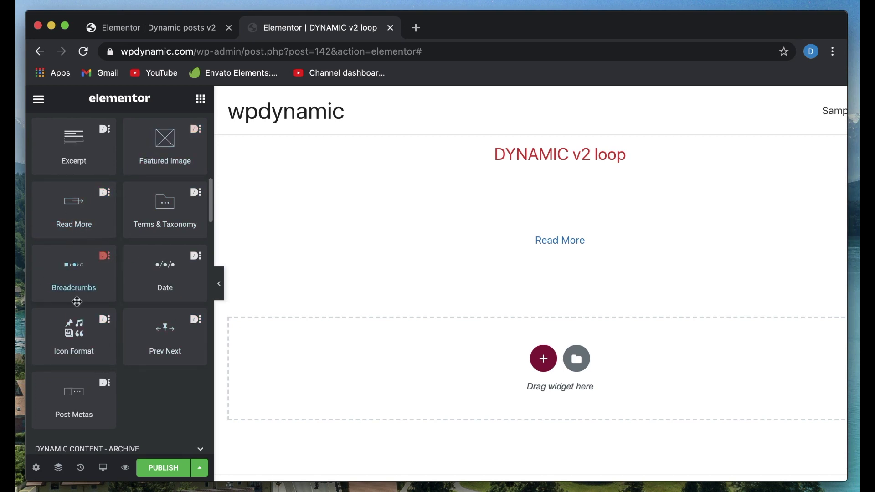
pyautogui.moveTo(165, 271); pyautogui.dragTo(656, 150)
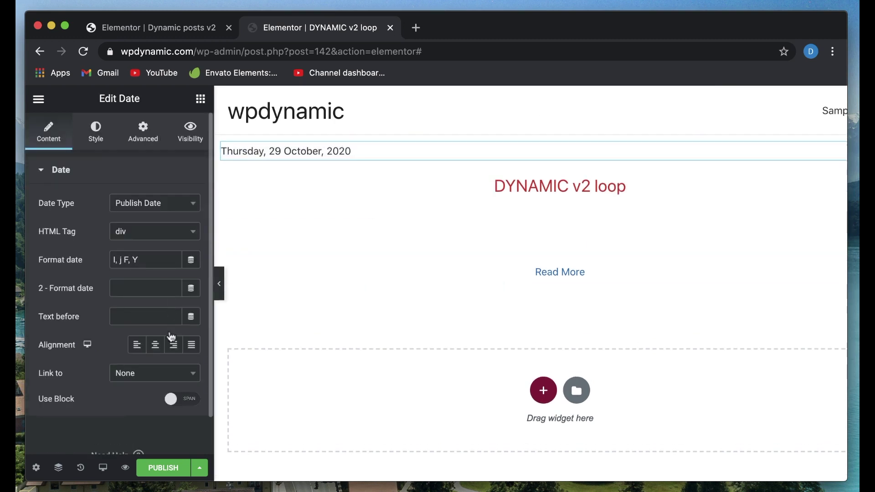
pyautogui.click(154, 346)
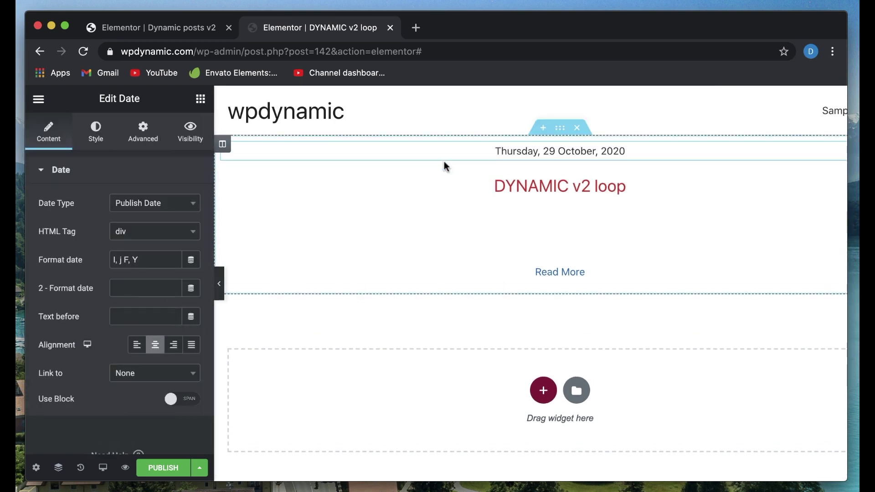
# Style the date with text colour #C68D8D and the Times New Roman font family
pyautogui.click(96, 136)
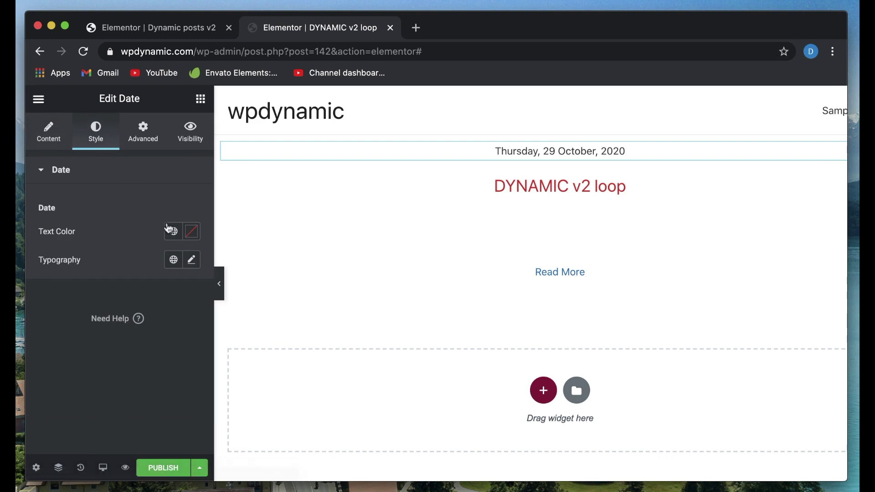
pyautogui.click(191, 232)
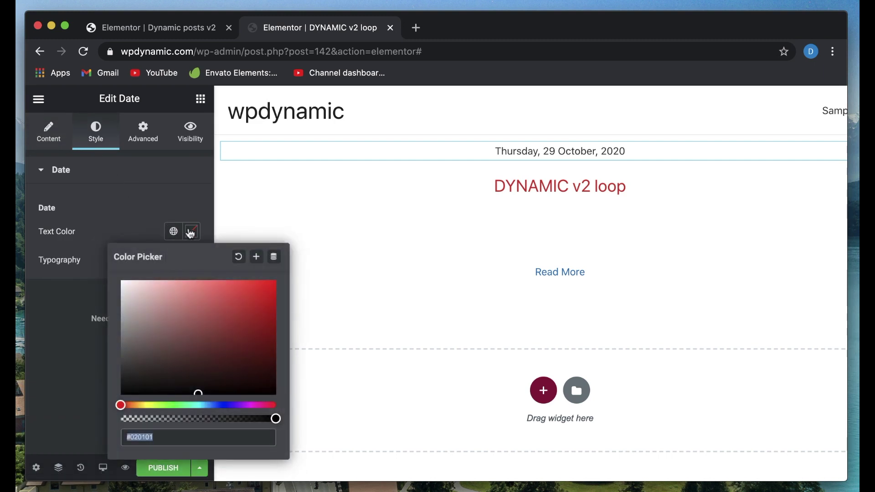
pyautogui.click(165, 306)
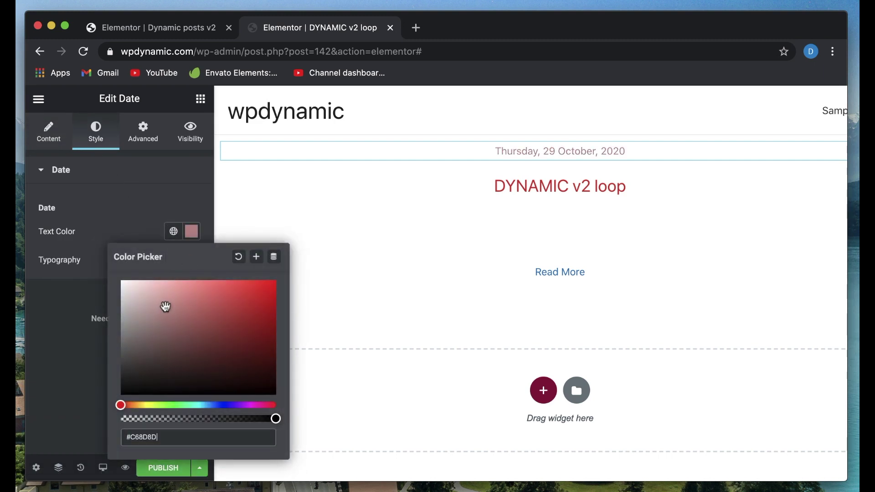
pyautogui.click(132, 210)
pyautogui.click(191, 260)
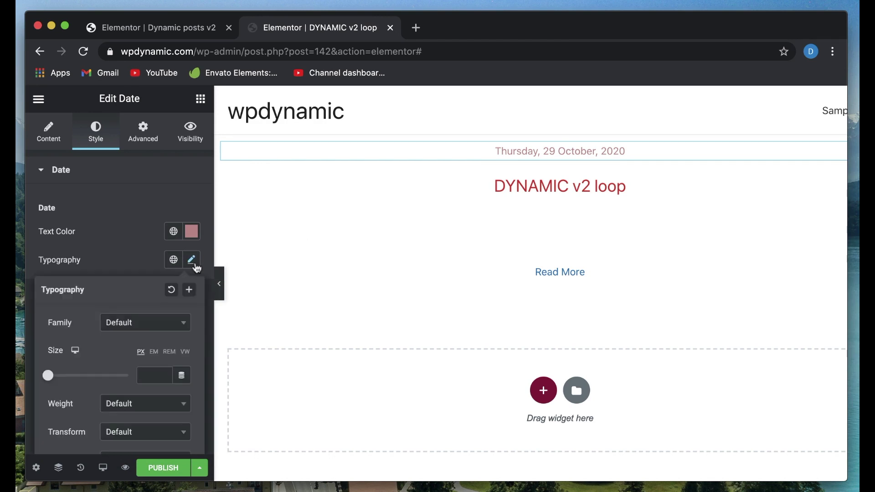
pyautogui.click(161, 323)
pyautogui.click(142, 286)
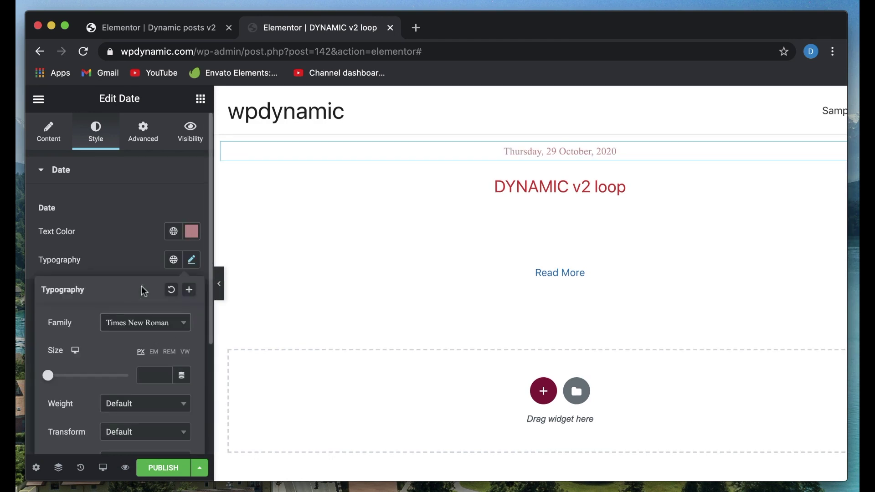
pyautogui.click(152, 210)
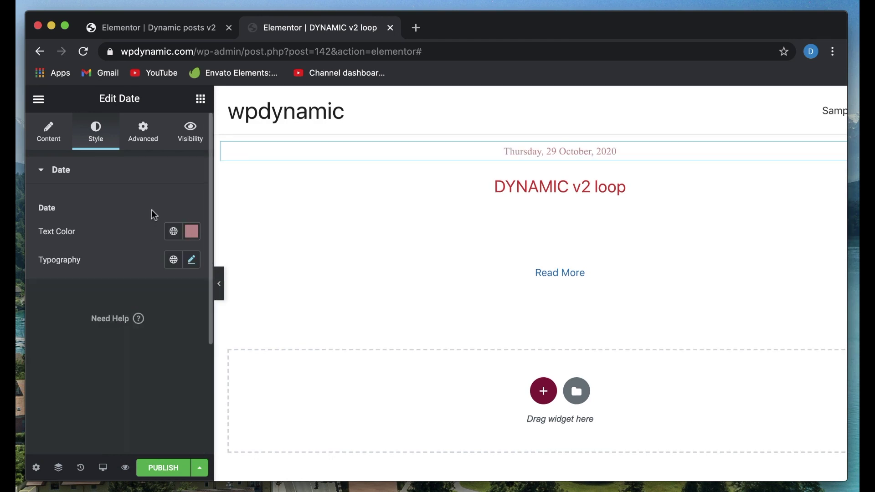
# Publish the DYNAMIC v2 loop template and reload the Dynamic posts v2 page editor
pyautogui.click(160, 471)
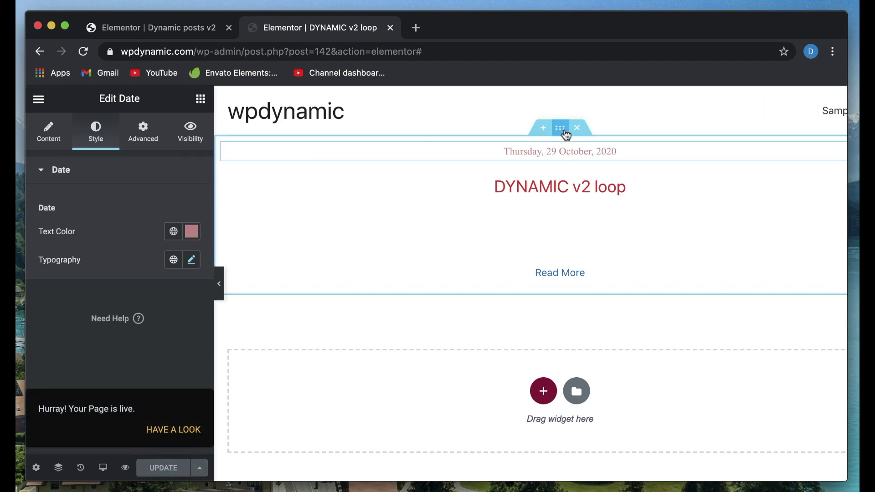
pyautogui.click(561, 129)
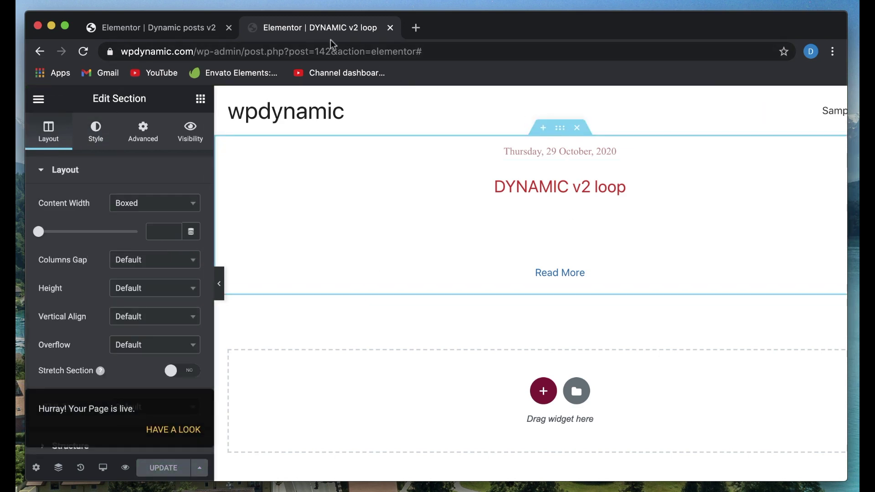
pyautogui.click(151, 28)
pyautogui.click(163, 470)
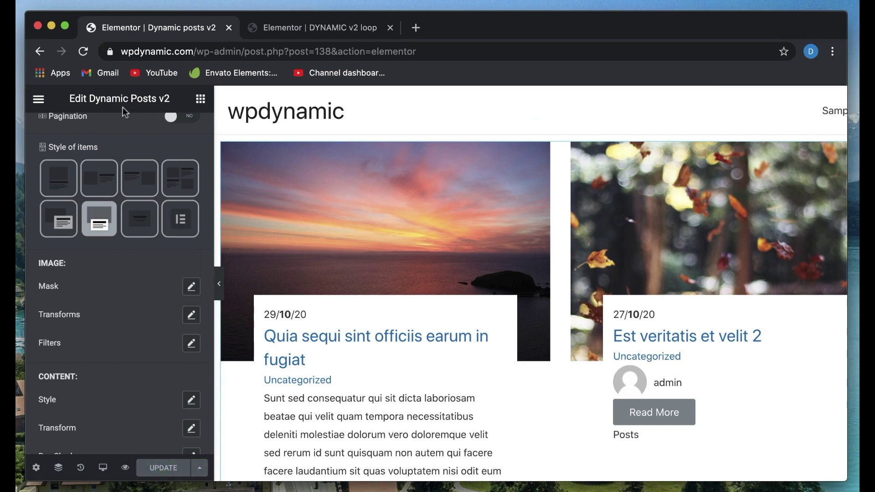
pyautogui.click(86, 52)
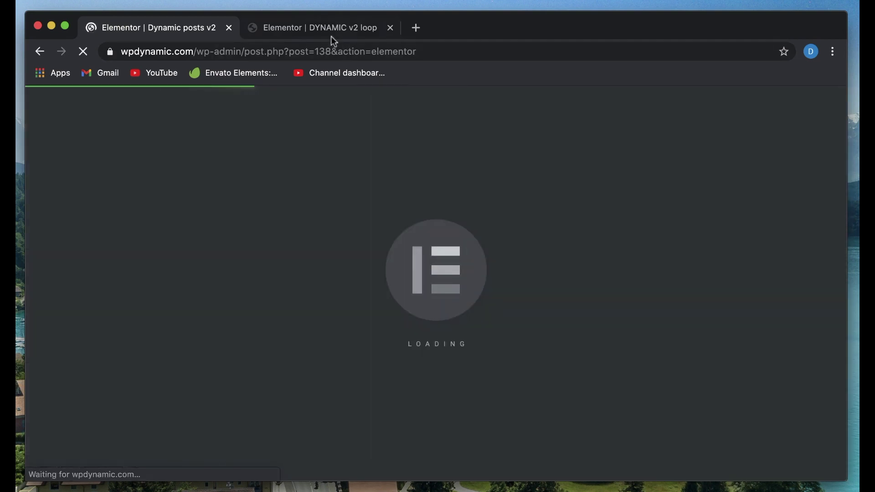
pyautogui.click(330, 29)
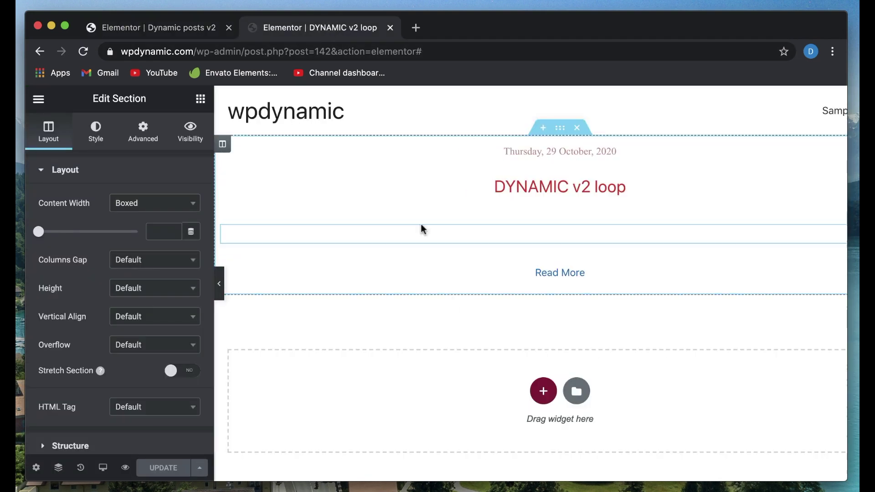
pyautogui.click(184, 31)
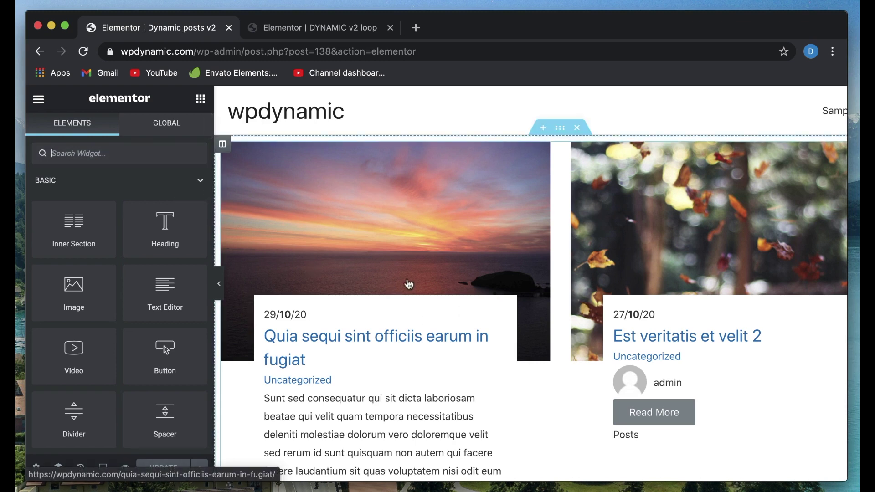
# Set the Dynamic Posts v2 items to Elementor Template style using [142] DYNAMIC v2 loop
pyautogui.hscroll(3, 684, 228)
pyautogui.click(833, 151)
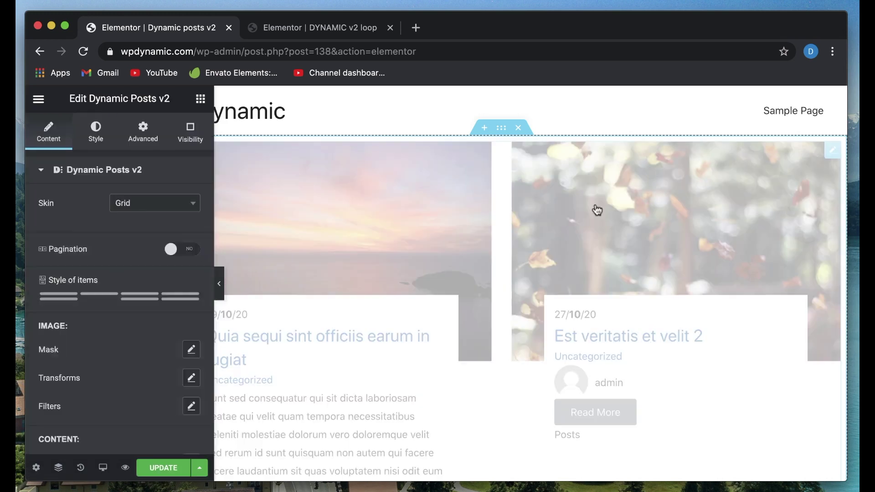
pyautogui.scroll(-3, 140, 360)
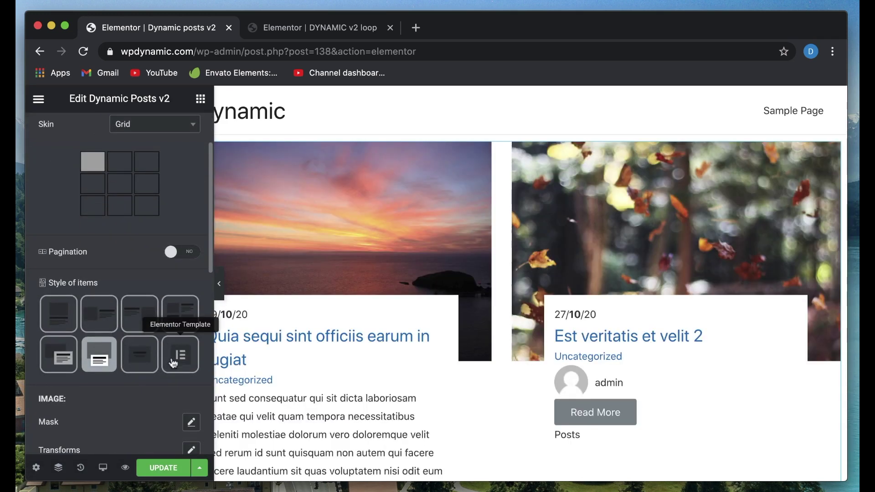
pyautogui.click(173, 363)
pyautogui.click(112, 413)
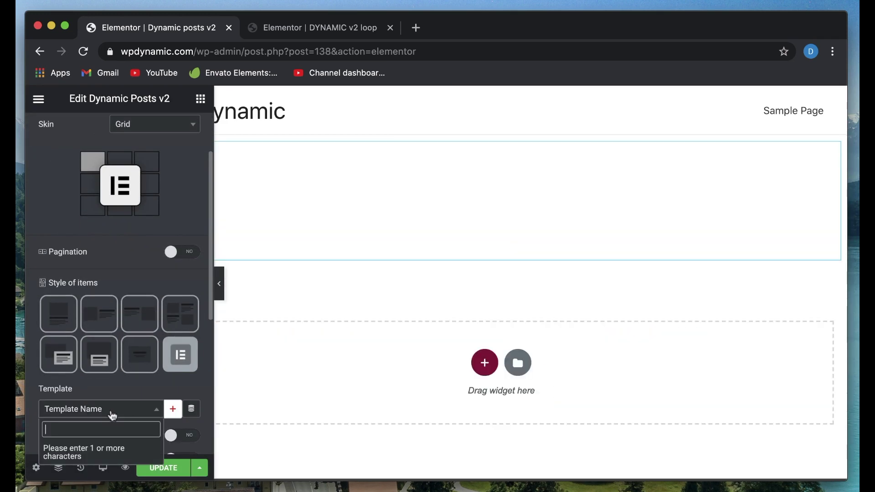
pyautogui.write('dyna')
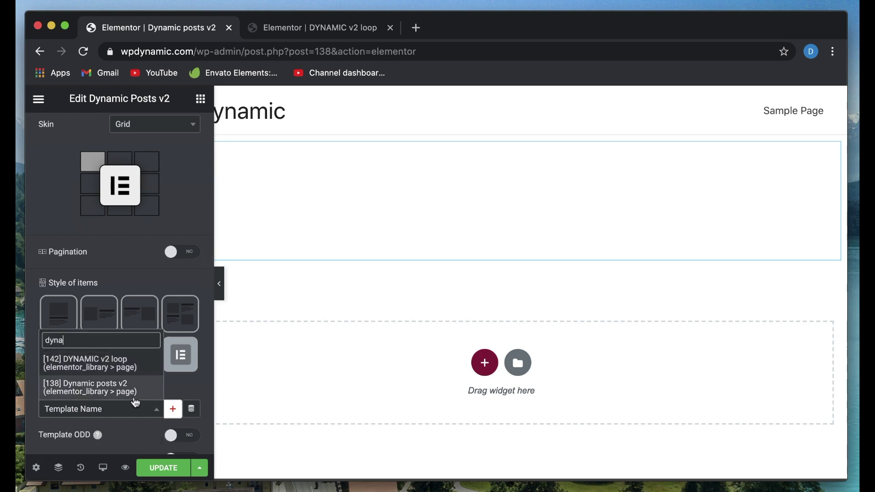
pyautogui.click(127, 372)
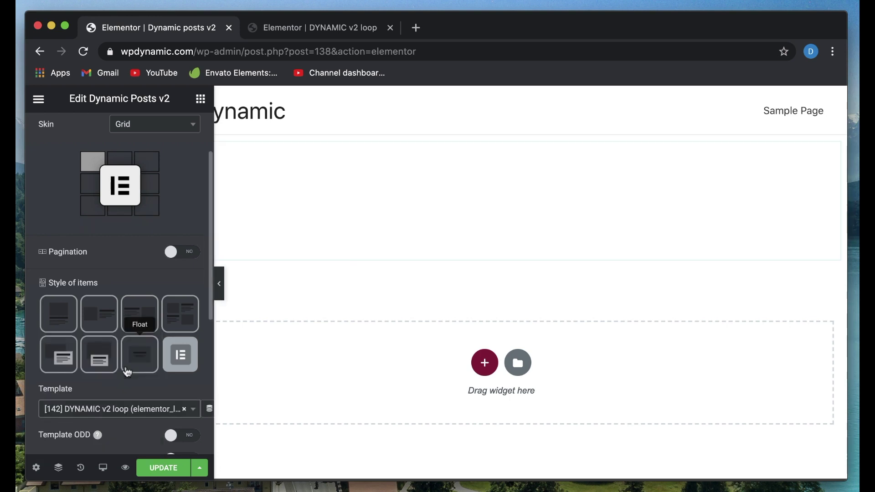
# Compare the rendered posts grid against the DYNAMIC v2 loop template
pyautogui.scroll(-2, 110, 390)
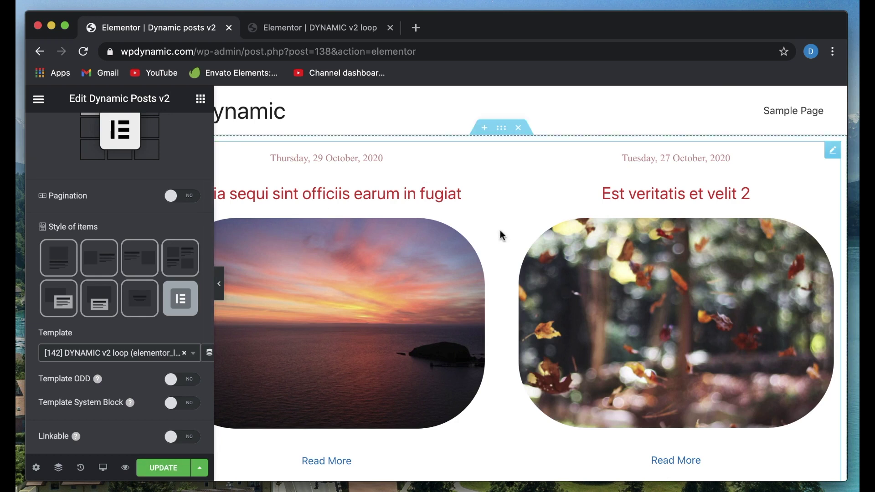
pyautogui.hscroll(-3, 501, 235)
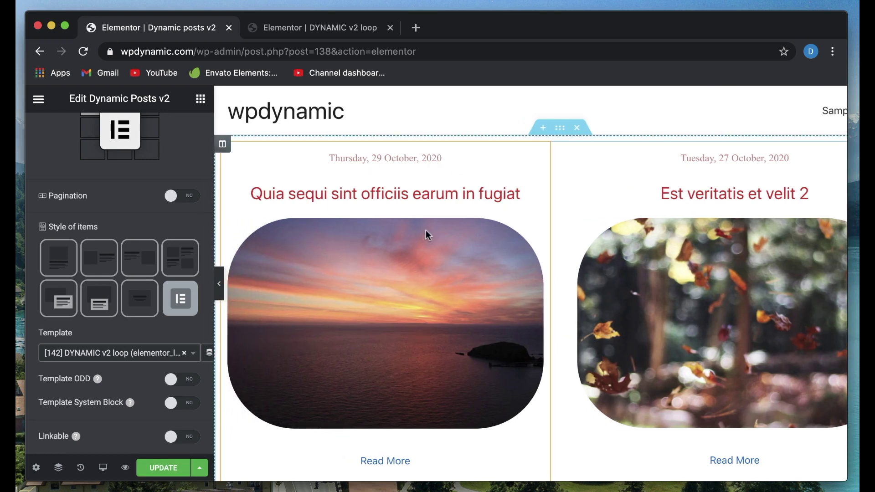
pyautogui.click(319, 27)
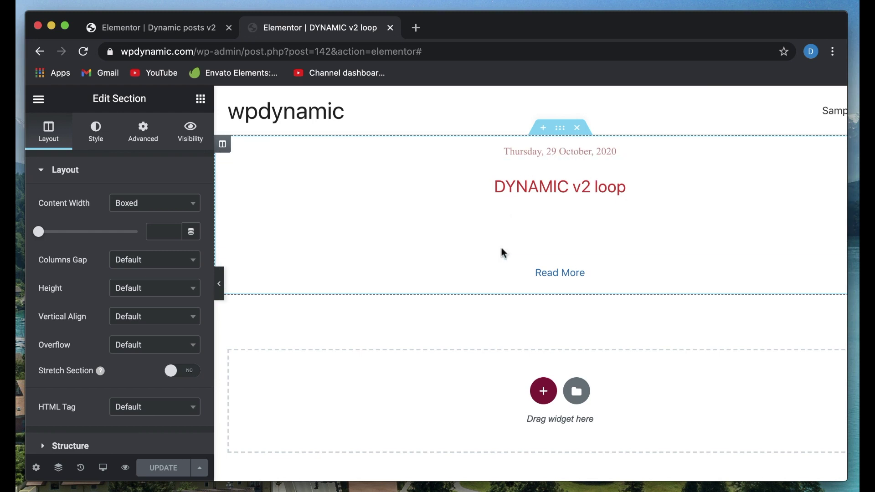
pyautogui.click(168, 31)
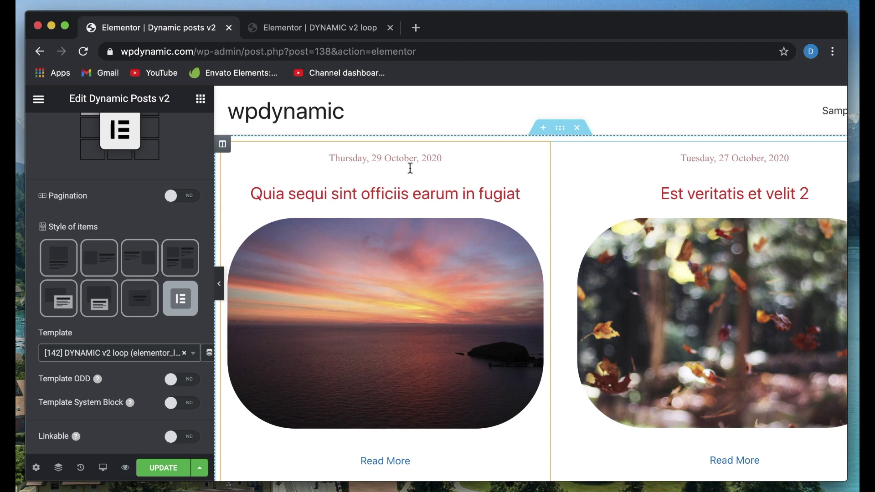
pyautogui.scroll(-3, 360, 362)
pyautogui.hscroll(2, 484, 391)
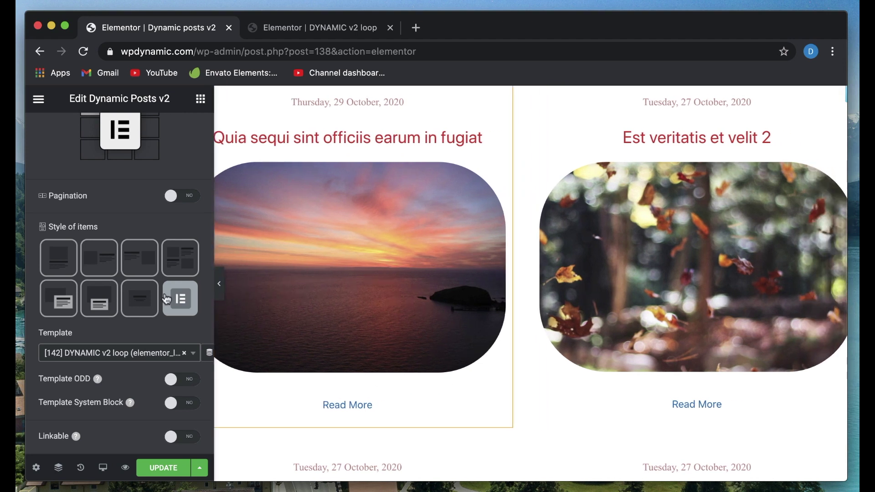
# Try the Template ODD option and then switch it back off
pyautogui.scroll(-5, 66, 336)
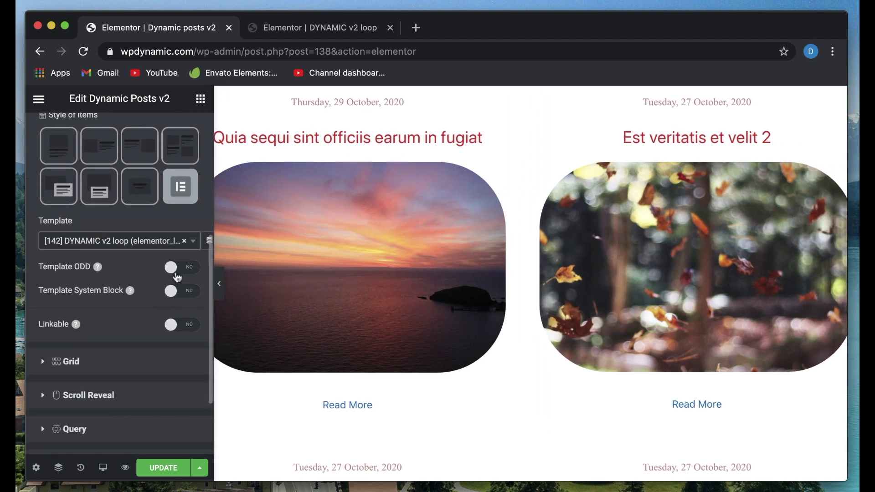
pyautogui.click(178, 278)
pyautogui.click(174, 276)
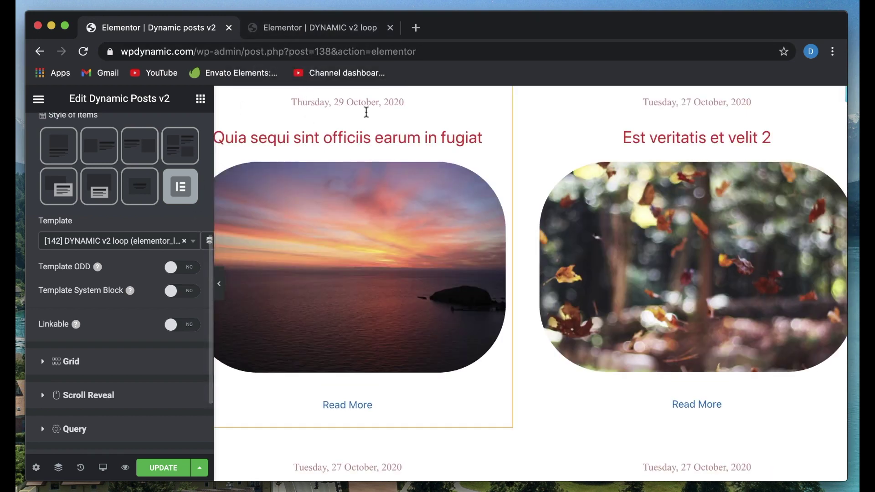
pyautogui.click(314, 28)
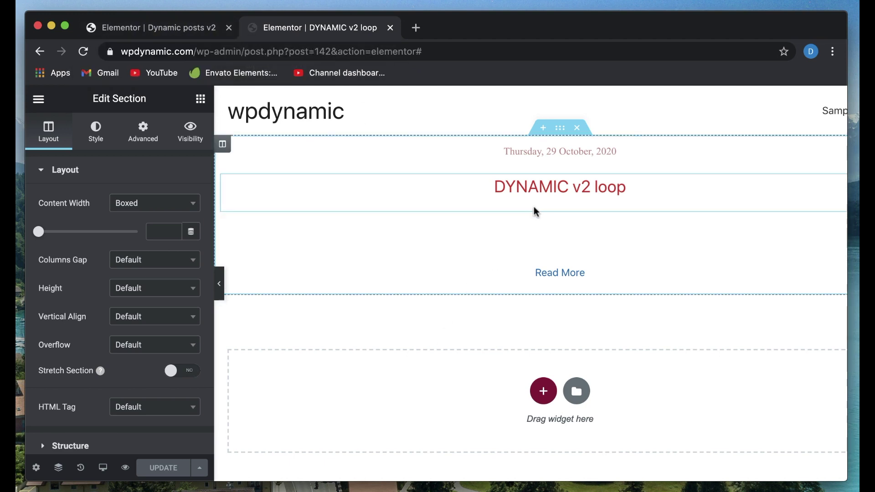
pyautogui.click(139, 30)
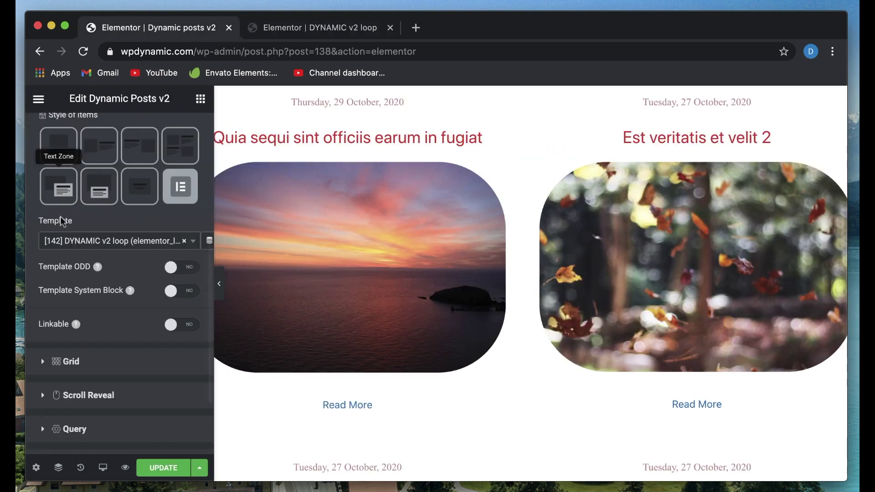
# Turn Linkable to YES and expand the Grid settings
pyautogui.scroll(-3, 97, 337)
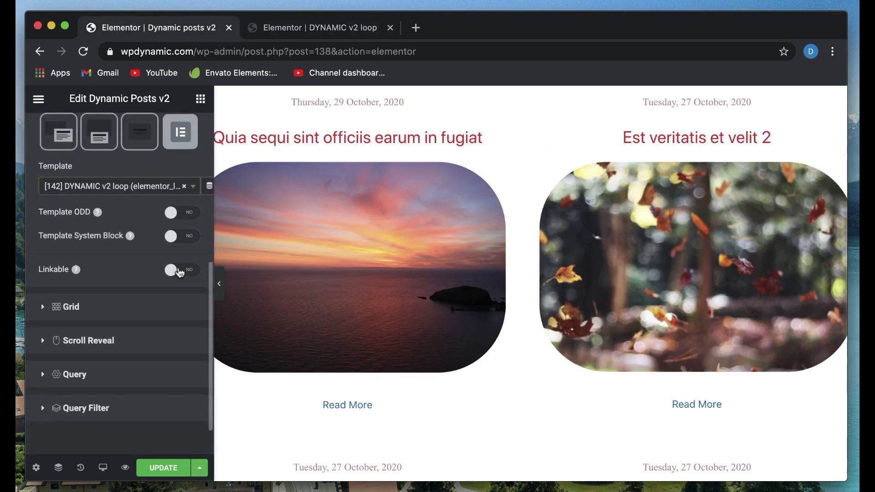
pyautogui.click(179, 271)
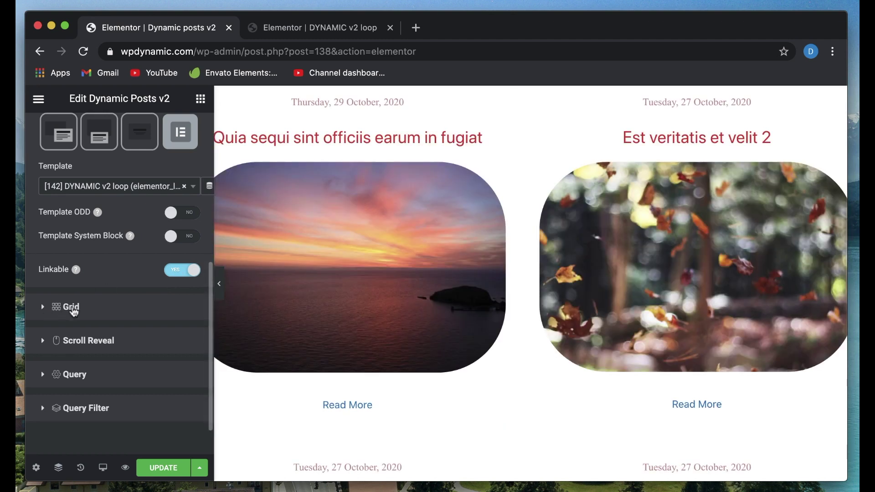
pyautogui.click(71, 307)
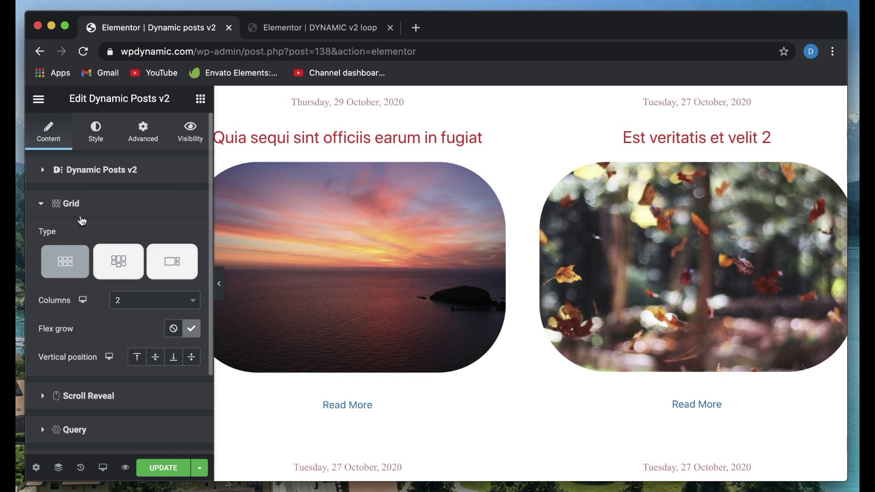
# Switch the Dynamic Posts v2 skin to Carousel and browse to the next post
pyautogui.click(81, 205)
pyautogui.click(114, 178)
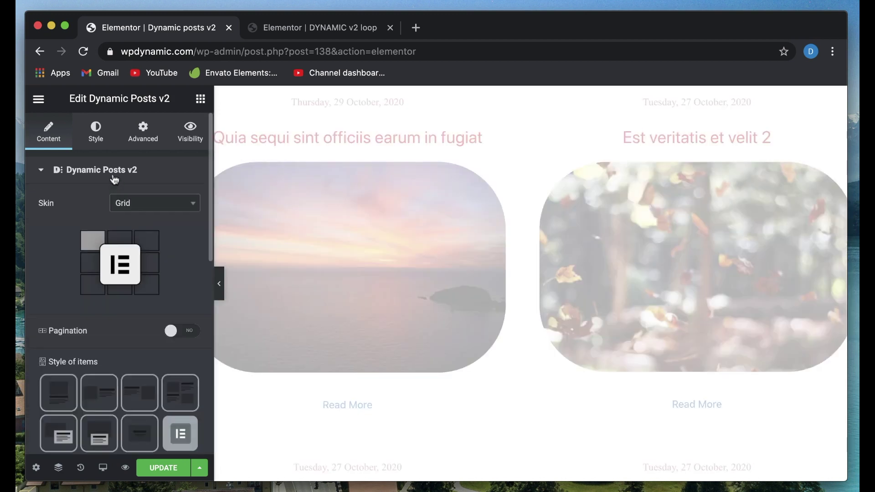
pyautogui.click(142, 203)
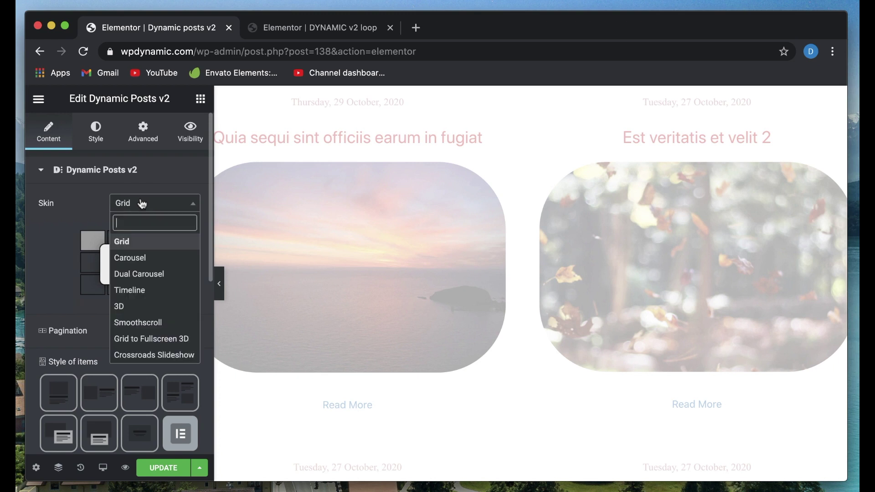
pyautogui.click(141, 259)
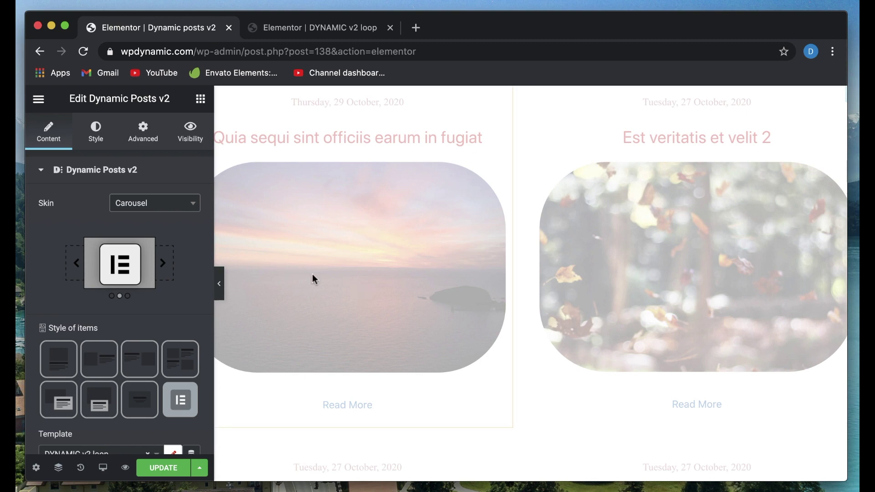
pyautogui.scroll(-3, 467, 354)
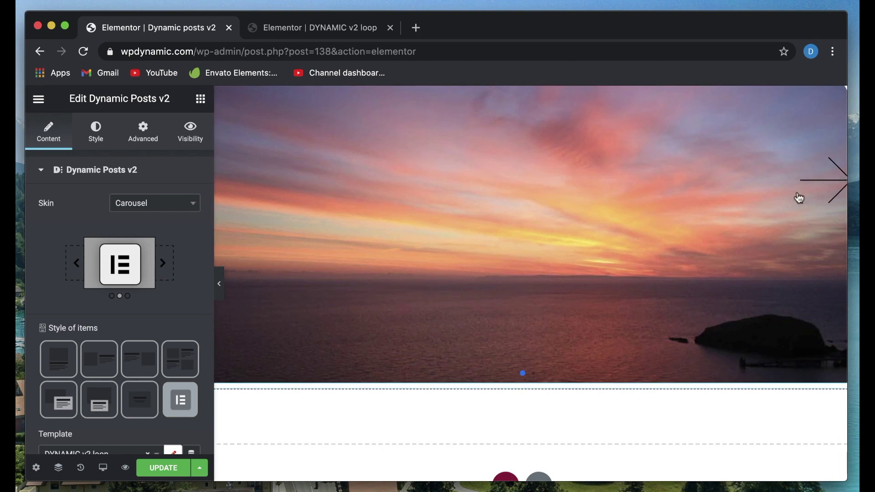
pyautogui.click(800, 198)
pyautogui.scroll(3, 677, 274)
pyautogui.scroll(-4, 677, 274)
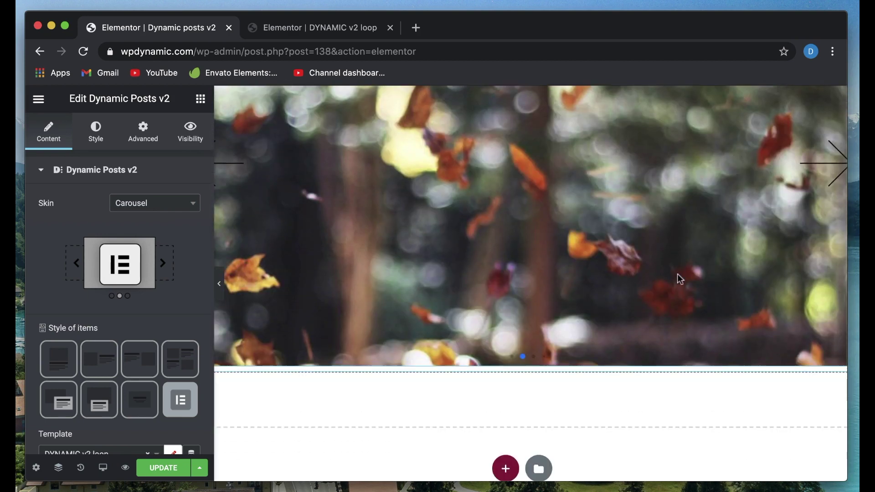
# Preview the carousel items in Overlay style, then revert them to Elementor Template
pyautogui.click(104, 404)
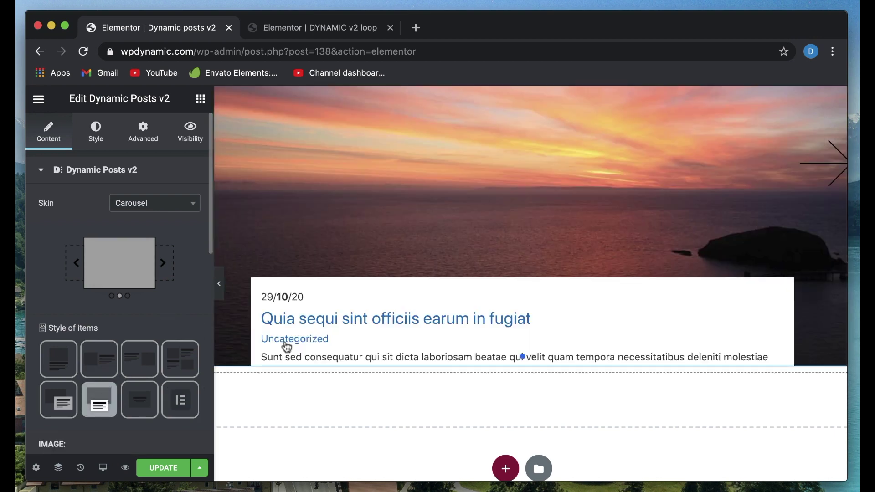
pyautogui.scroll(3, 430, 333)
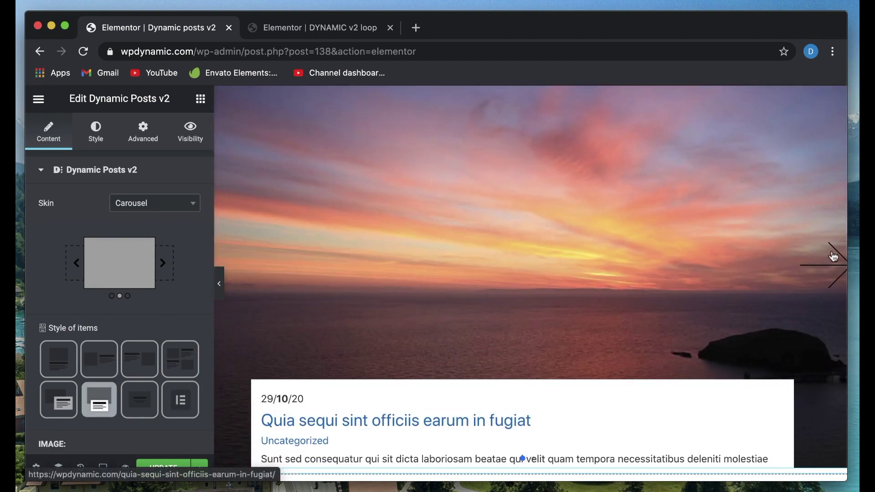
pyautogui.click(833, 258)
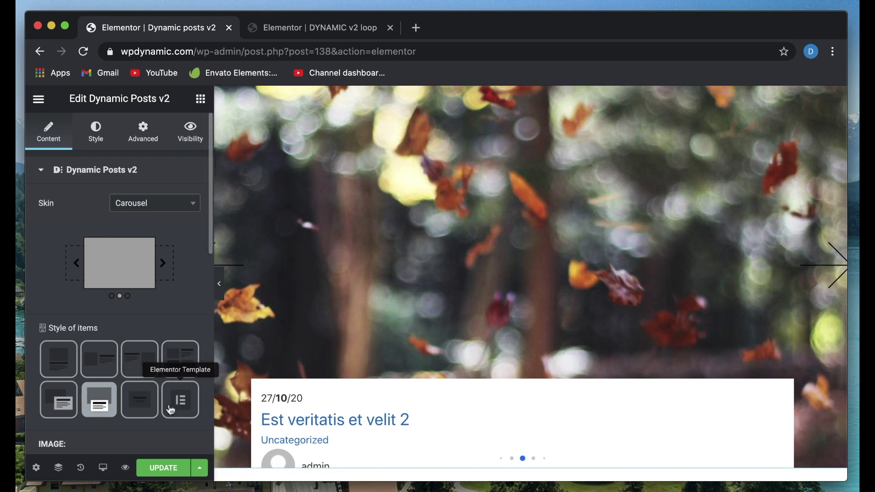
pyautogui.click(171, 412)
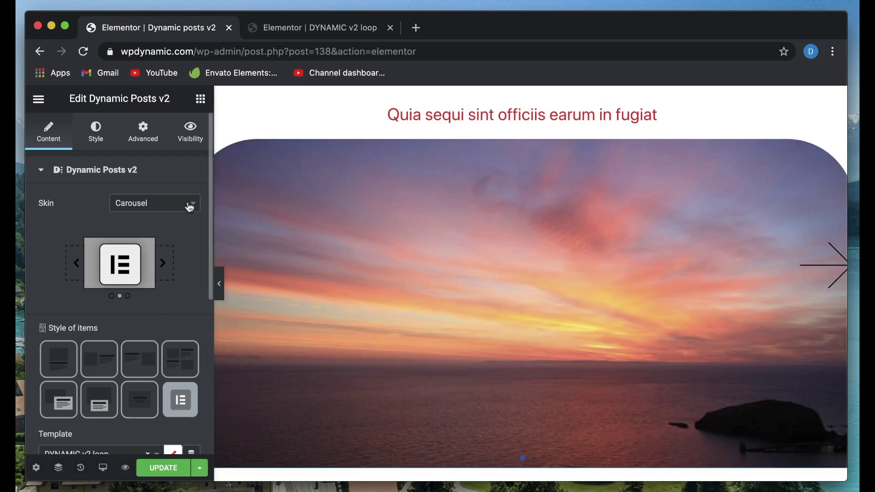
# Change the widget skin to 3D and save the changes with UPDATE
pyautogui.click(191, 203)
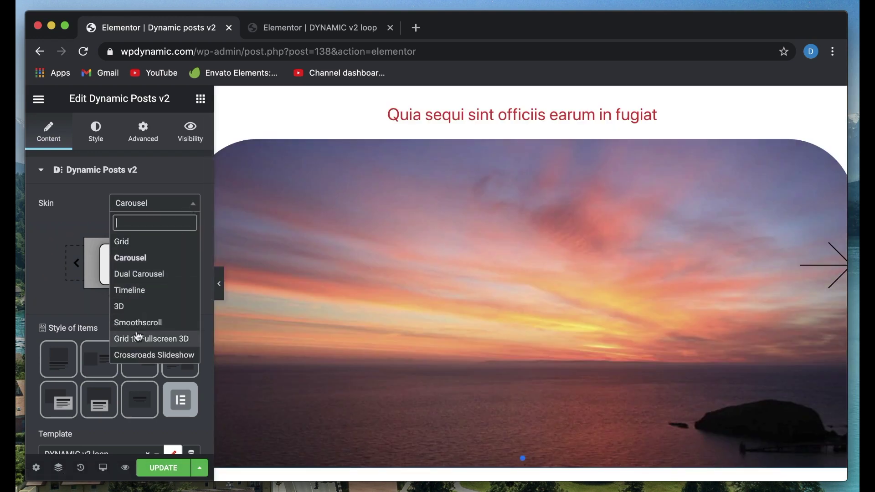
pyautogui.click(139, 311)
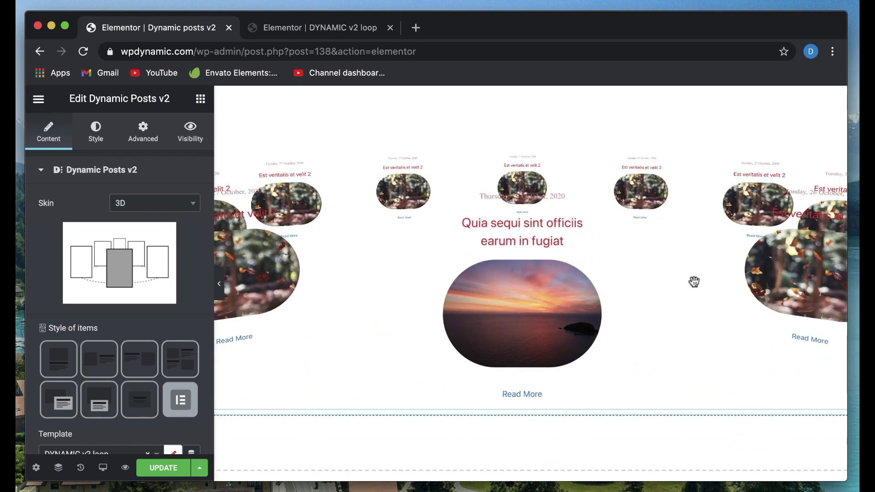
pyautogui.click(160, 468)
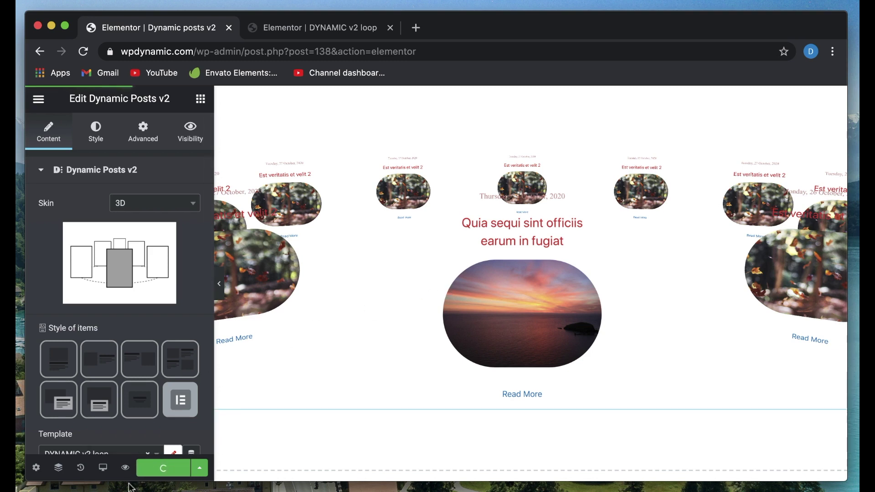
# Open the Dynamic posts v2 preview in its own browser tab
pyautogui.click(125, 469)
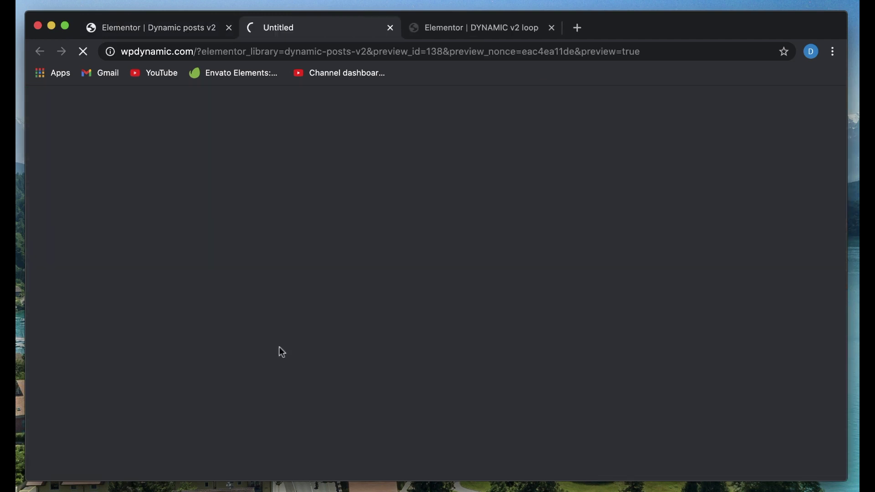
pyautogui.click(137, 29)
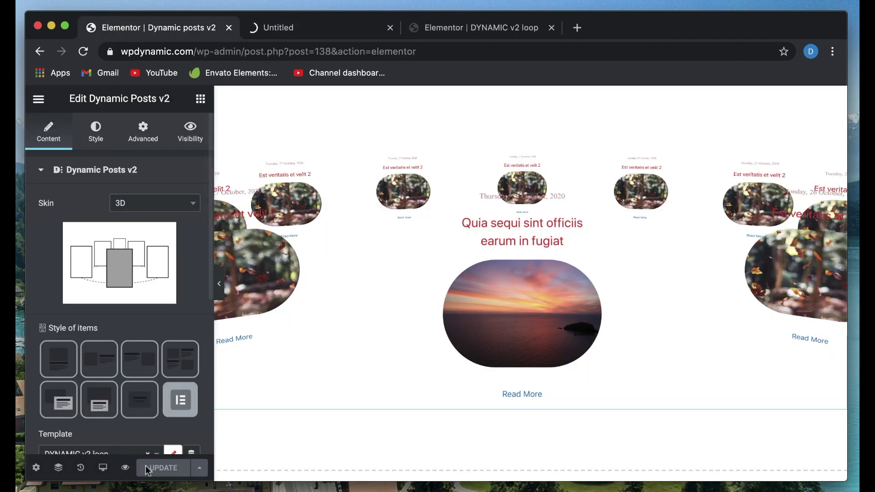
pyautogui.click(324, 29)
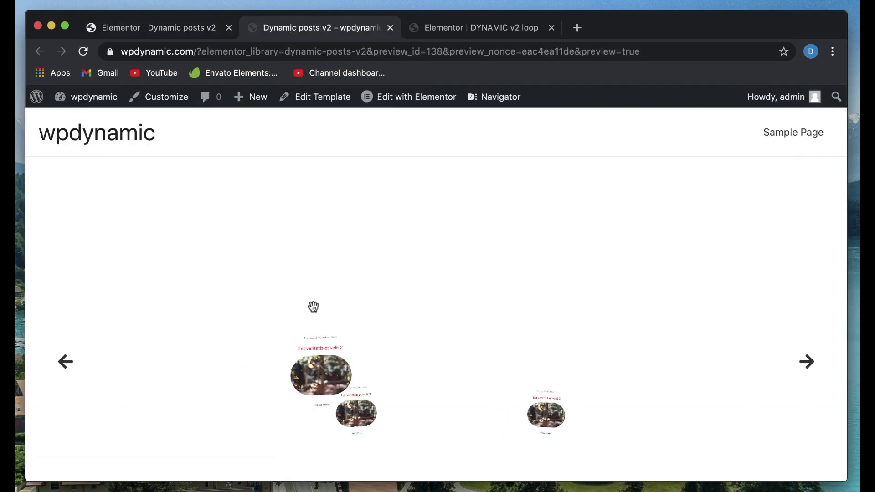
pyautogui.scroll(-3, 539, 342)
# Rotate the 3D carousel by dragging and advance it two posts with the next arrow
pyautogui.moveTo(568, 309); pyautogui.dragTo(611, 305)
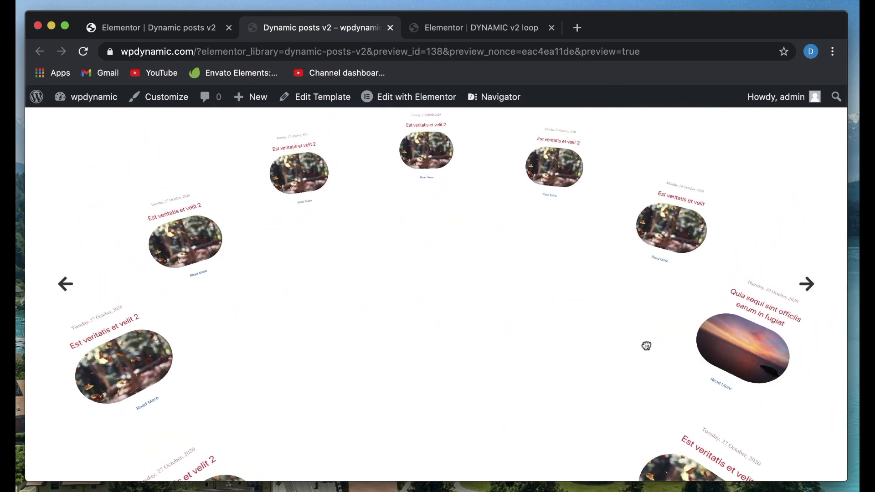
pyautogui.moveTo(644, 346); pyautogui.dragTo(461, 309)
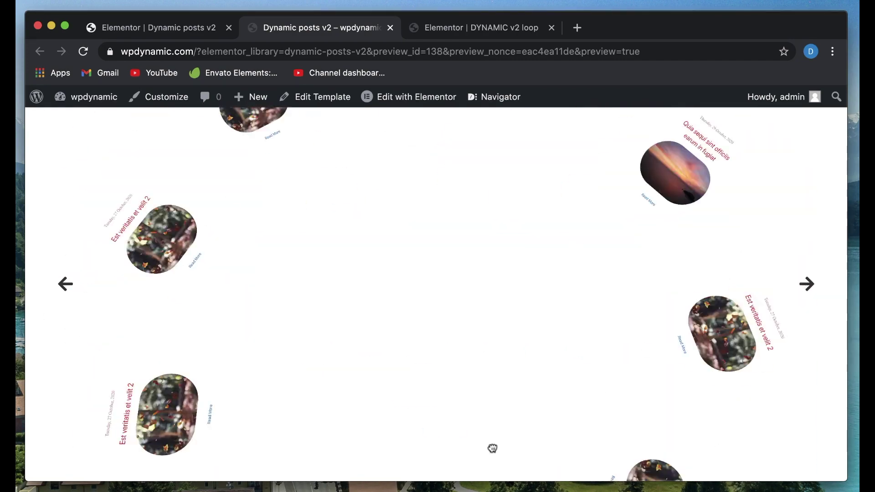
pyautogui.moveTo(447, 441); pyautogui.dragTo(433, 296)
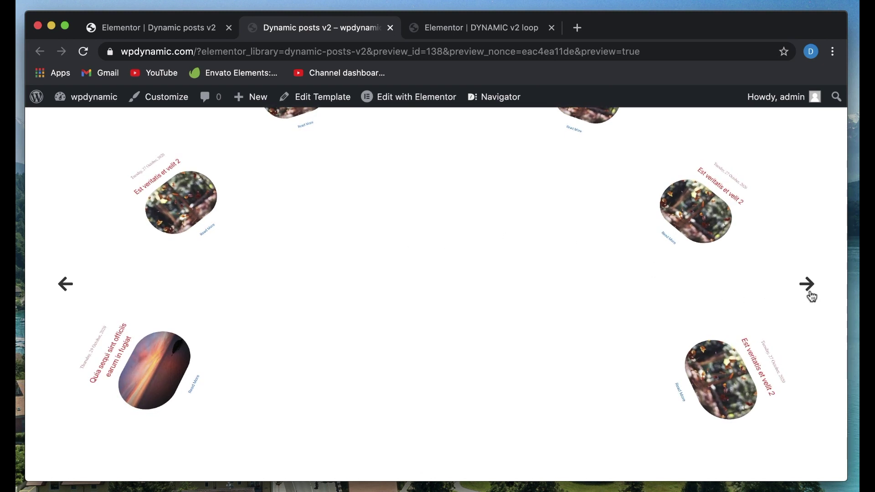
pyautogui.click(807, 284)
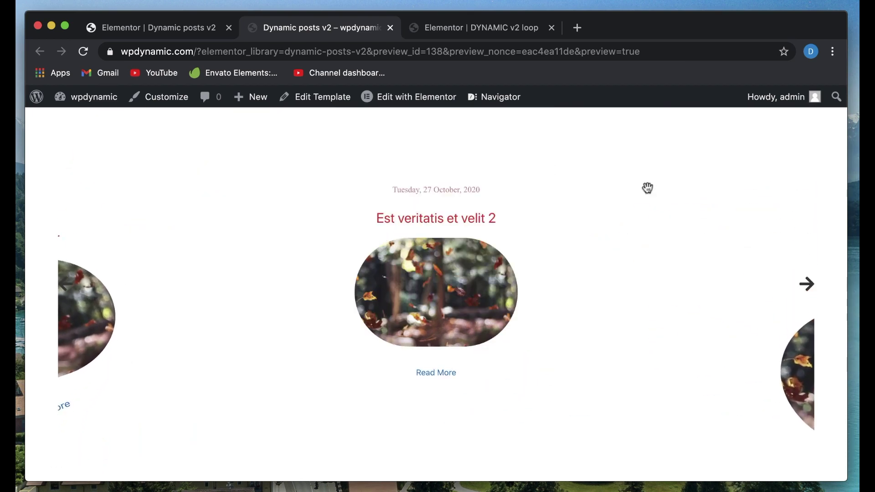
pyautogui.click(808, 291)
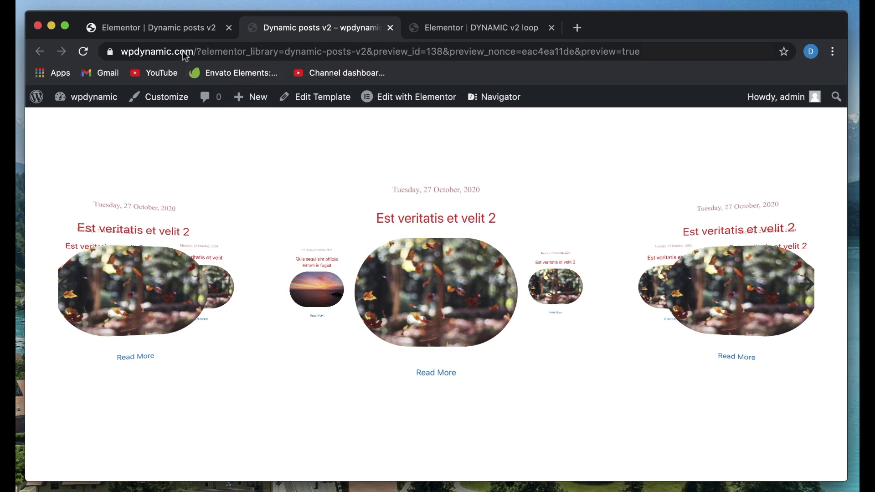
# Back in the editor, switch the posts widget's skin to Dual Carousel
pyautogui.click(168, 30)
pyautogui.scroll(-3, 154, 326)
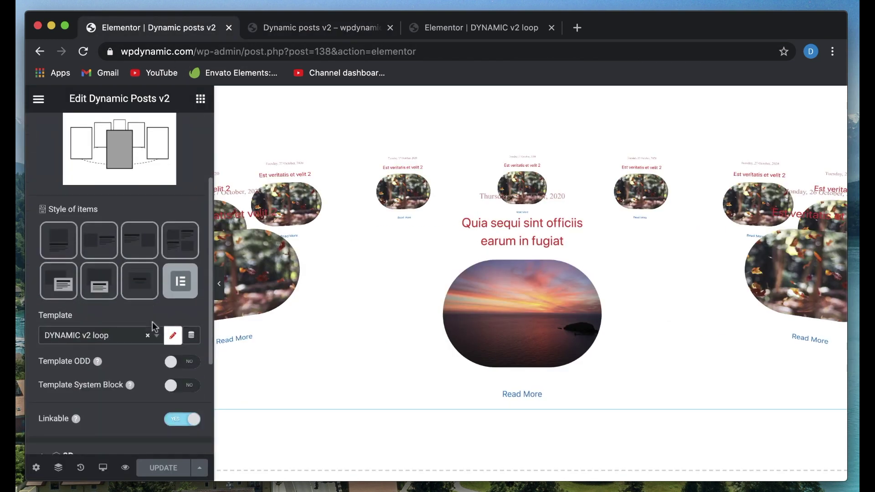
pyautogui.scroll(-4, 116, 360)
pyautogui.scroll(7, 92, 312)
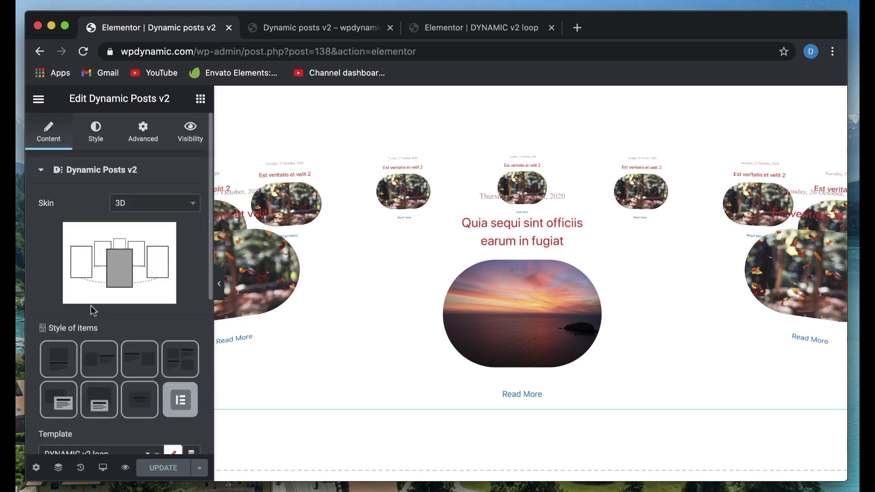
pyautogui.click(152, 207)
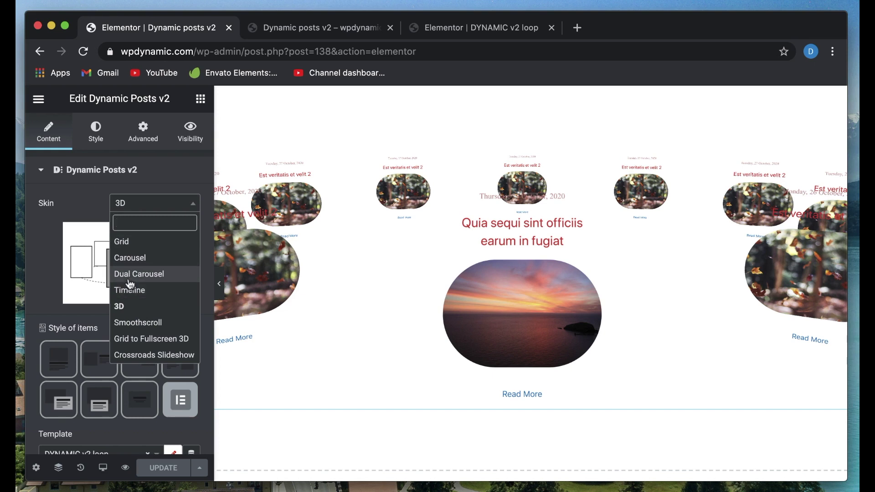
pyautogui.click(129, 275)
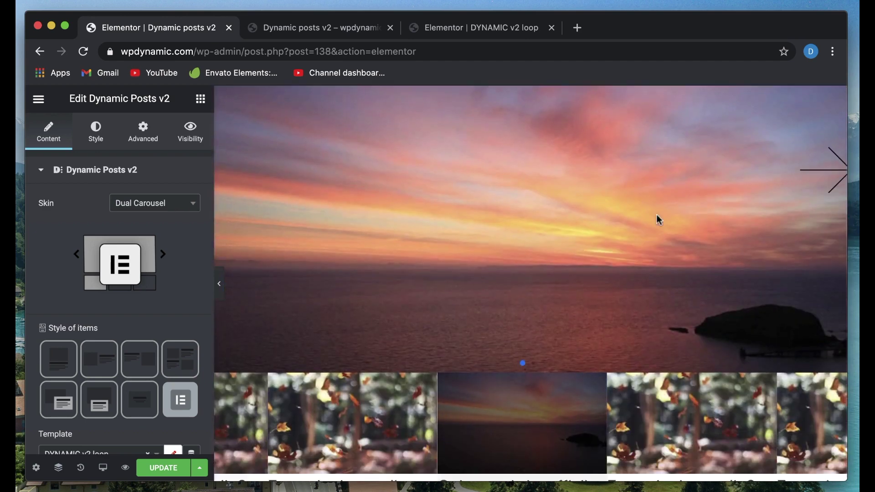
# Make the sunset post the main slide and show the items in Overlay style
pyautogui.scroll(-2, 660, 219)
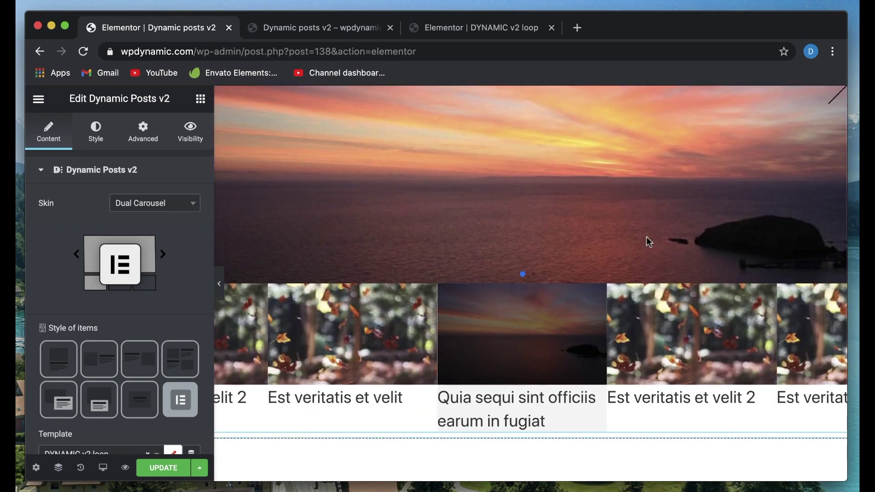
pyautogui.click(364, 350)
pyautogui.click(531, 363)
pyautogui.scroll(3, 534, 353)
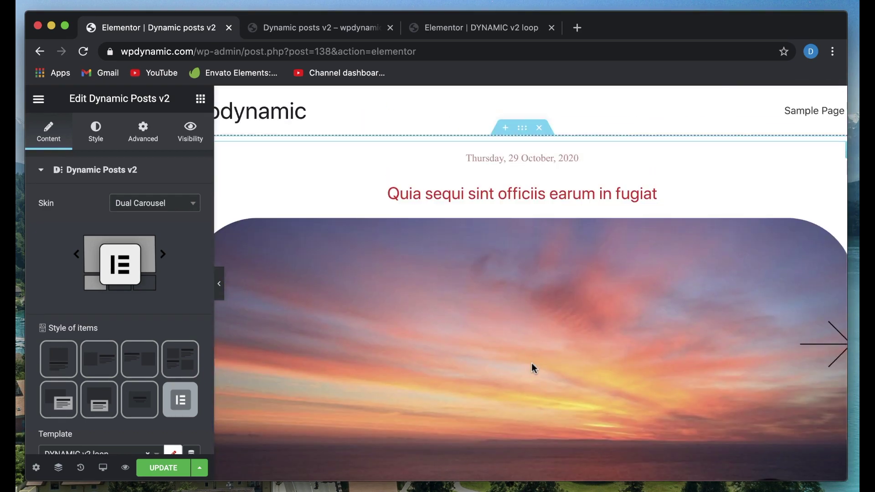
pyautogui.scroll(-3, 470, 336)
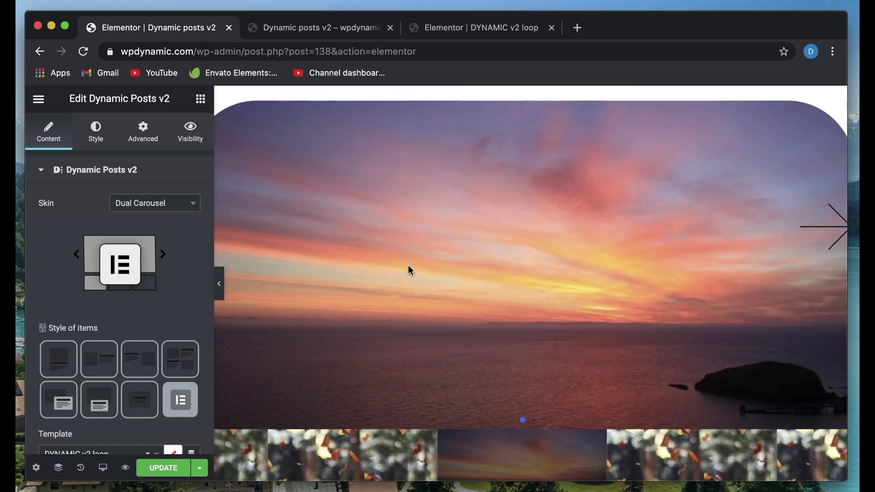
pyautogui.scroll(3, 408, 267)
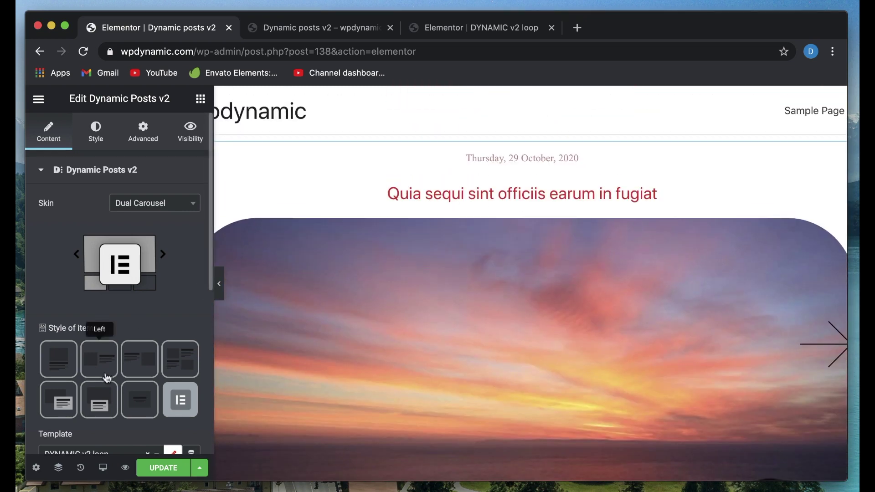
pyautogui.click(99, 399)
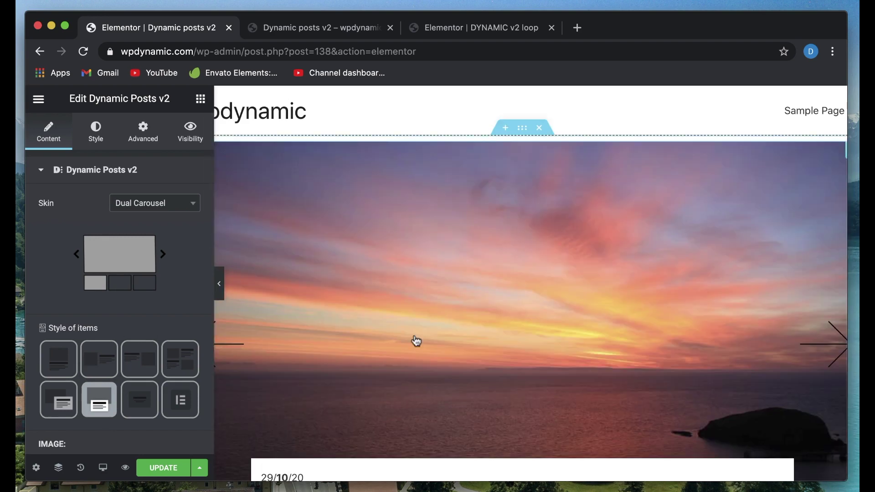
pyautogui.scroll(-5, 169, 357)
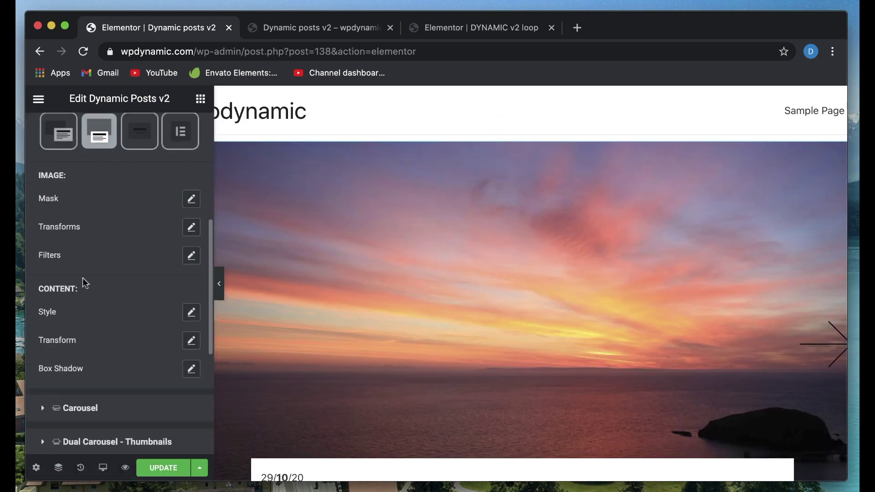
pyautogui.scroll(-4, 84, 283)
# Set the carousel's transition effect to Cube and advance the slides twice to preview it
pyautogui.click(89, 242)
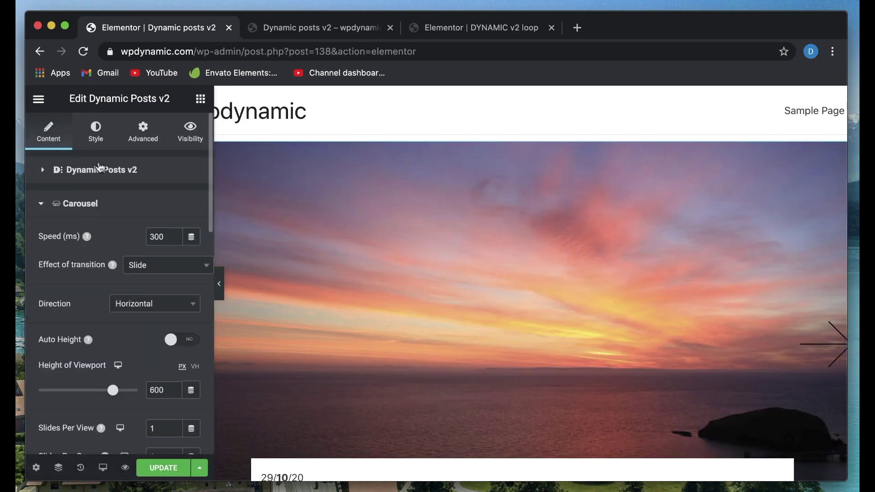
pyautogui.click(167, 273)
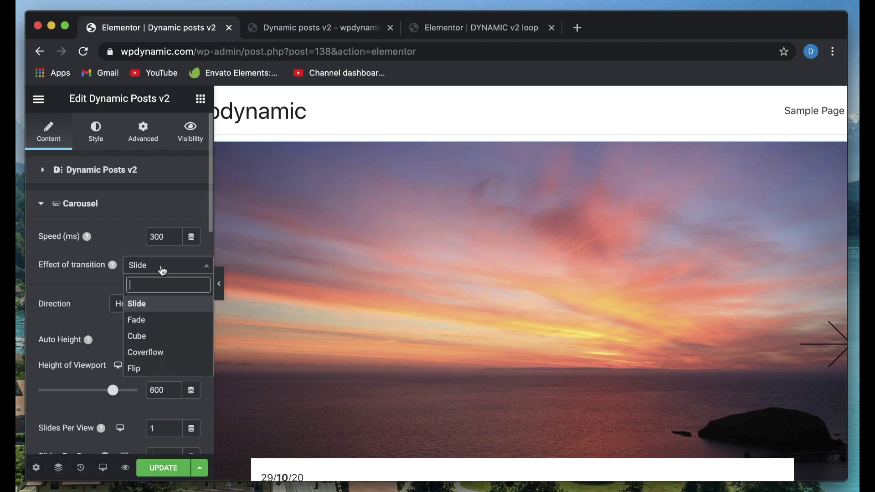
pyautogui.click(145, 337)
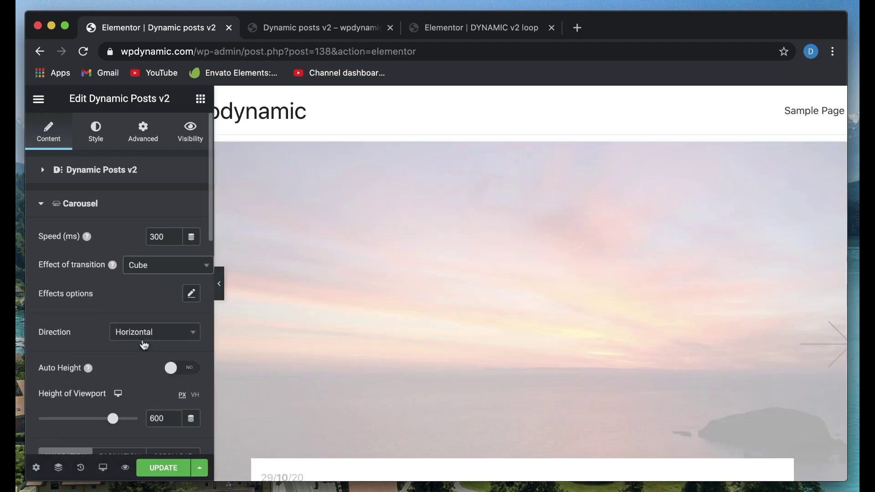
pyautogui.click(832, 346)
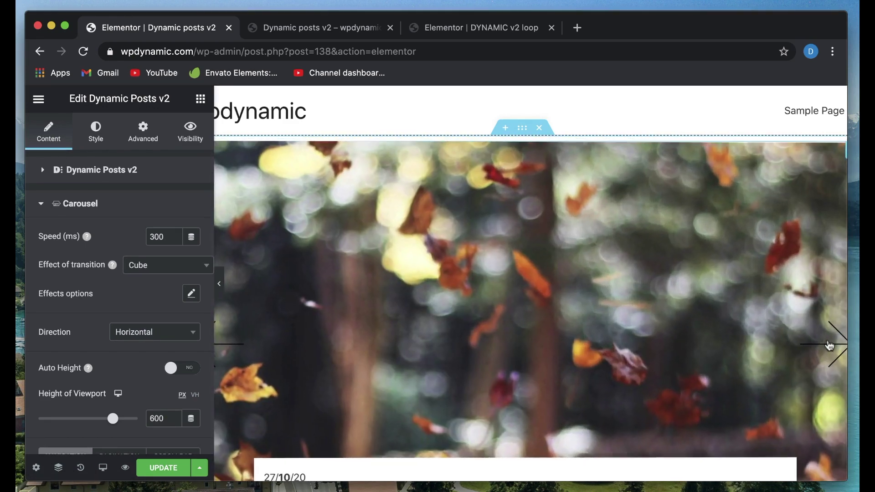
pyautogui.click(830, 346)
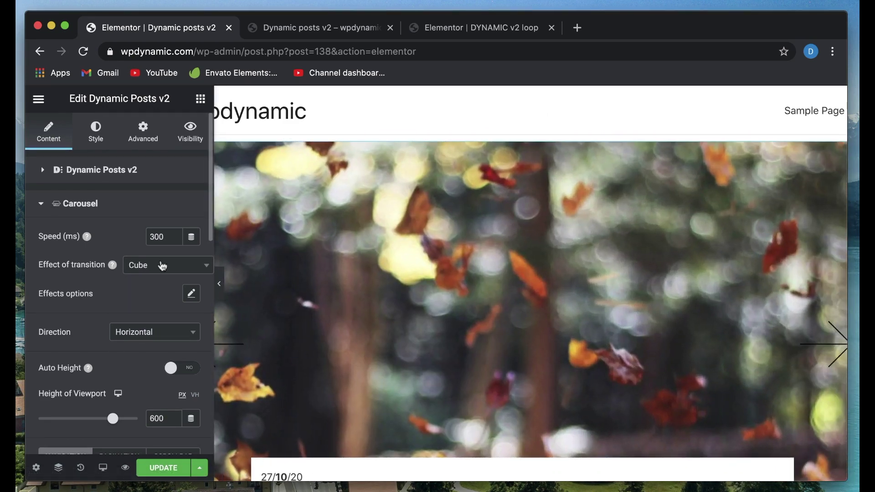
# Glance at the Dual Carousel - Thumbnails settings, then reopen the main Dynamic Posts v2 section
pyautogui.scroll(-5, 78, 330)
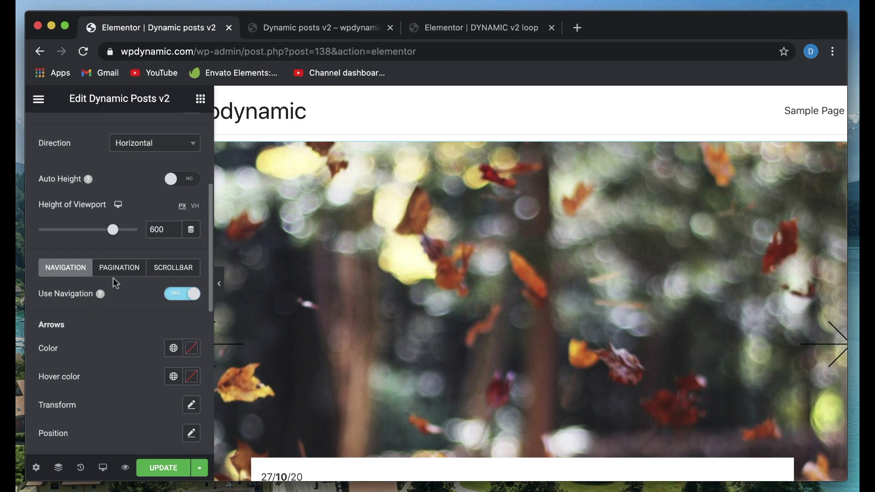
pyautogui.scroll(-1, 121, 297)
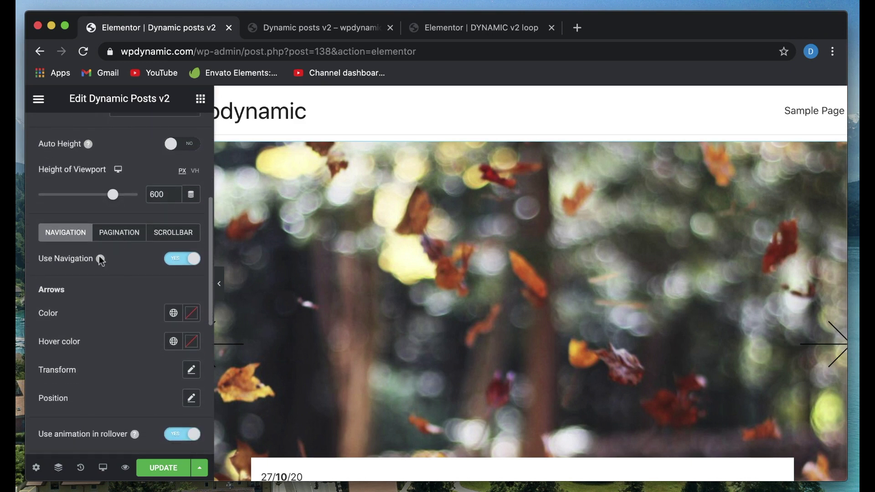
pyautogui.scroll(-4, 100, 337)
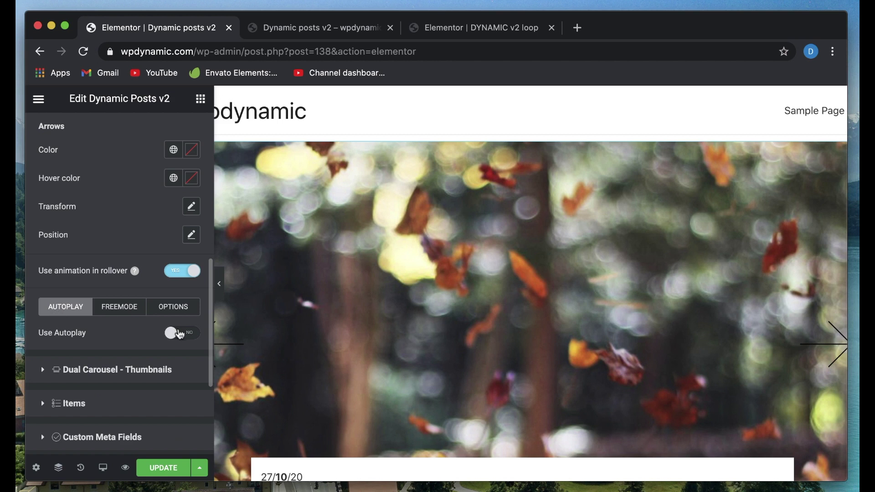
pyautogui.scroll(-1, 107, 350)
pyautogui.click(106, 315)
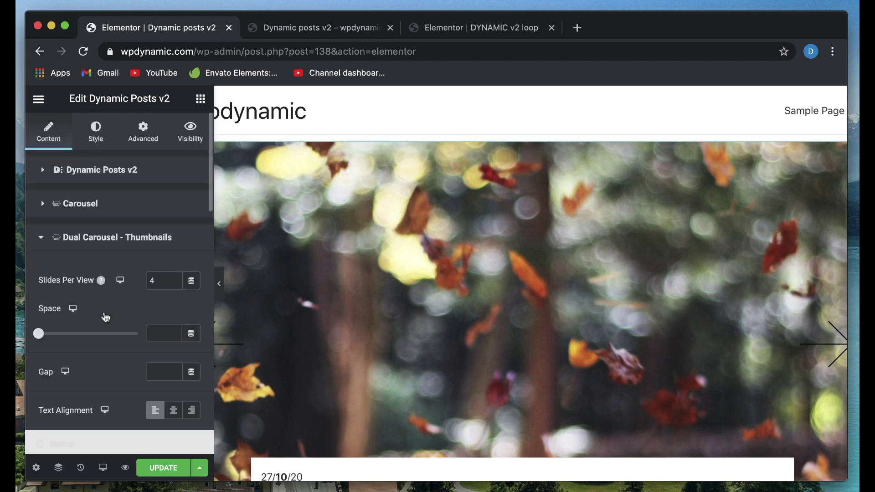
pyautogui.click(83, 246)
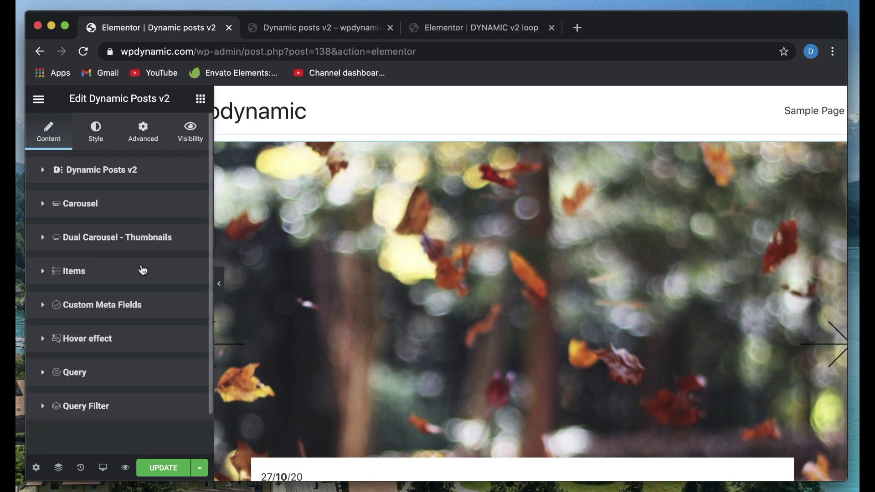
pyautogui.click(141, 169)
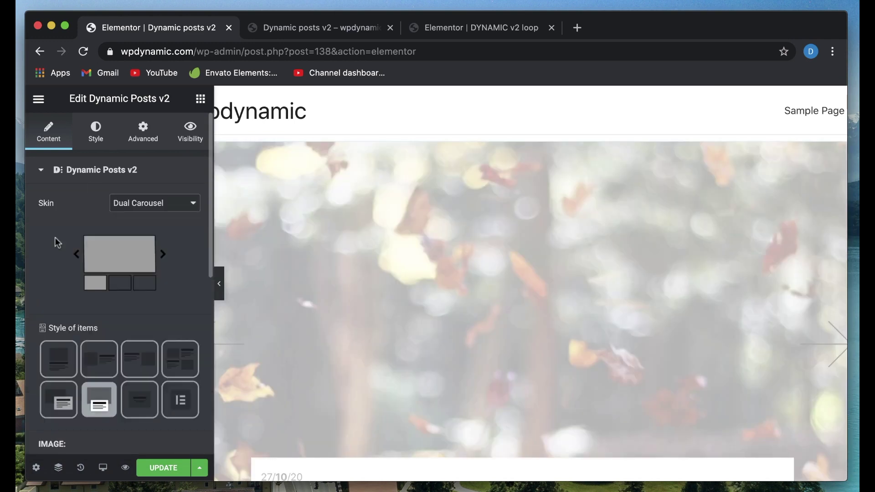
pyautogui.scroll(-2, 98, 313)
pyautogui.scroll(-1, 112, 335)
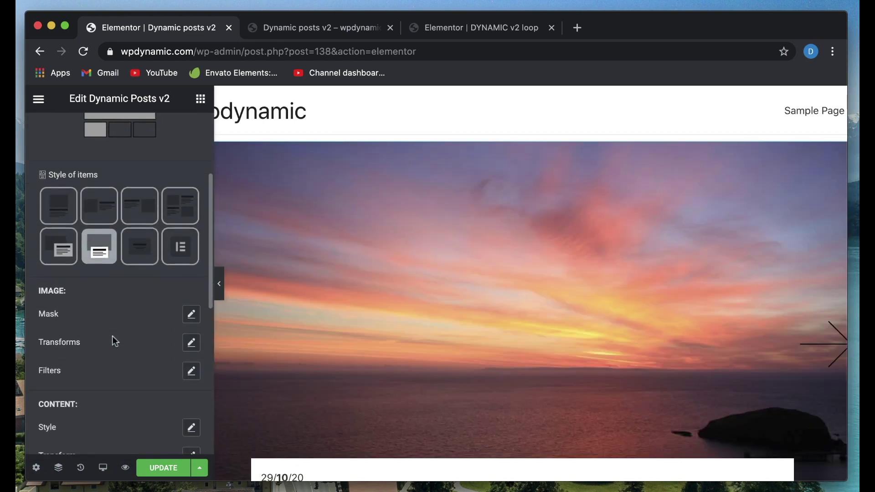
pyautogui.scroll(-5, 371, 337)
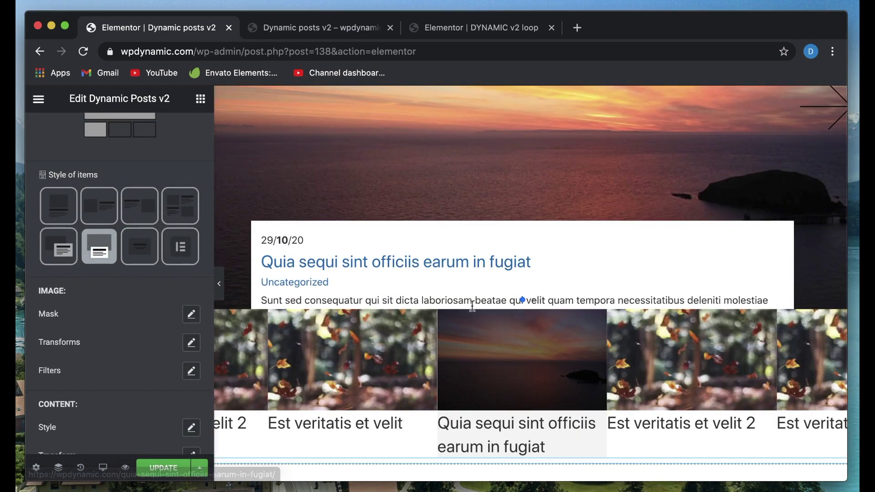
pyautogui.scroll(4, 136, 237)
# Change the Dynamic Posts v2 skin to Grid, showing overlay posts in two columns
pyautogui.click(164, 203)
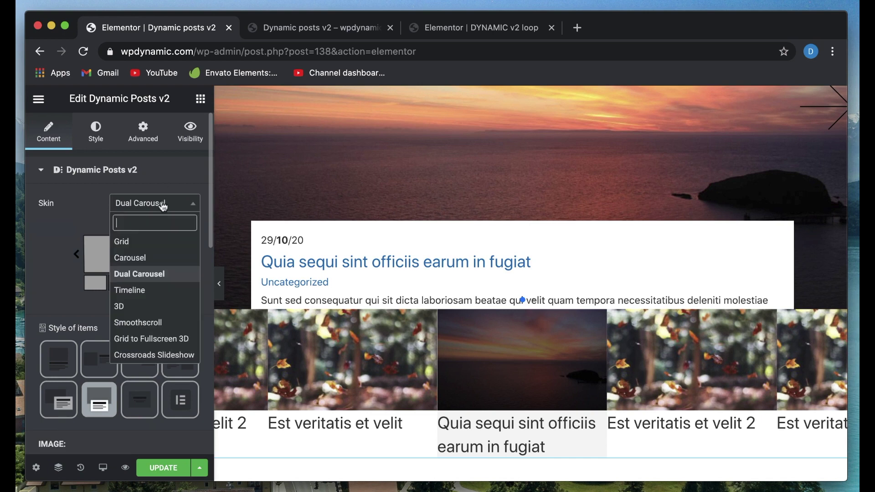
pyautogui.click(131, 239)
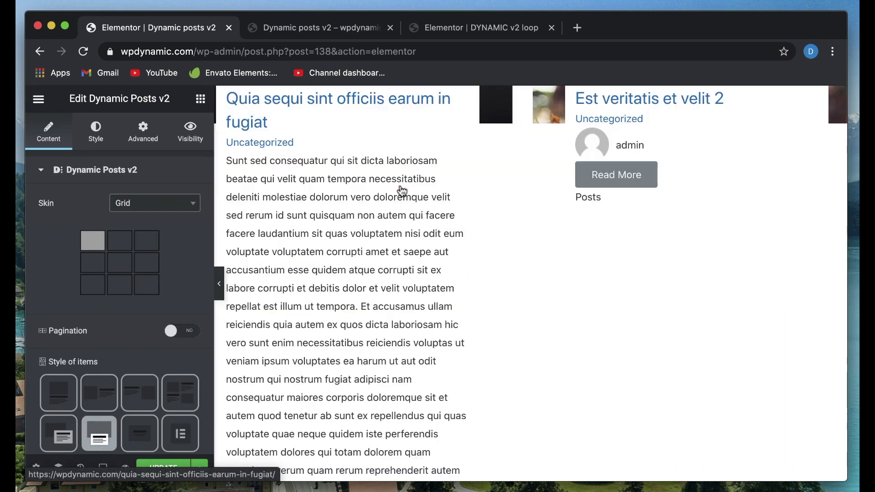
pyautogui.scroll(-6, 328, 310)
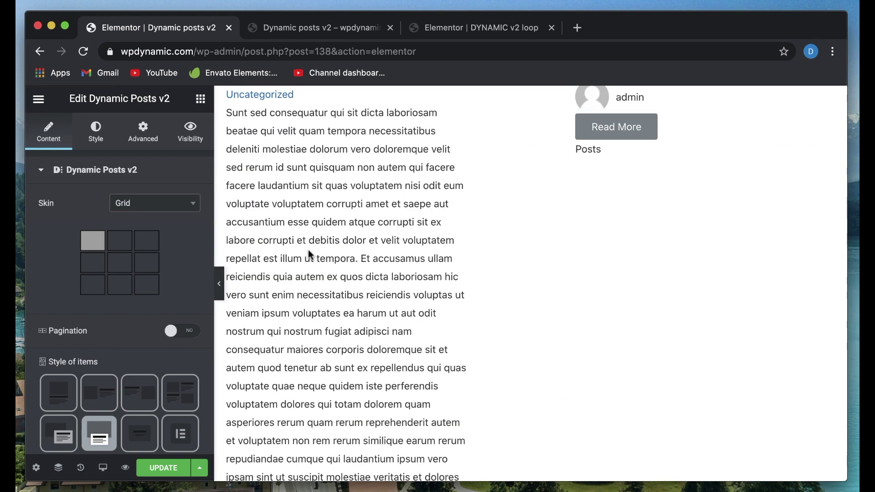
pyautogui.scroll(5, 308, 253)
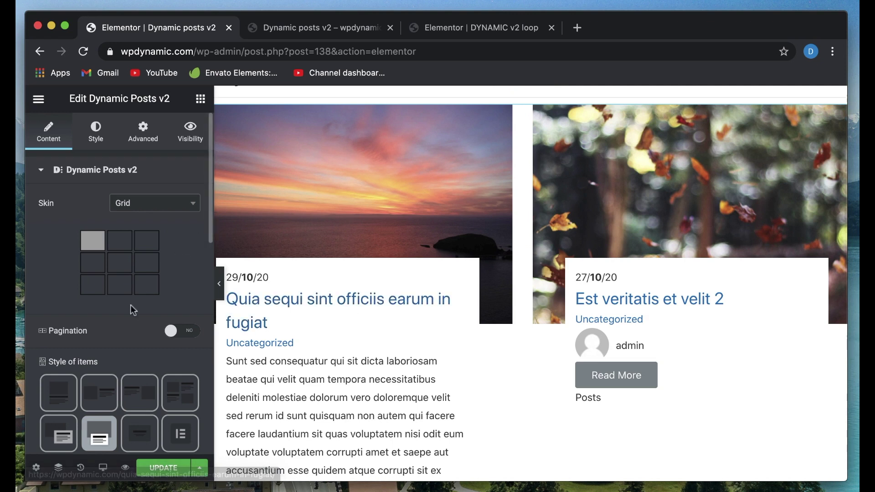
pyautogui.scroll(-10, 130, 305)
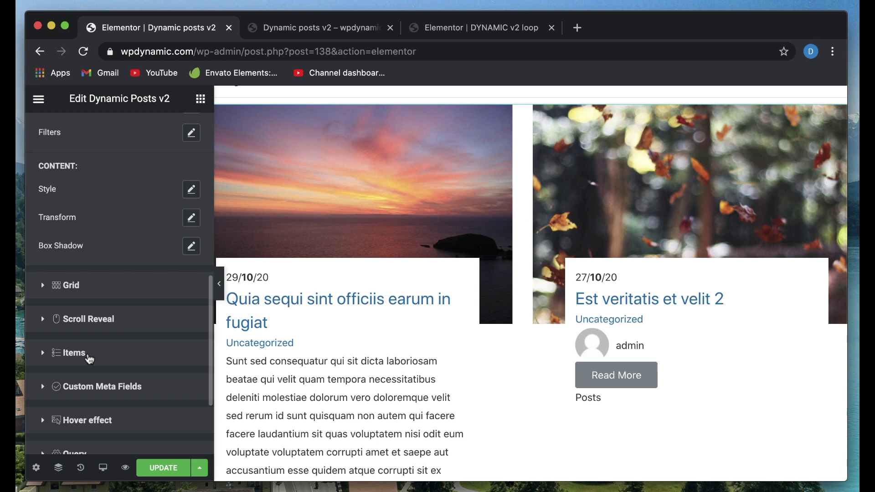
# In the Items settings, hide the excerpt text on each post card
pyautogui.click(90, 359)
pyautogui.scroll(-3, 86, 362)
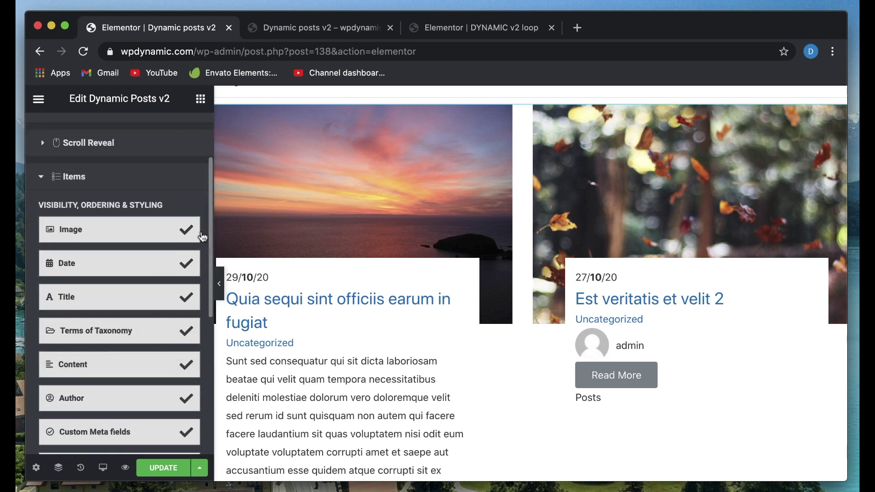
pyautogui.scroll(-3, 188, 298)
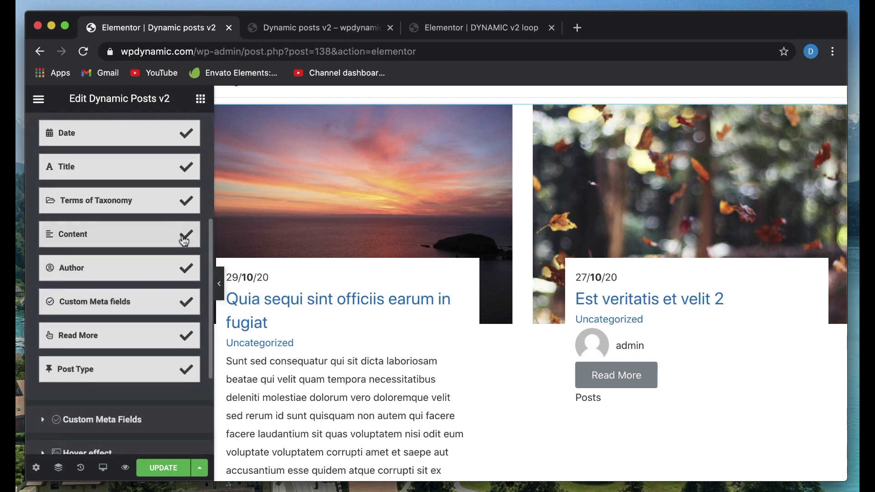
pyautogui.click(190, 241)
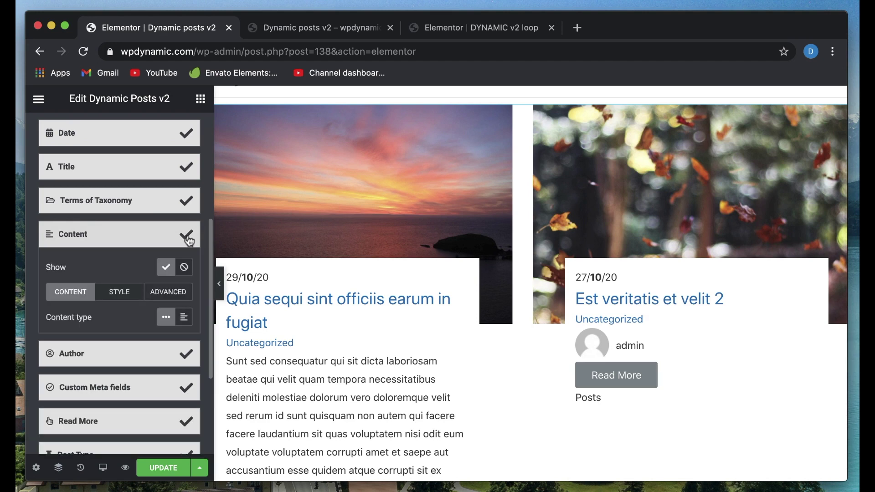
pyautogui.click(185, 269)
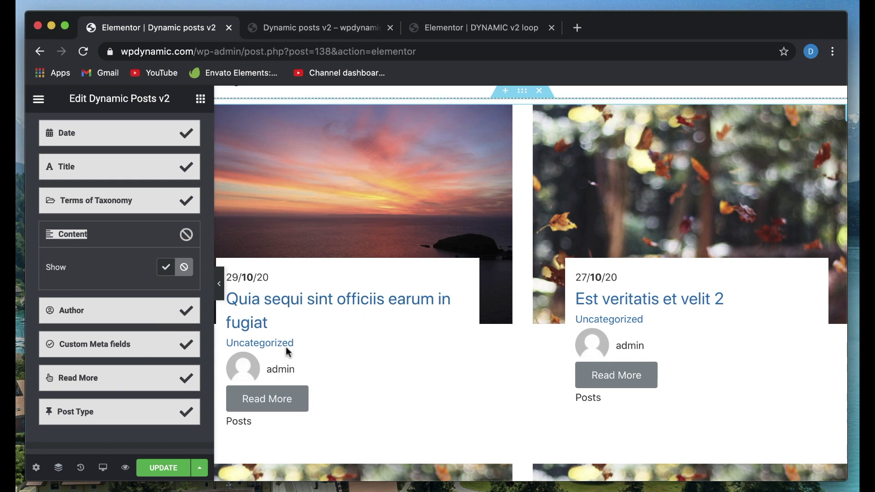
pyautogui.click(121, 212)
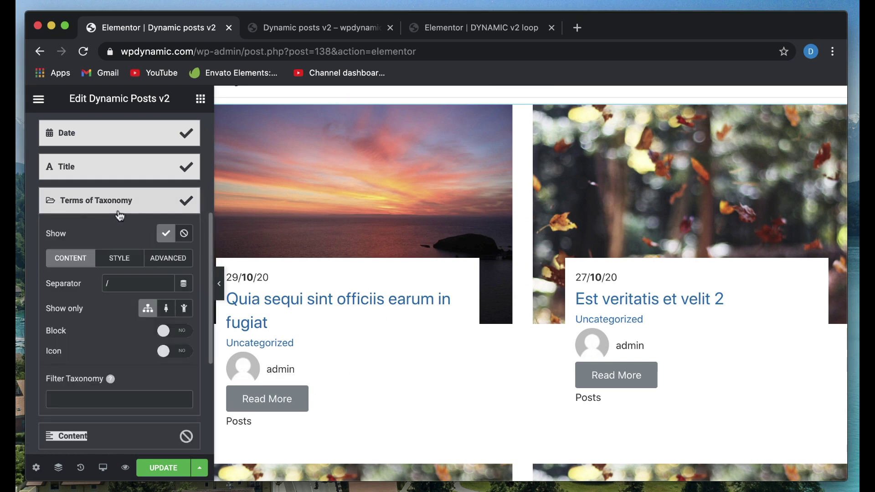
pyautogui.click(120, 213)
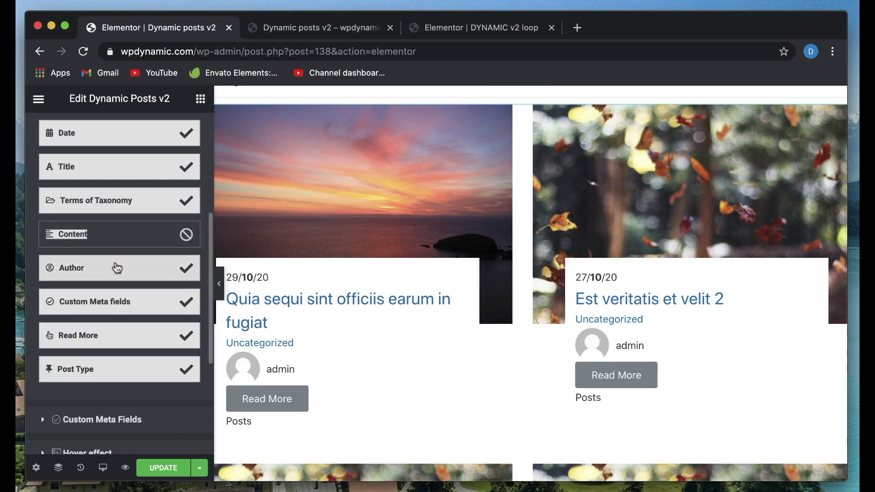
# Hide the author avatar and name from every post card
pyautogui.click(189, 276)
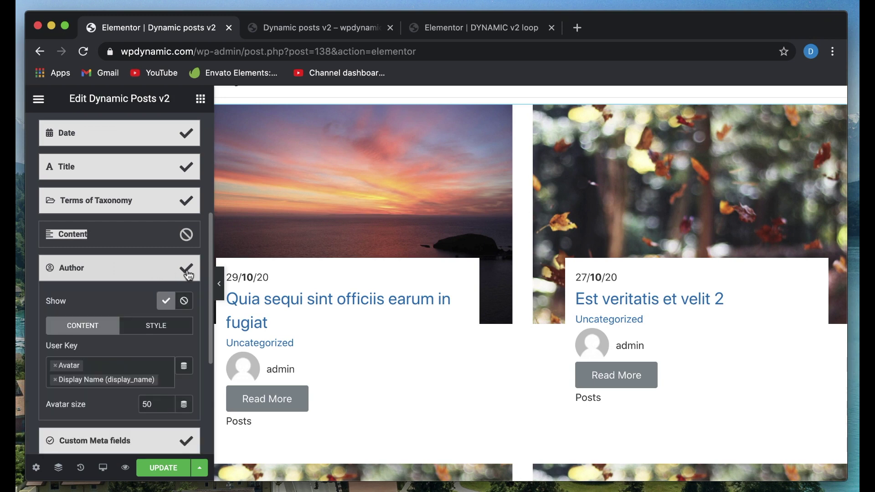
pyautogui.click(184, 300)
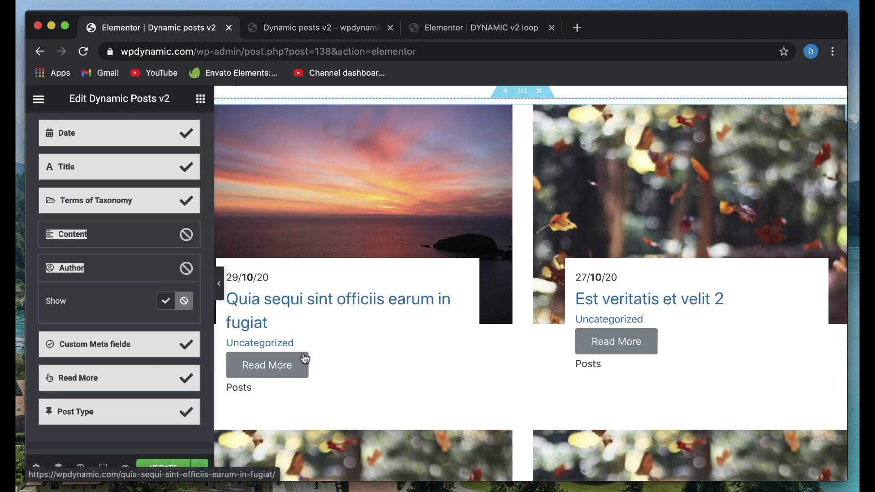
pyautogui.scroll(1, 410, 342)
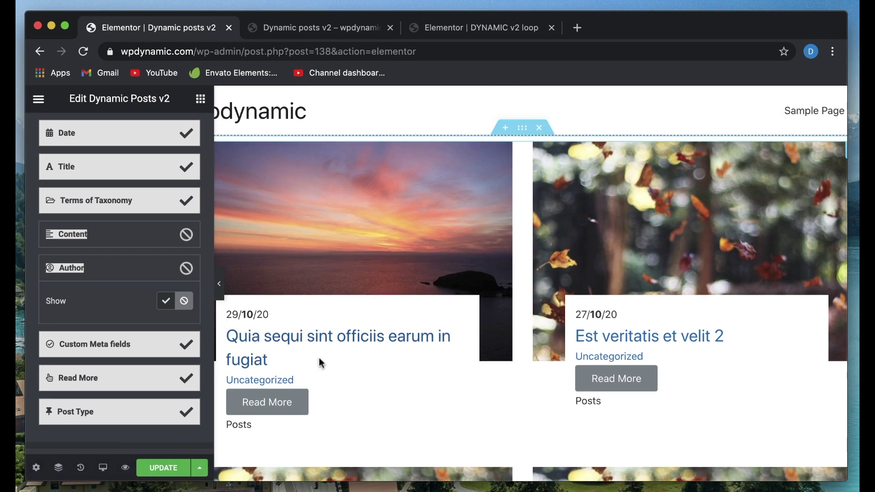
pyautogui.scroll(-2, 321, 362)
pyautogui.scroll(-5, 514, 392)
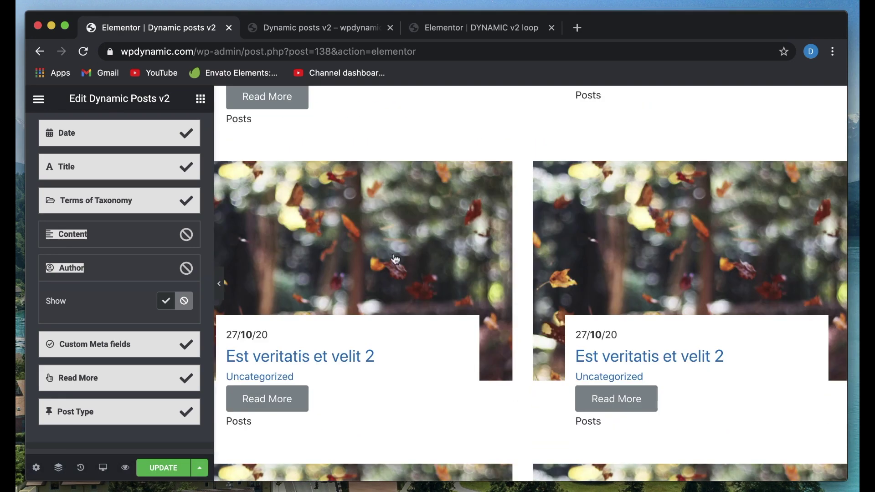
pyautogui.click(132, 205)
pyautogui.scroll(5, 133, 208)
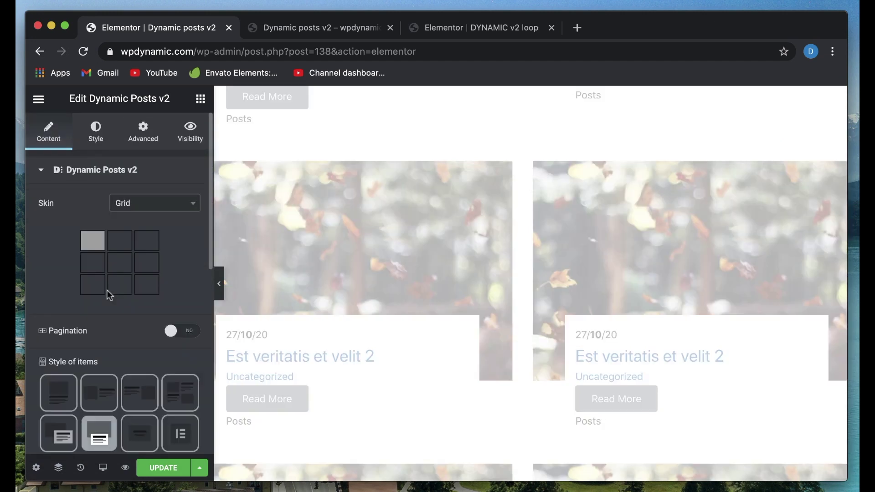
pyautogui.scroll(-3, 107, 293)
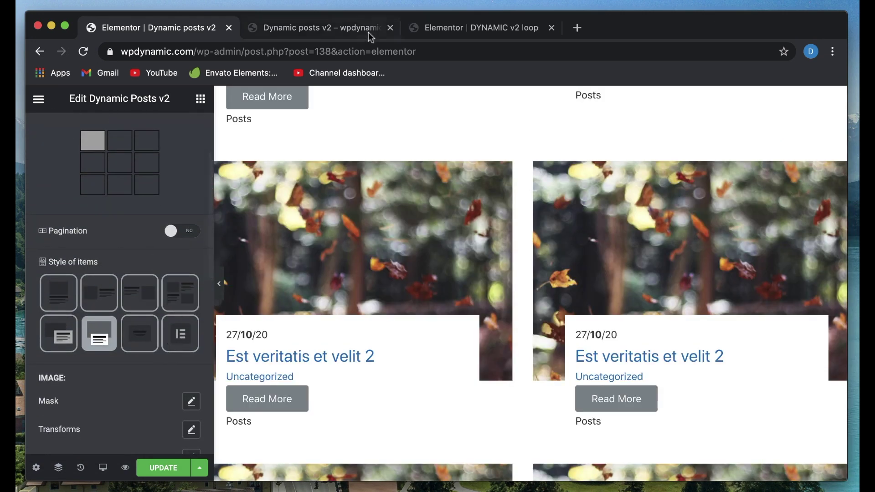
# Apply the blob-shaped PNG mask to the grid's post images
pyautogui.click(327, 30)
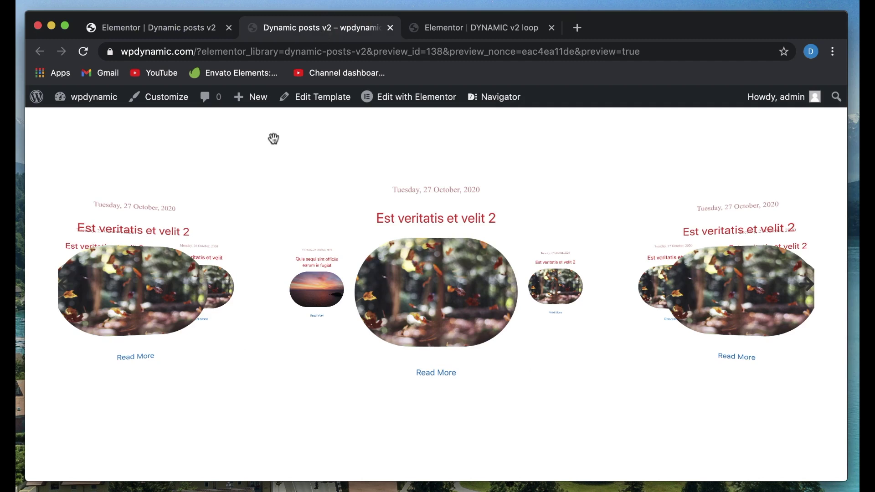
pyautogui.click(182, 32)
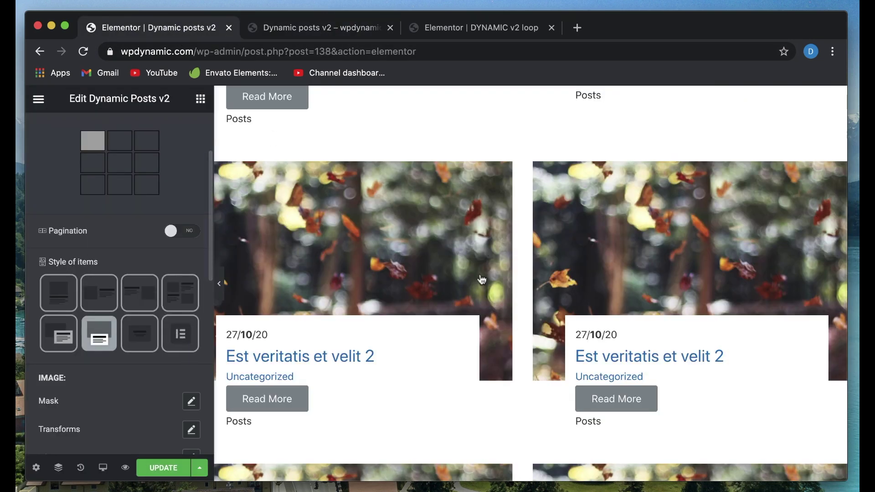
pyautogui.scroll(-3, 94, 341)
pyautogui.scroll(-3, 96, 347)
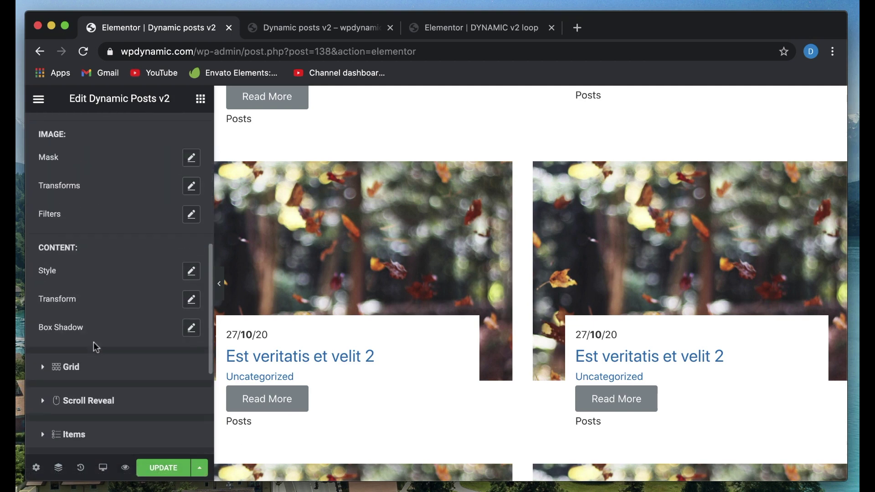
pyautogui.click(191, 158)
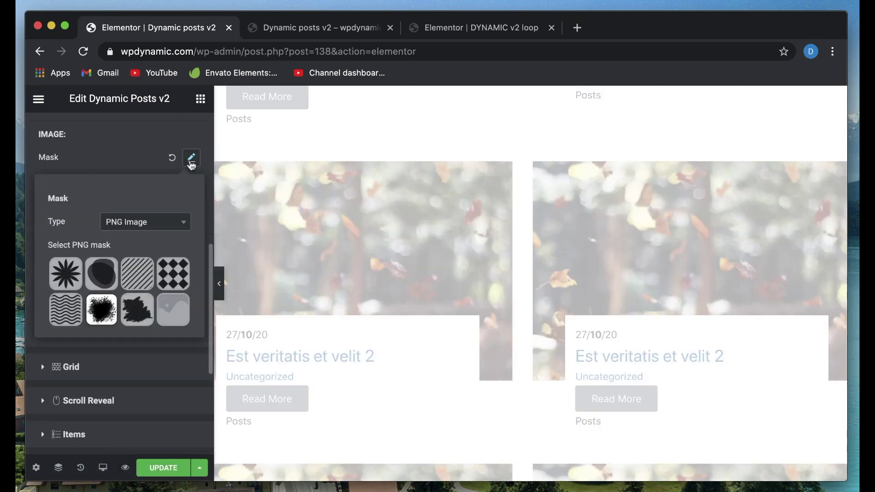
pyautogui.click(100, 273)
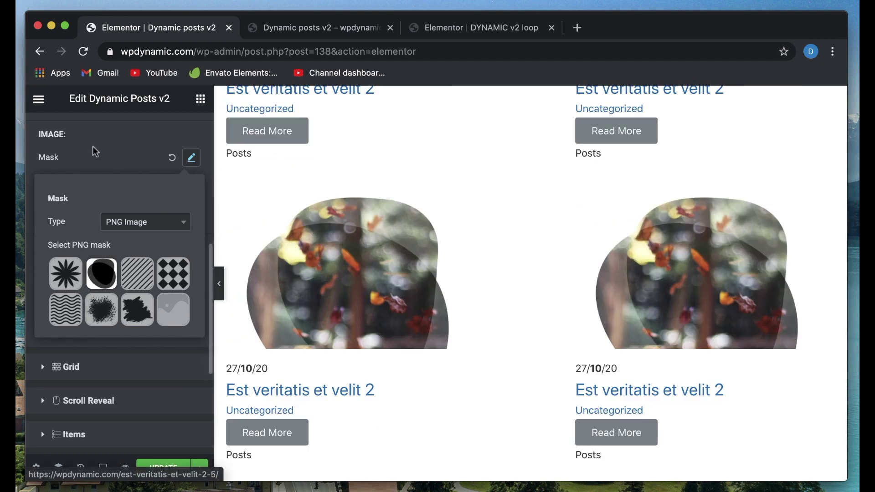
pyautogui.click(95, 151)
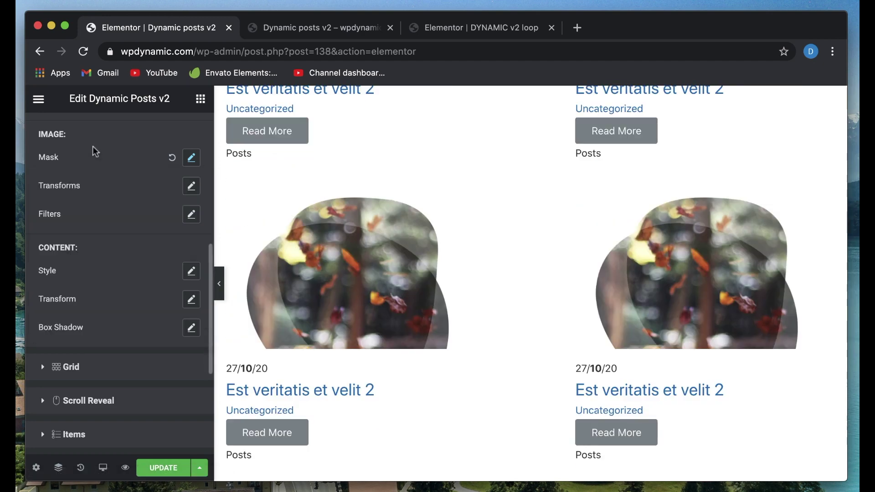
pyautogui.scroll(-4, 94, 152)
pyautogui.click(96, 261)
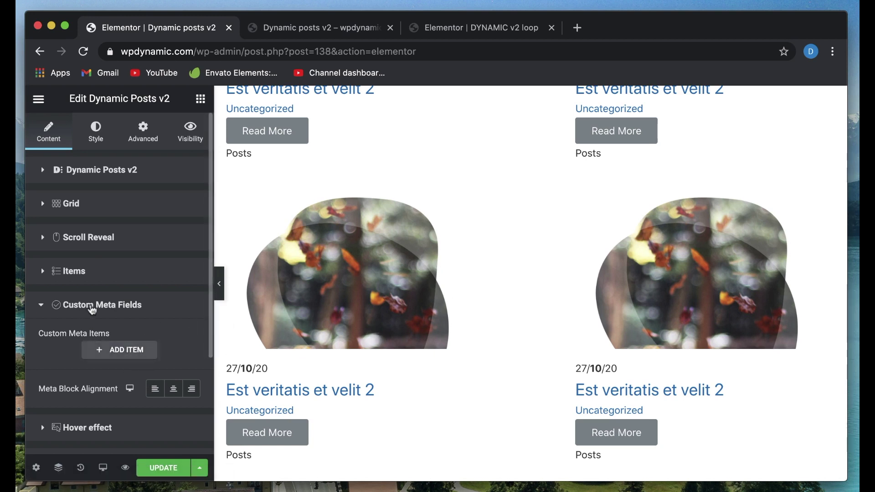
# Set the post blocks' Hover Animation to Push
pyautogui.click(108, 313)
pyautogui.click(94, 339)
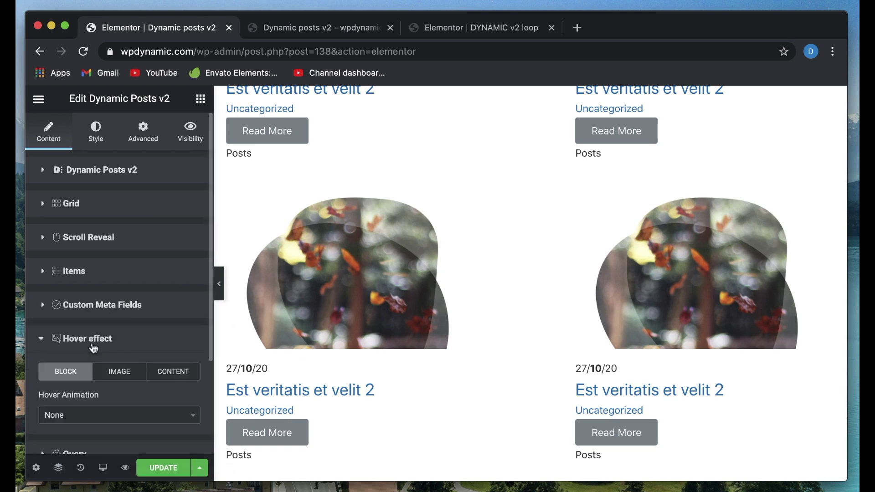
pyautogui.scroll(-2, 94, 347)
pyautogui.click(105, 332)
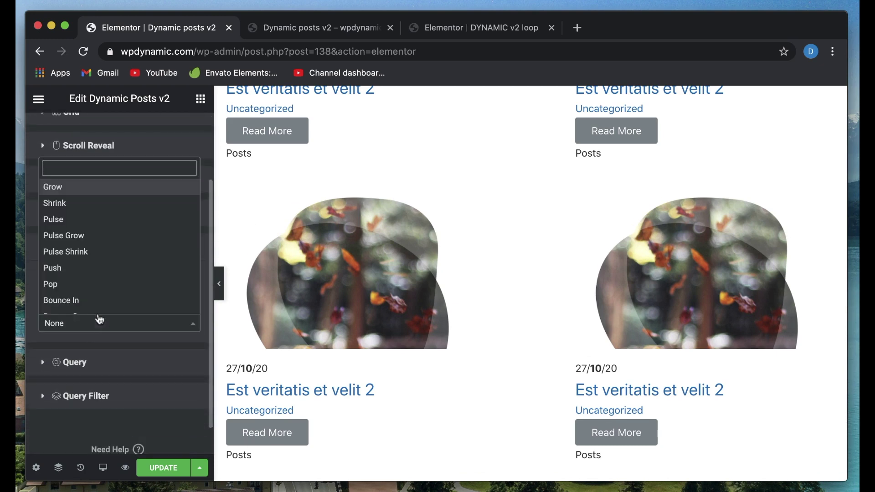
pyautogui.click(84, 275)
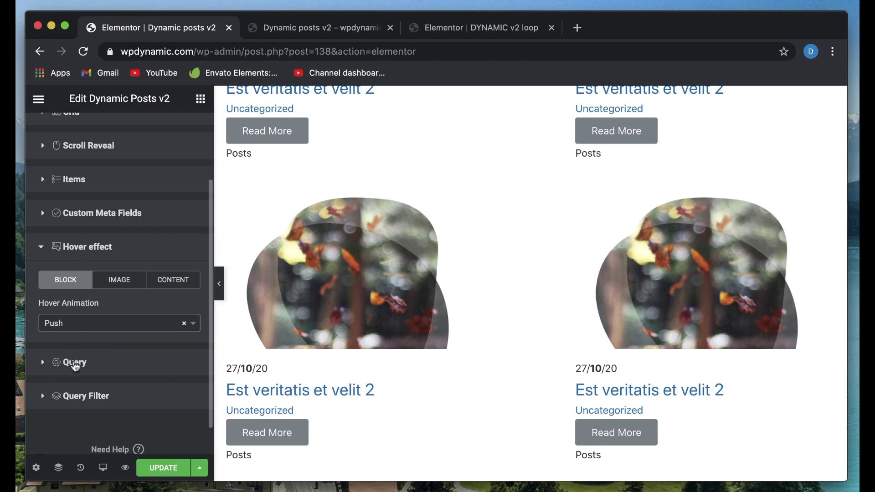
pyautogui.click(76, 364)
# Review the post type choices and set Number of Posts to 4
pyautogui.scroll(-3, 80, 368)
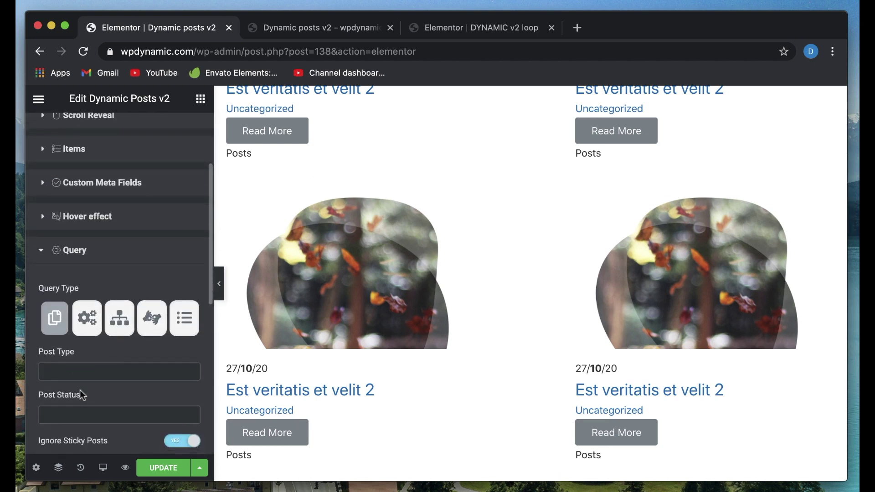
pyautogui.scroll(-2, 79, 265)
pyautogui.click(68, 291)
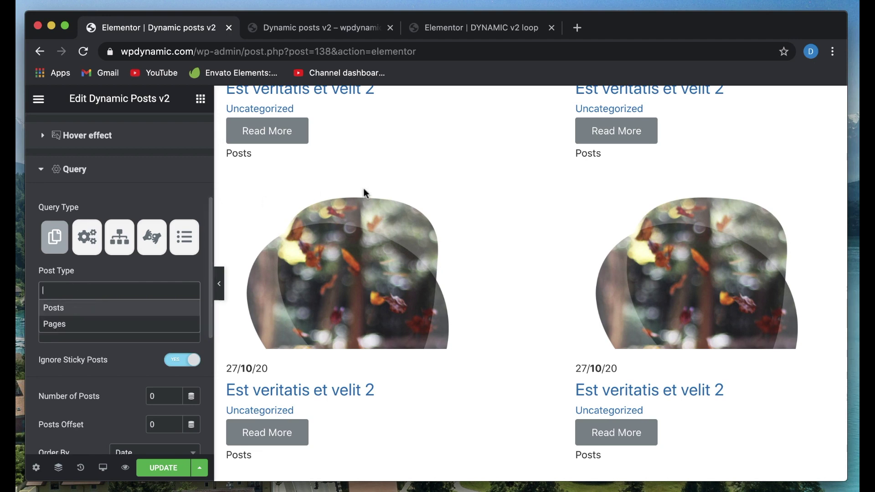
pyautogui.scroll(-5, 339, 219)
pyautogui.scroll(-5, 433, 165)
pyautogui.click(141, 281)
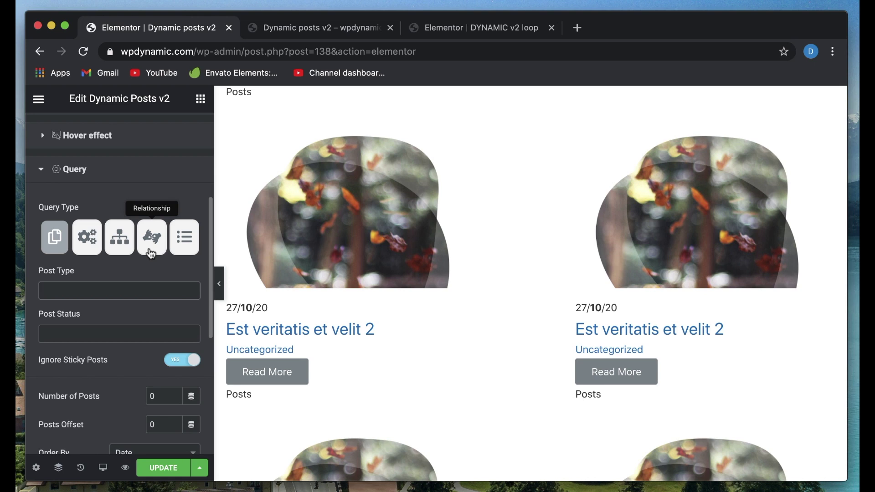
pyautogui.scroll(-2, 112, 321)
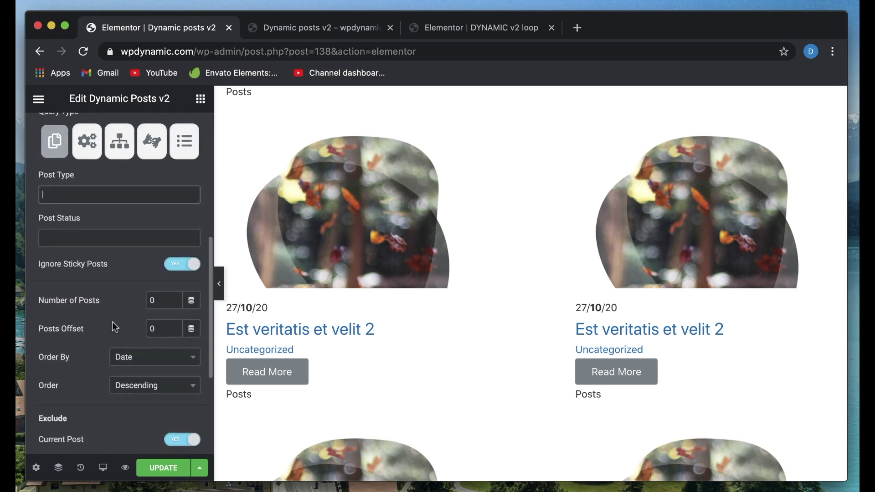
pyautogui.doubleClick(156, 304)
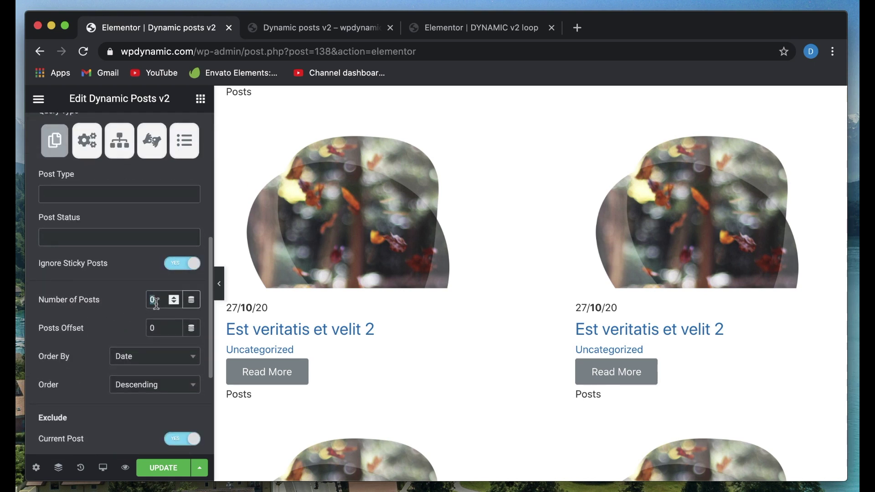
pyautogui.write('4')
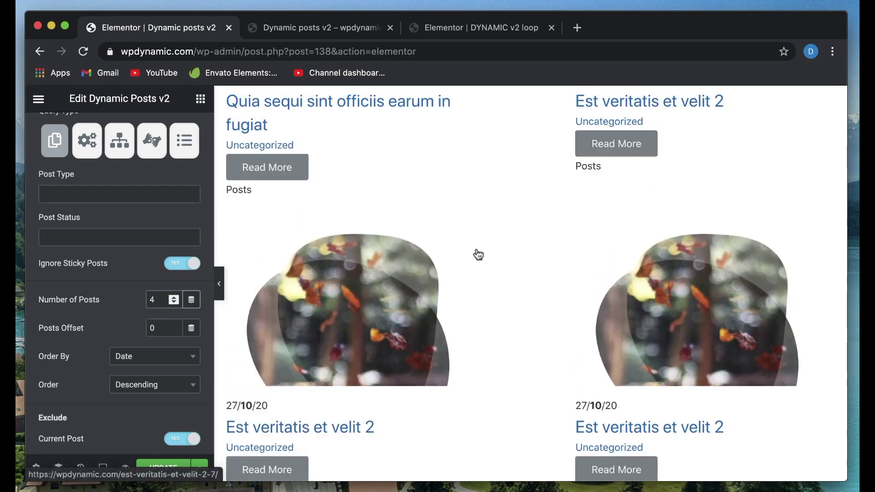
# Check the offset, then add an Author query filter and remove it again
pyautogui.scroll(-4, 617, 302)
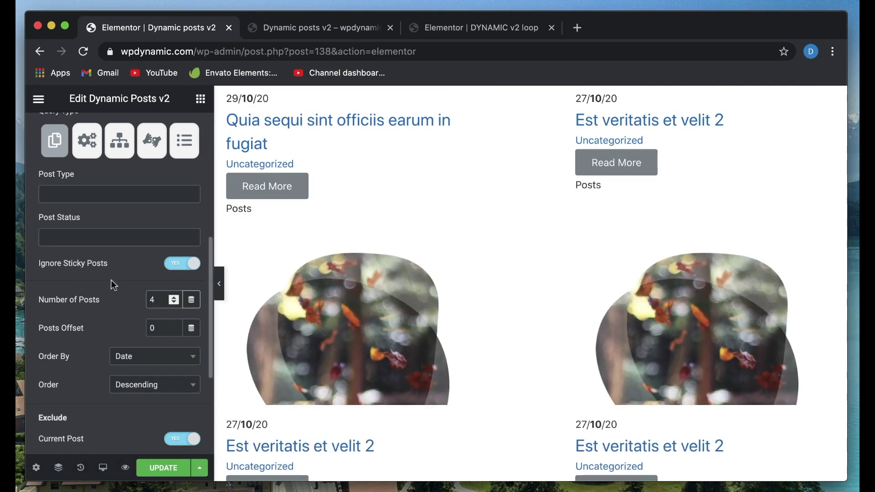
pyautogui.scroll(-3, 128, 319)
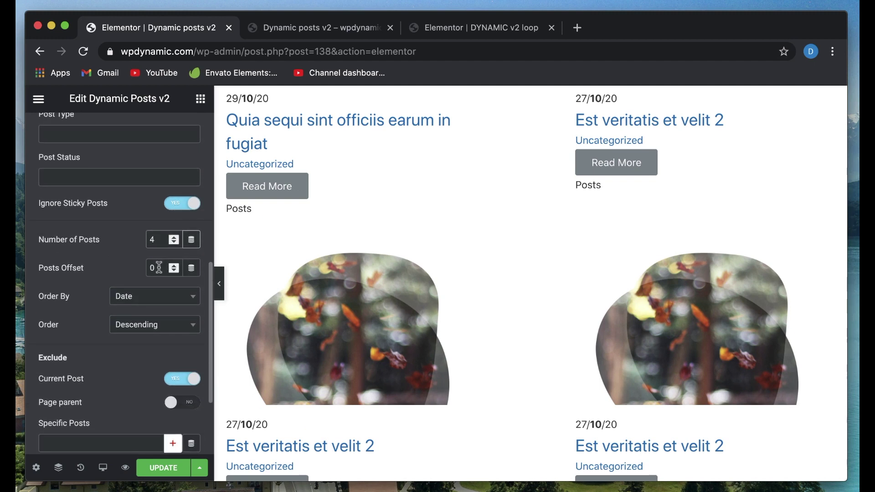
pyautogui.click(158, 268)
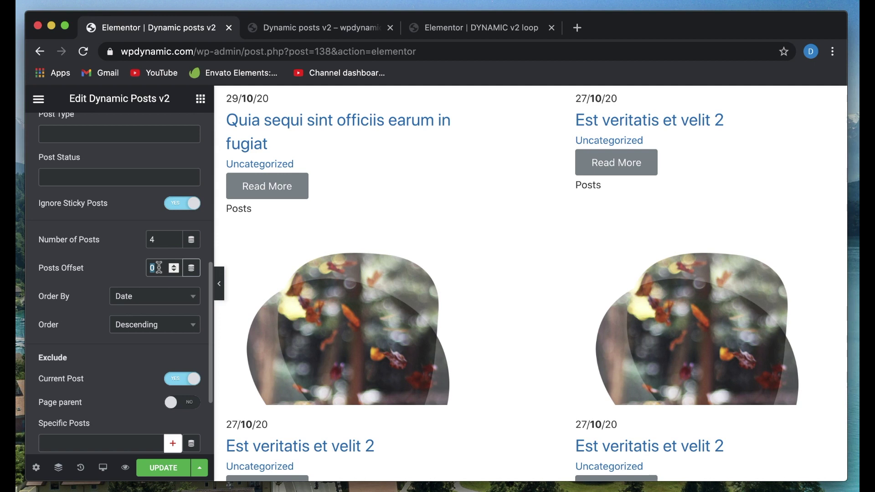
pyautogui.scroll(-4, 86, 321)
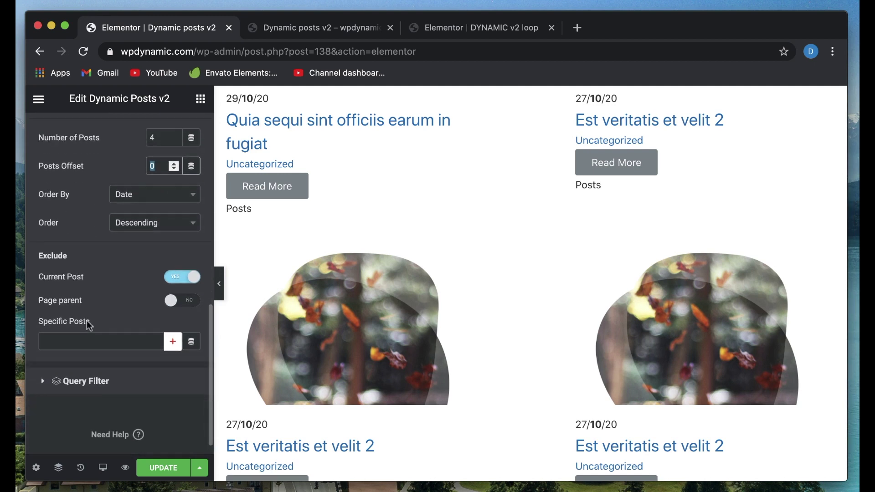
pyautogui.click(89, 390)
pyautogui.scroll(-3, 60, 380)
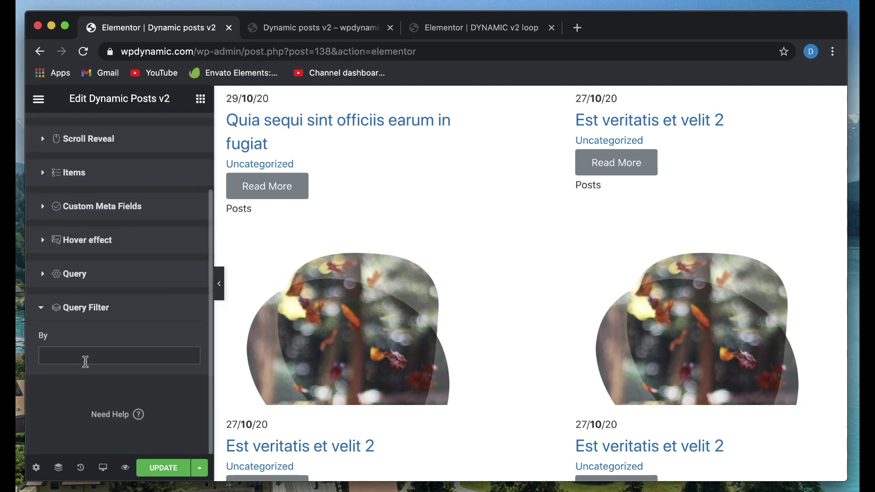
pyautogui.click(86, 360)
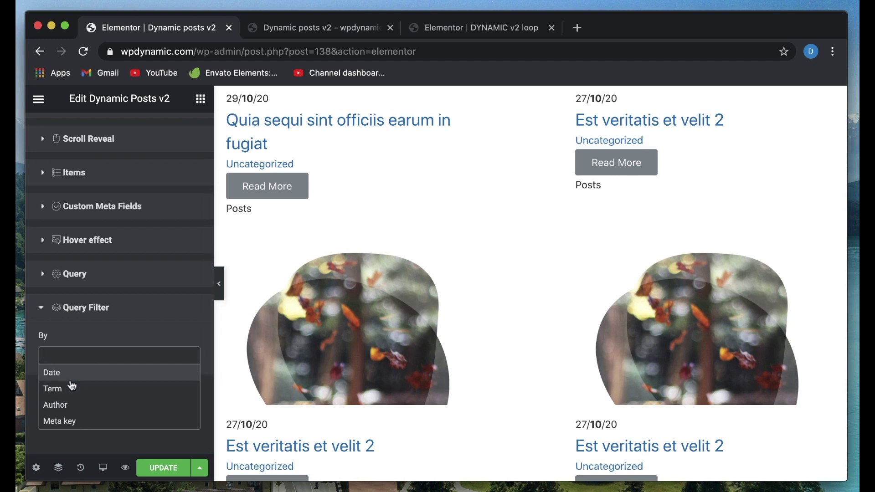
pyautogui.click(59, 404)
pyautogui.scroll(-3, 99, 392)
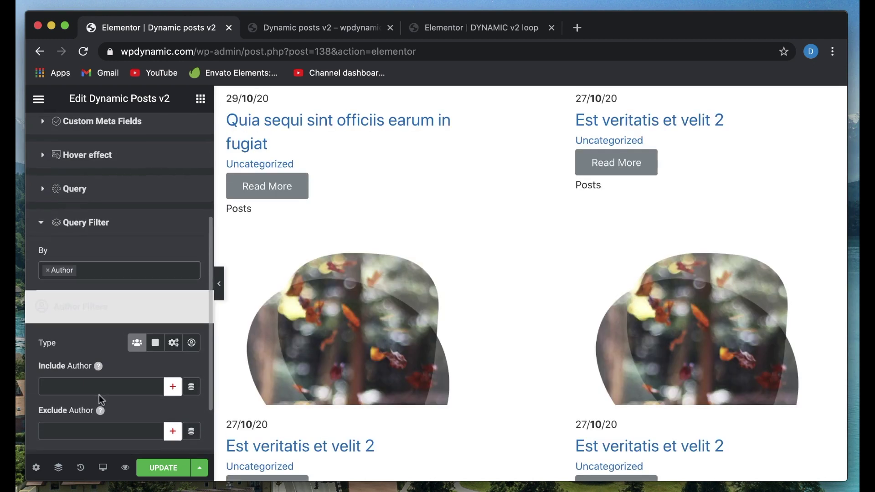
pyautogui.click(47, 268)
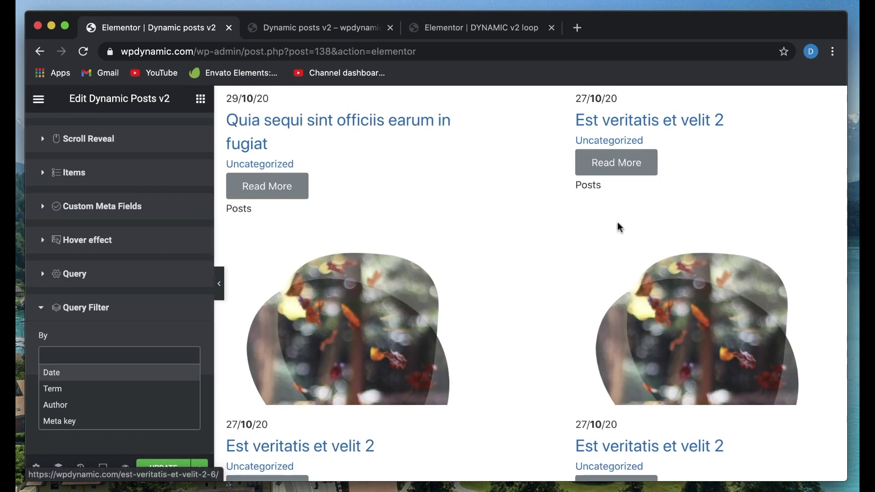
# In the Style tab, adjust the grid's column and row gaps
pyautogui.click(100, 314)
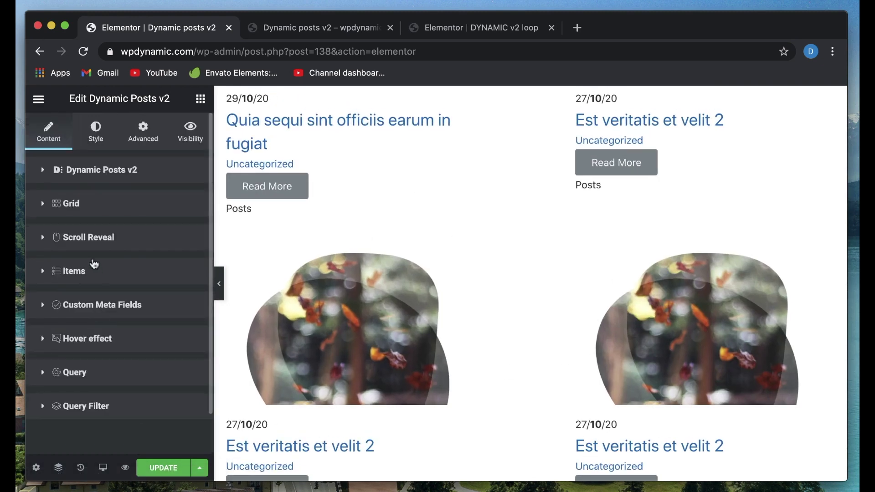
pyautogui.click(96, 132)
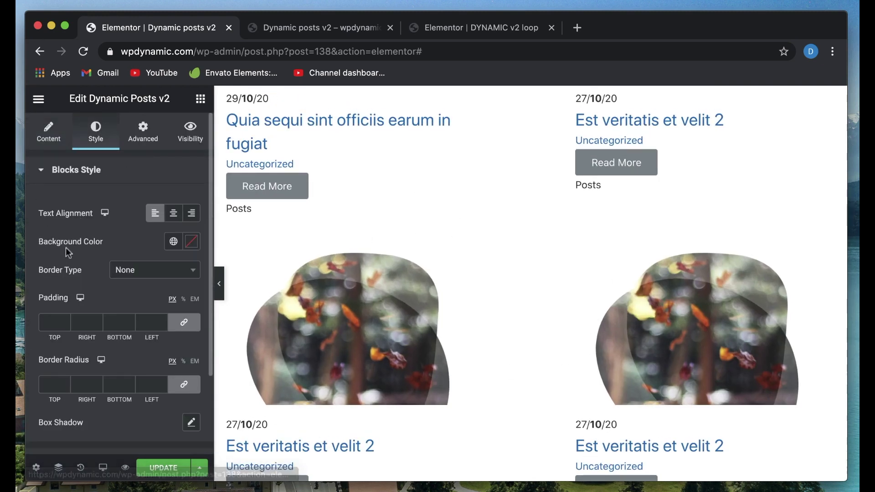
pyautogui.scroll(-3, 66, 248)
pyautogui.click(73, 362)
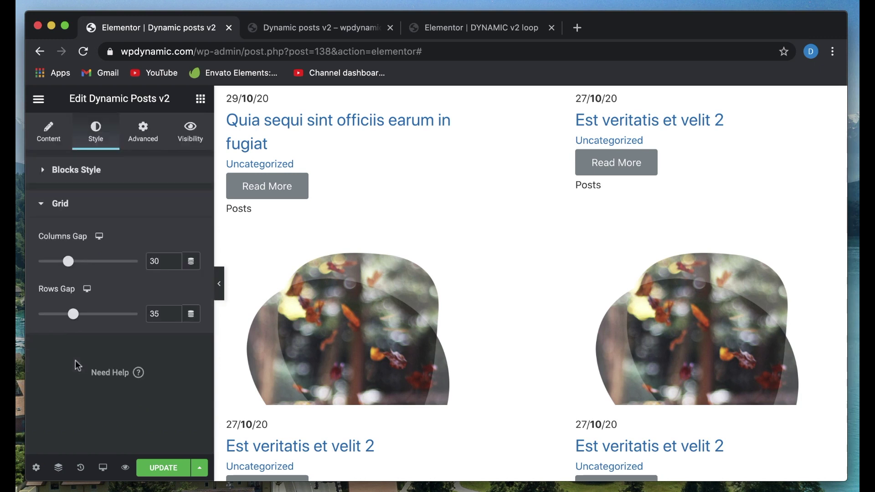
pyautogui.moveTo(70, 267)
pyautogui.mouseDown()
pyautogui.moveTo(114, 268)
pyautogui.moveTo(57, 268)
pyautogui.mouseUp()
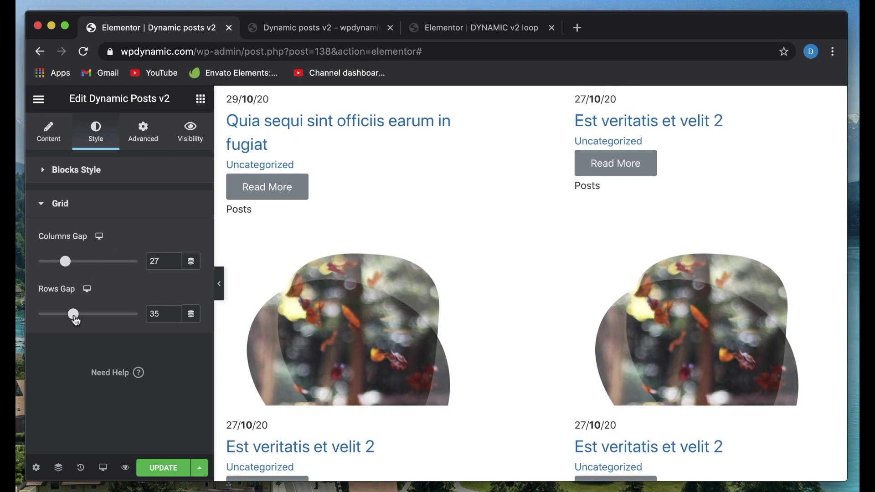
pyautogui.moveTo(73, 314); pyautogui.dragTo(93, 321)
pyautogui.click(88, 208)
# Set the Blocks Style background colour to pink #F99999
pyautogui.click(110, 180)
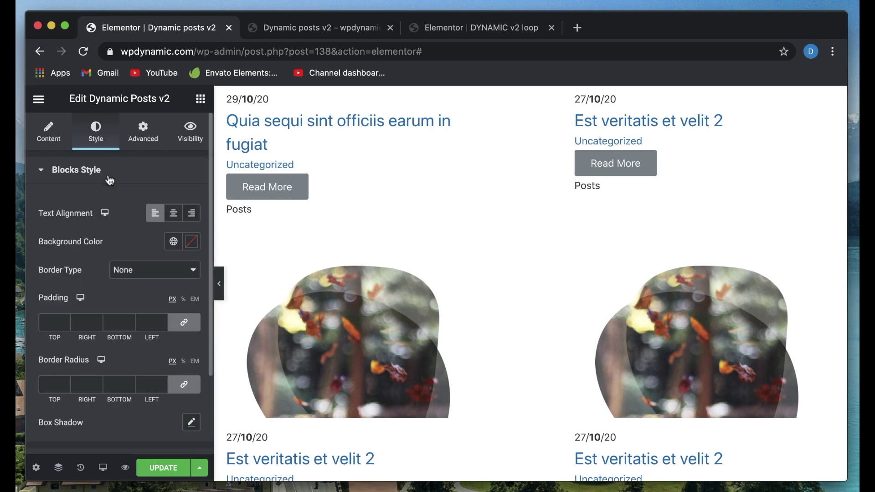
pyautogui.click(192, 242)
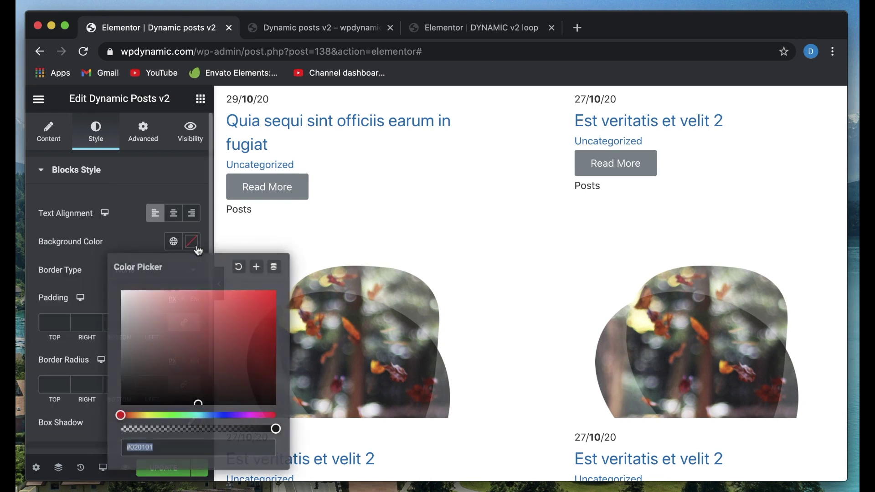
pyautogui.click(181, 294)
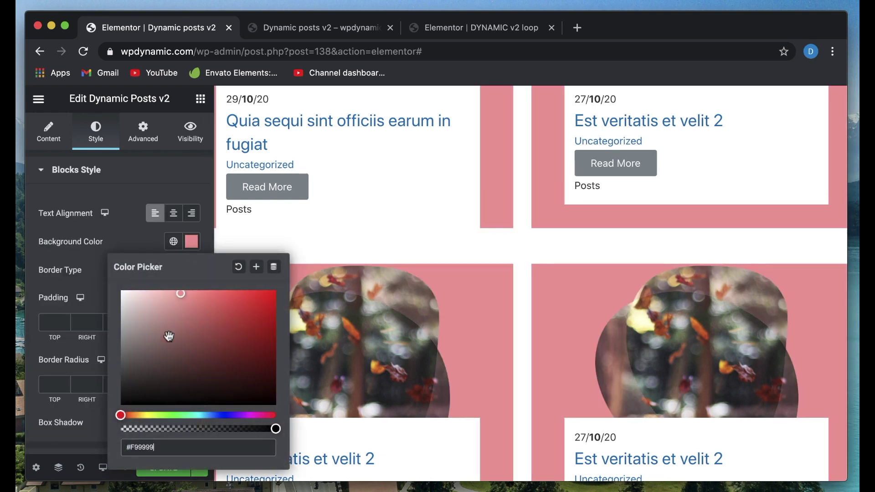
pyautogui.click(112, 234)
pyautogui.scroll(5, 457, 241)
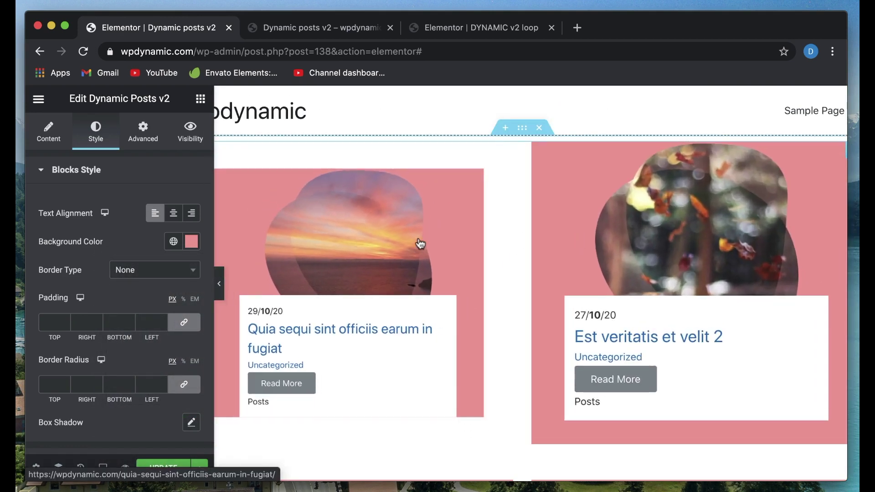
pyautogui.scroll(-2, 110, 300)
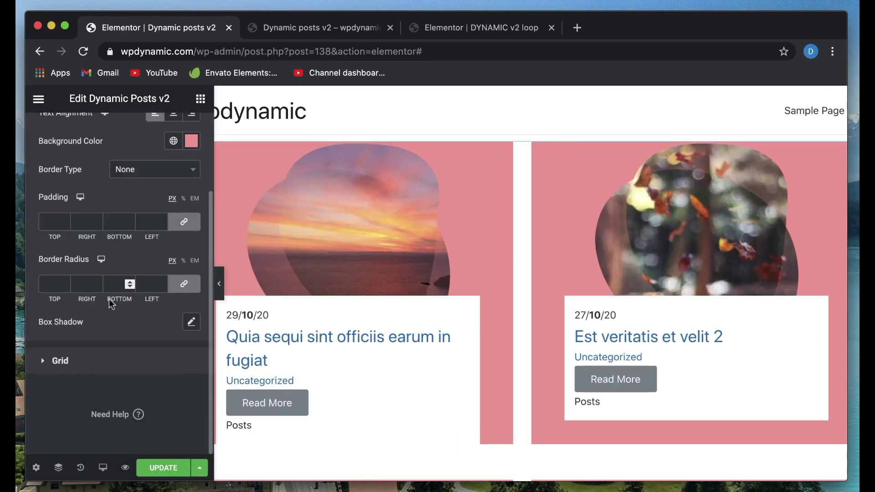
pyautogui.scroll(3, 109, 299)
pyautogui.click(46, 143)
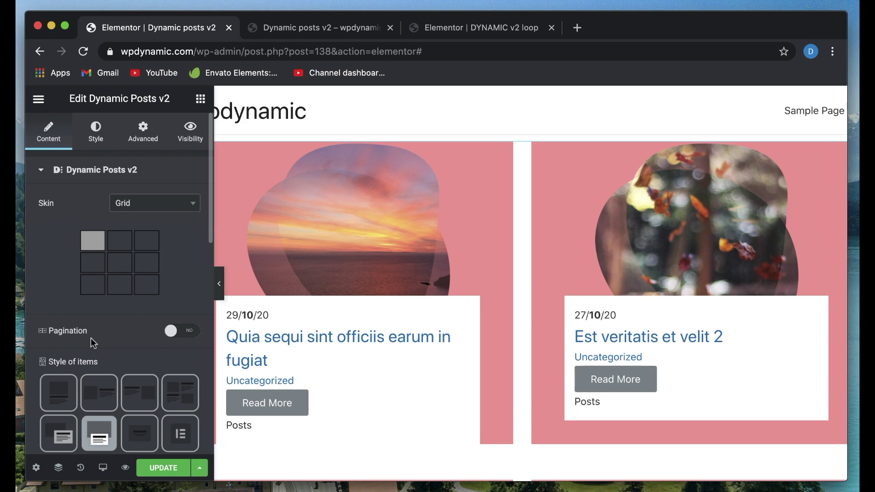
# Switch to the Grid to Fullscreen 3D skin, choose Effect 2, and test it on a post image
pyautogui.click(150, 204)
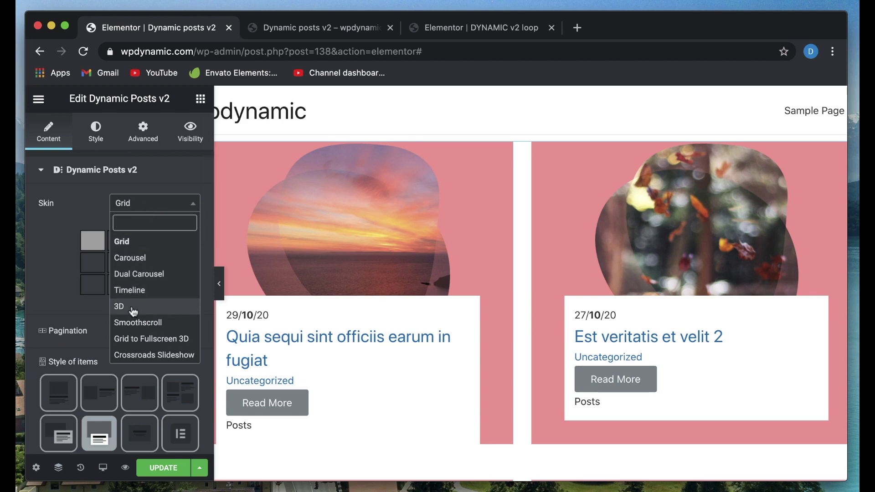
pyautogui.click(130, 339)
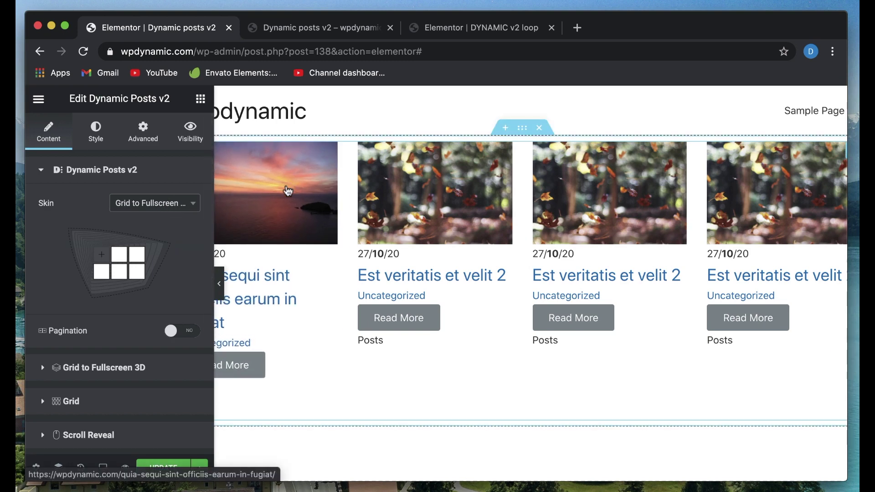
pyautogui.click(304, 193)
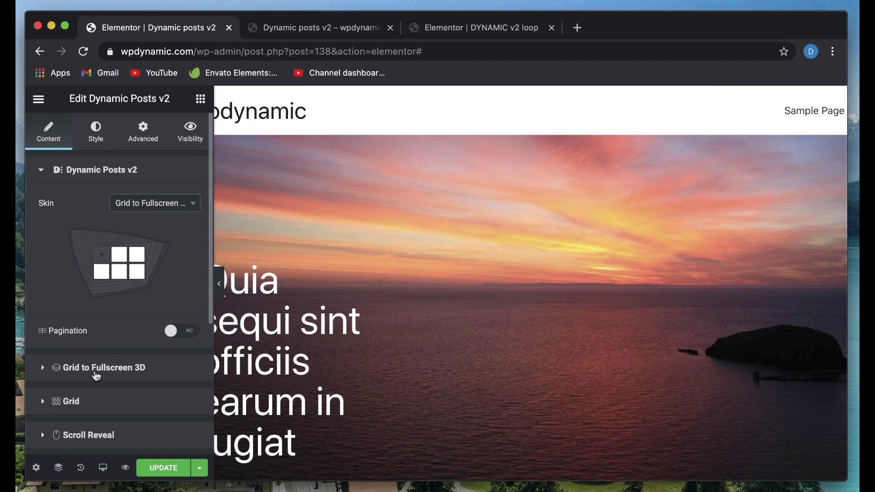
pyautogui.click(85, 368)
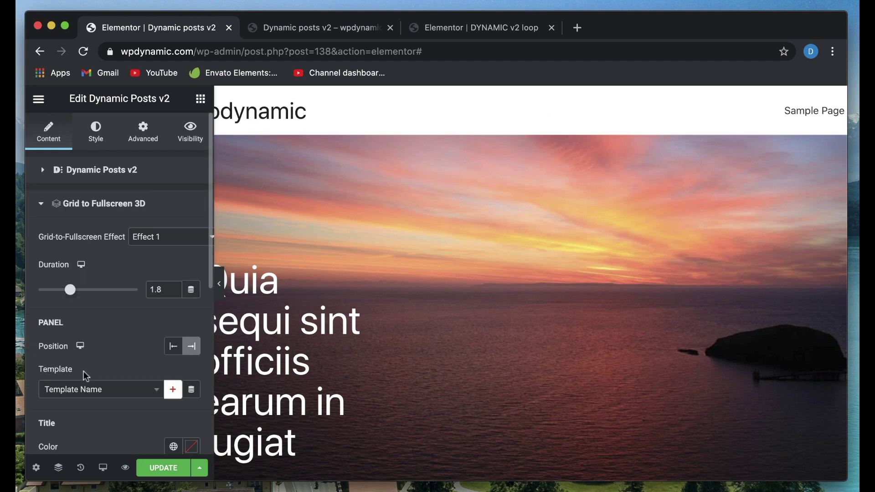
pyautogui.click(172, 246)
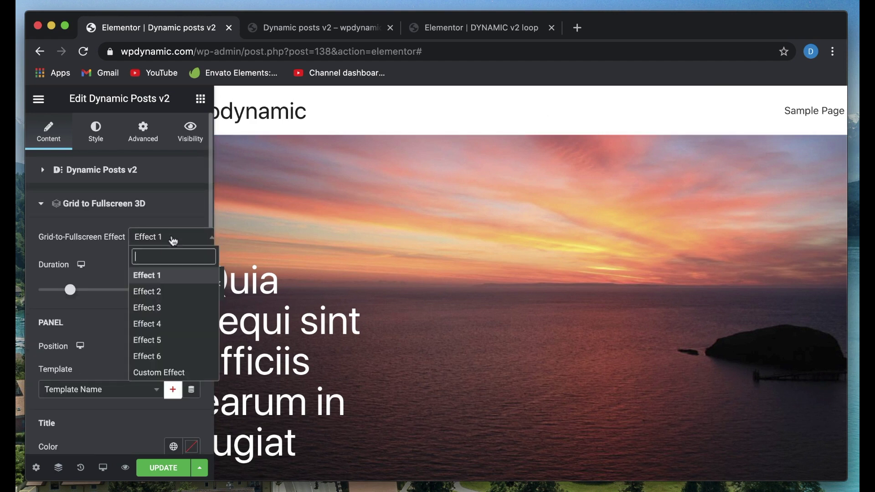
pyautogui.click(164, 289)
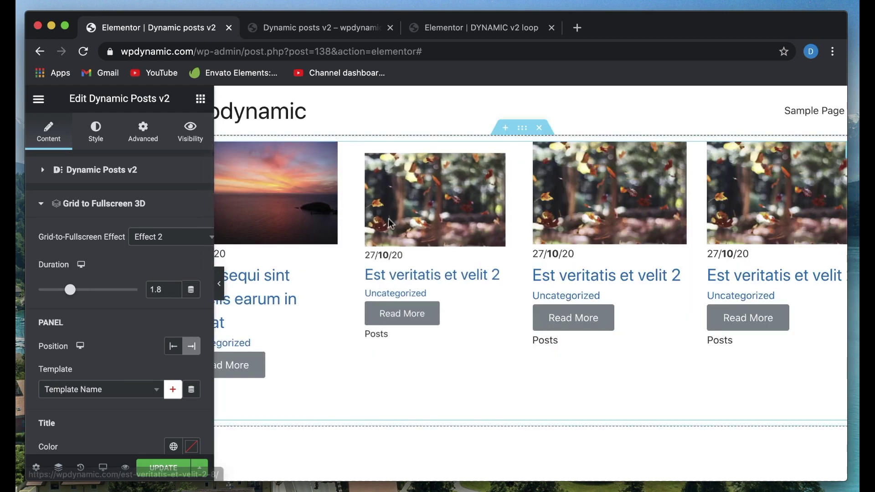
pyautogui.click(389, 218)
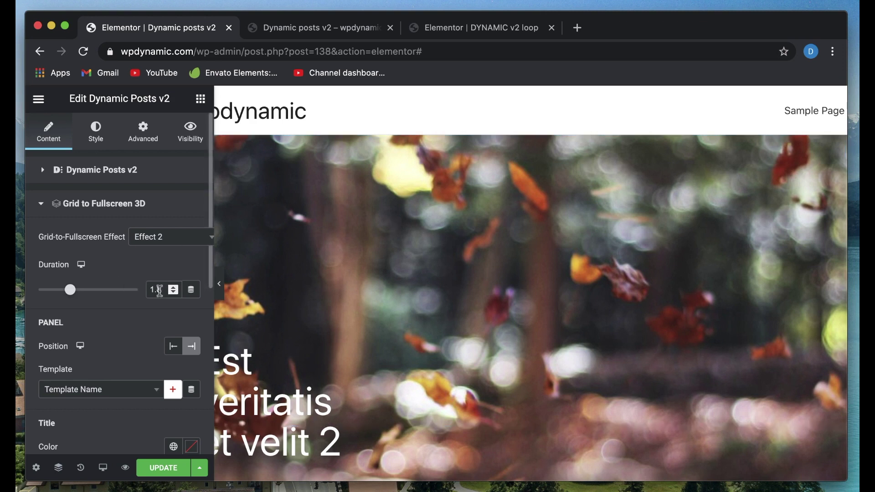
# Check the site preview and DYNAMIC v2 loop template tabs, then return to the editor
pyautogui.scroll(-2, 120, 341)
pyautogui.scroll(-4, 157, 347)
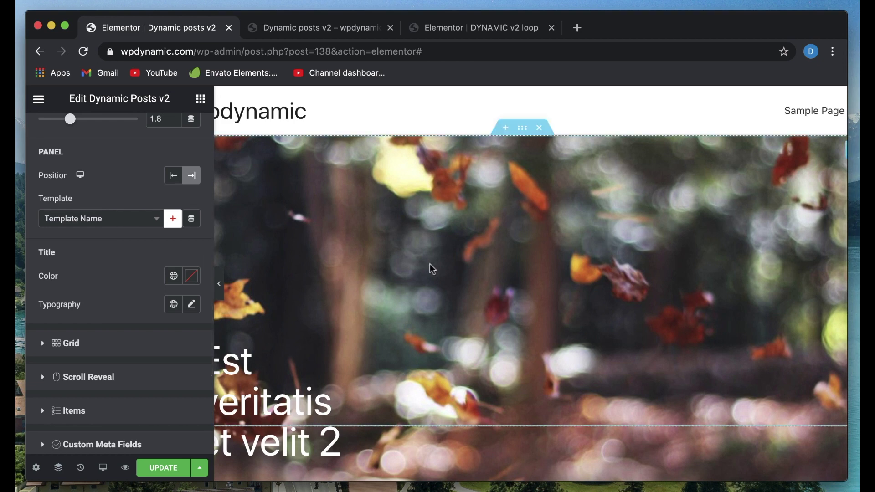
pyautogui.click(337, 28)
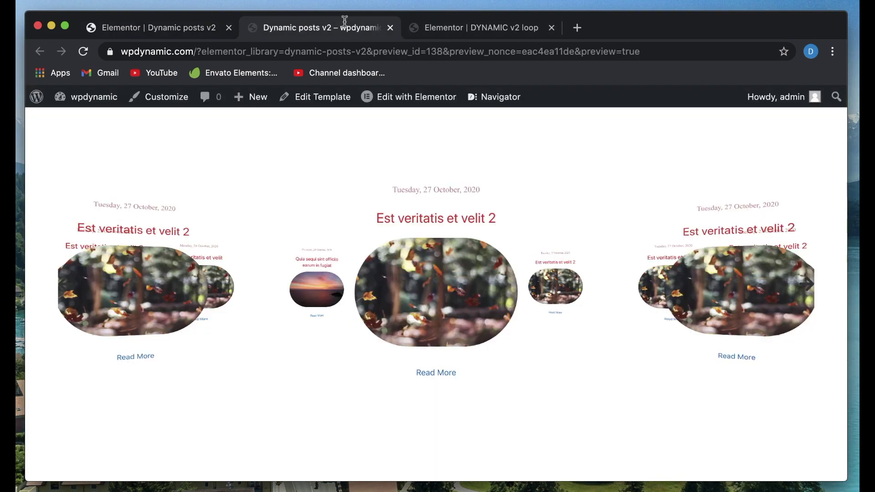
pyautogui.click(487, 27)
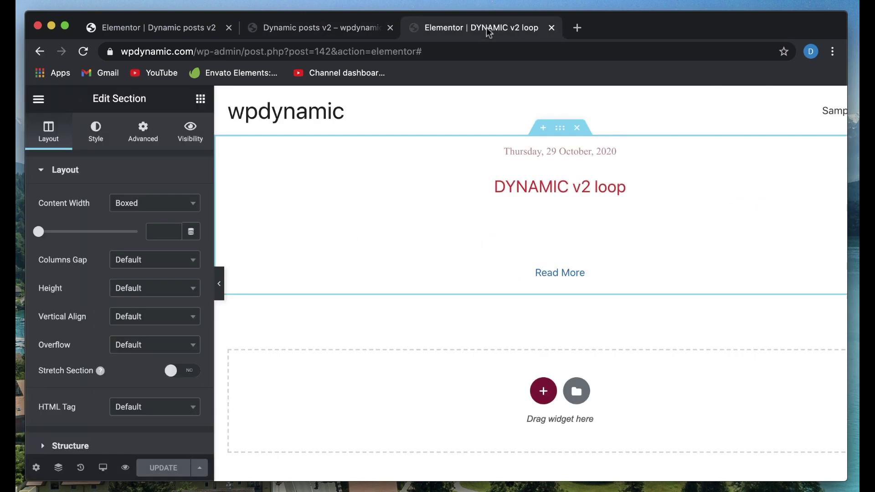
pyautogui.click(290, 33)
pyautogui.click(173, 32)
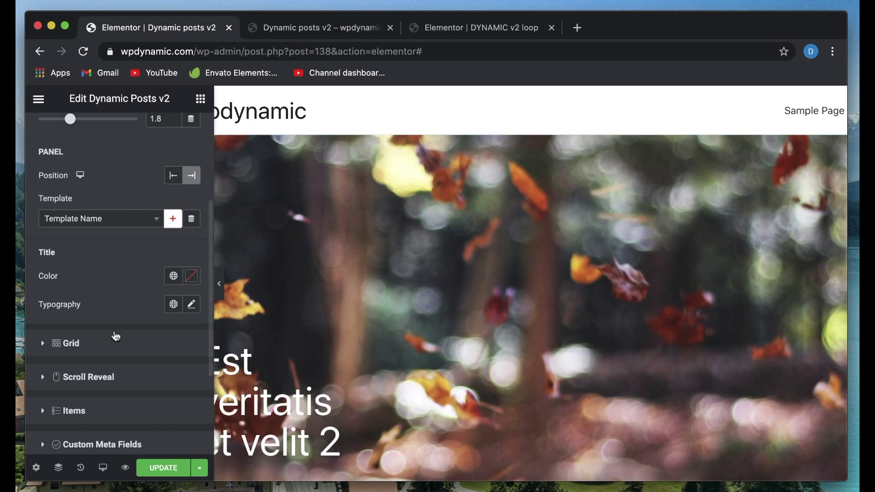
pyautogui.scroll(5, 115, 336)
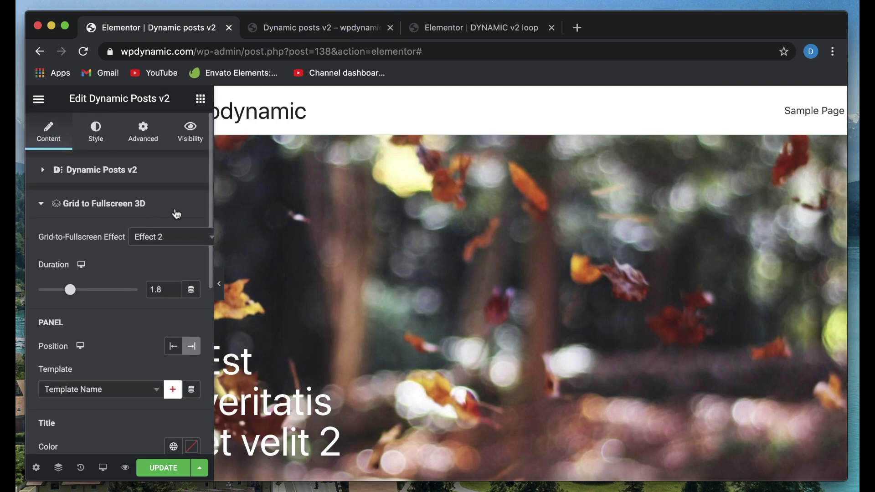
# Collapse the old skin sections and change the Dynamic Posts v2 skin to Smoothscroll
pyautogui.click(106, 209)
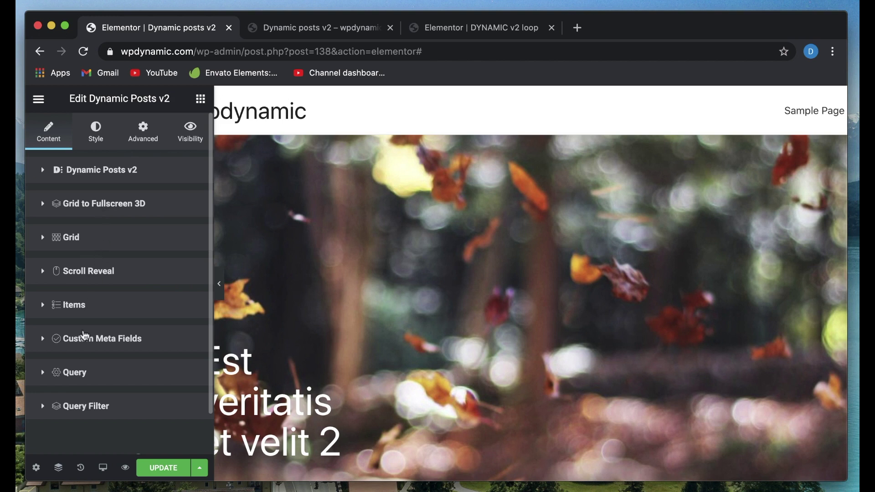
pyautogui.click(85, 283)
pyautogui.click(85, 283)
pyautogui.click(144, 175)
pyautogui.click(140, 205)
pyautogui.click(140, 206)
pyautogui.click(141, 207)
pyautogui.click(142, 207)
pyautogui.click(145, 213)
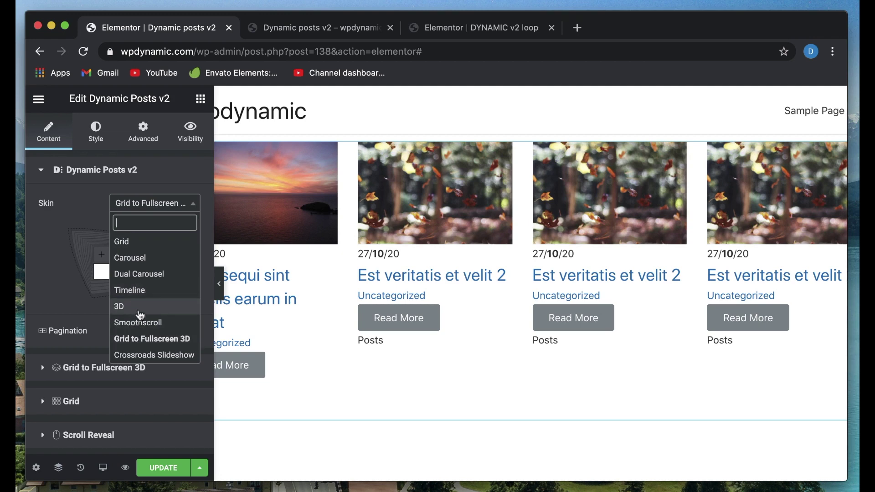
pyautogui.click(138, 324)
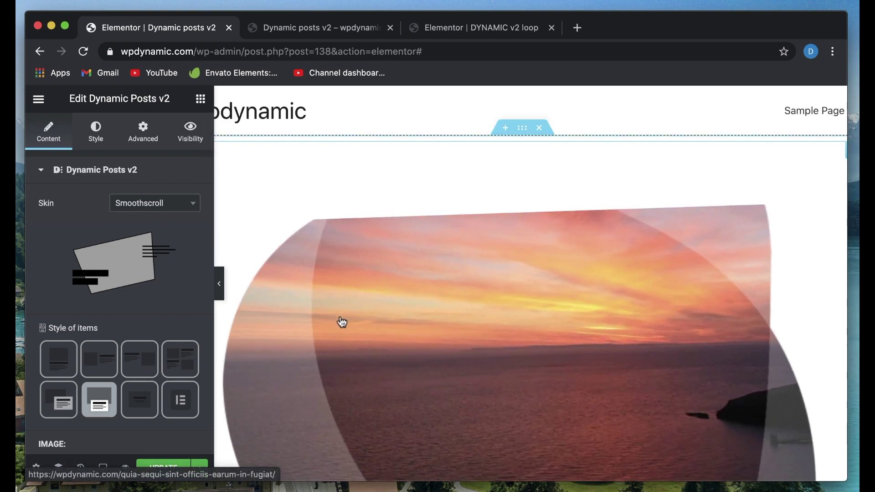
# Review the Smoothscroll layout and style settings, then update the page and view its preview
pyautogui.scroll(-7, 133, 311)
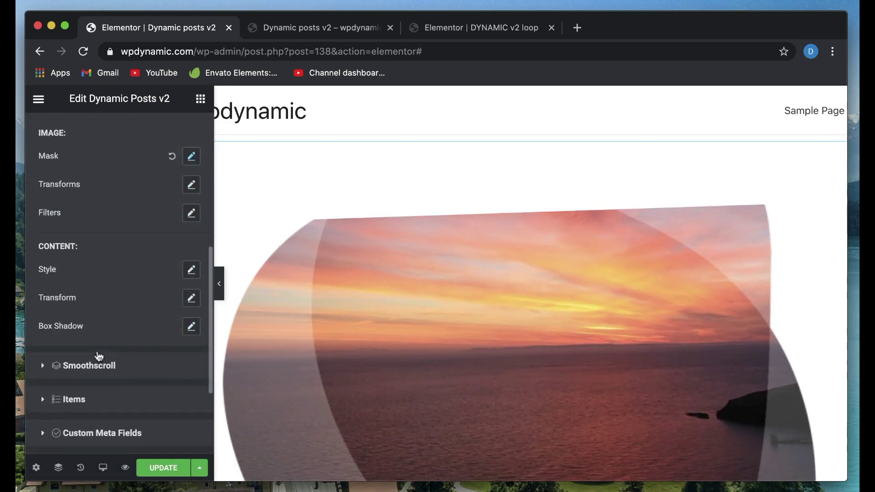
pyautogui.scroll(-3, 99, 356)
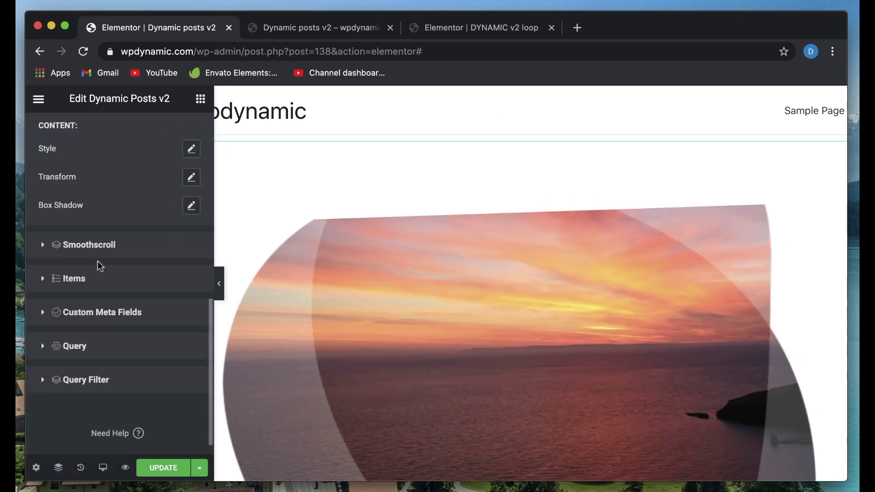
pyautogui.click(94, 245)
pyautogui.scroll(-3, 91, 248)
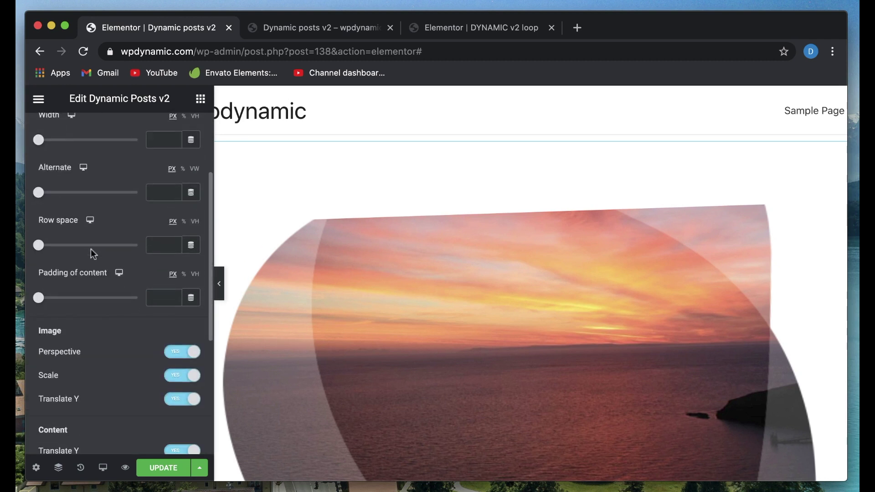
pyautogui.scroll(-4, 91, 254)
pyautogui.scroll(6, 89, 331)
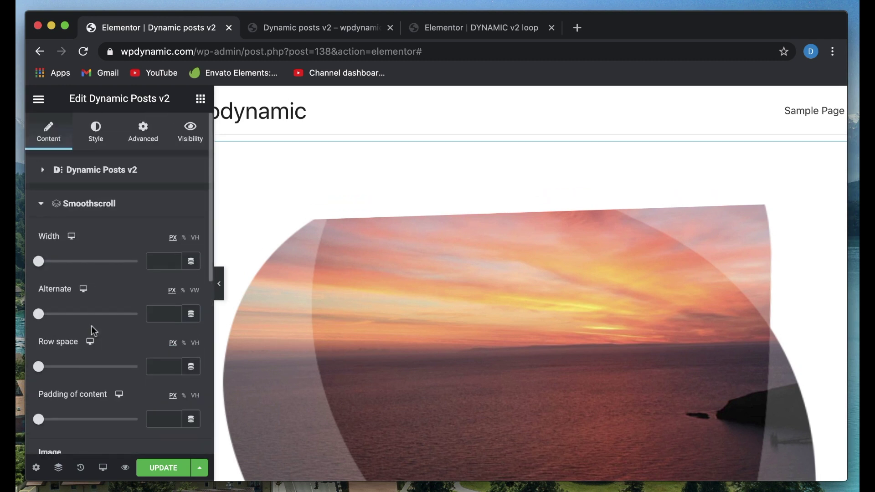
pyautogui.click(70, 205)
pyautogui.click(89, 146)
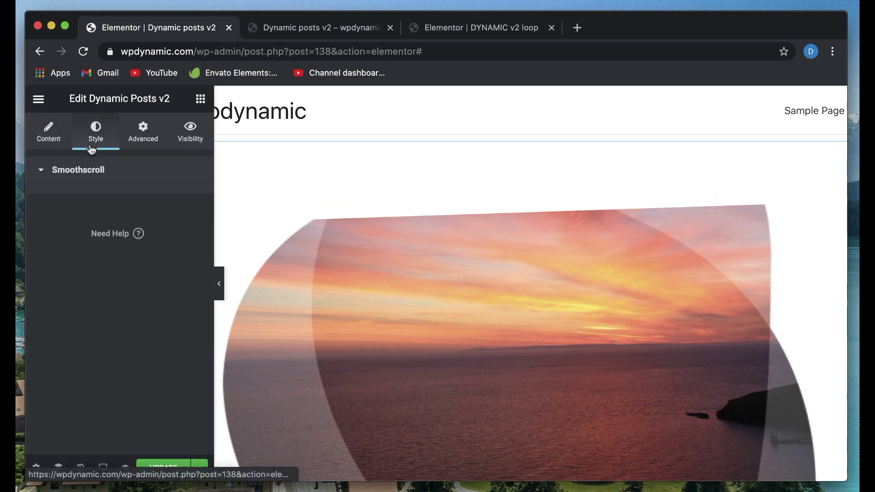
pyautogui.click(86, 172)
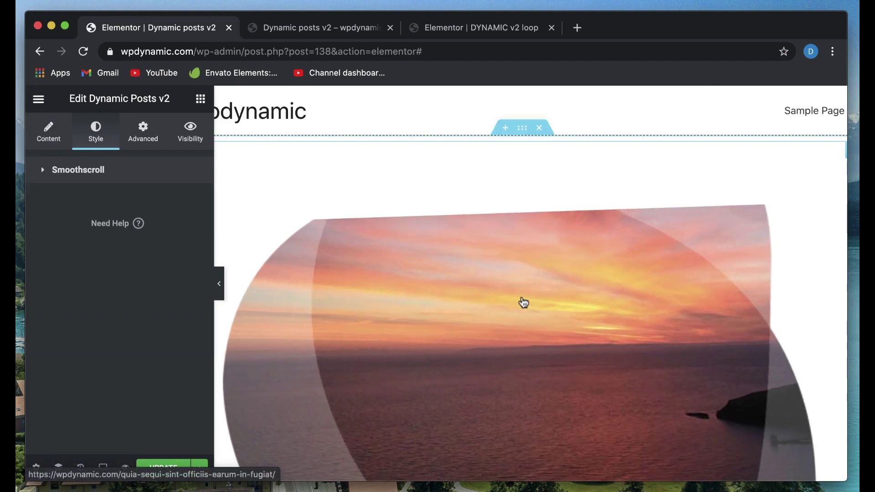
pyautogui.click(162, 468)
pyautogui.click(308, 26)
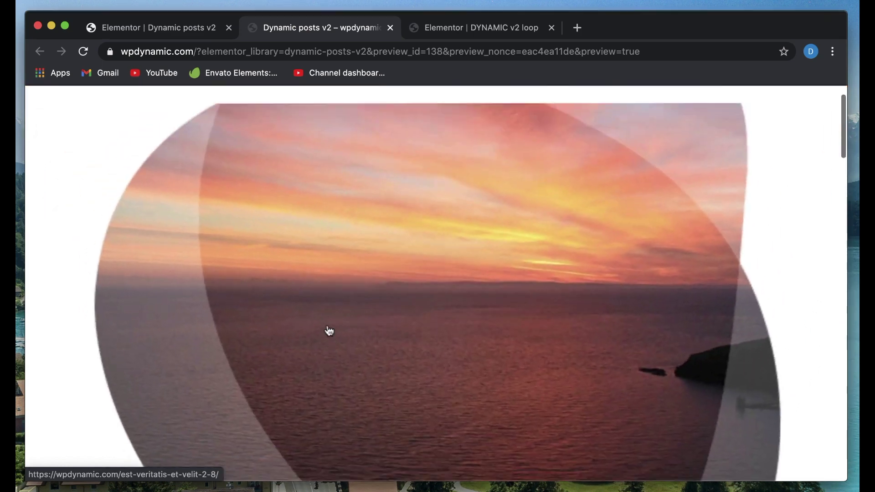
pyautogui.scroll(2, 747, 258)
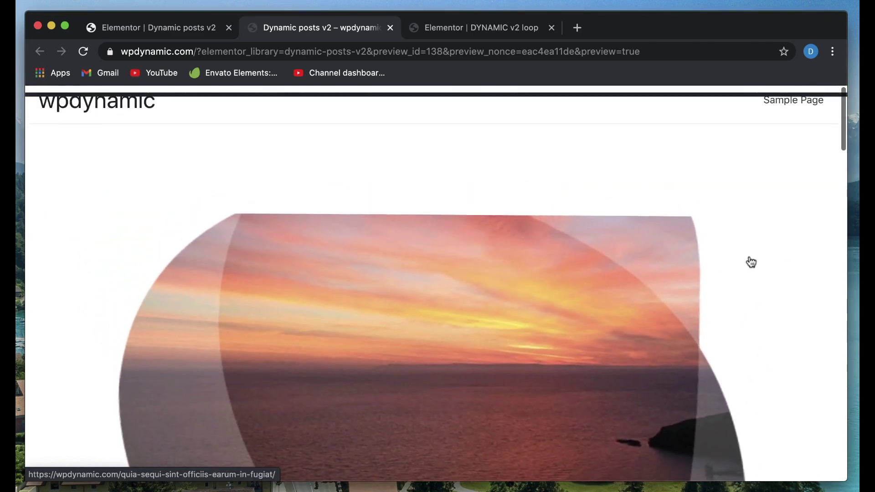
# Scroll the preview to watch the Smoothscroll post slides with their white title cards
pyautogui.scroll(-7, 567, 316)
pyautogui.scroll(-10, 567, 317)
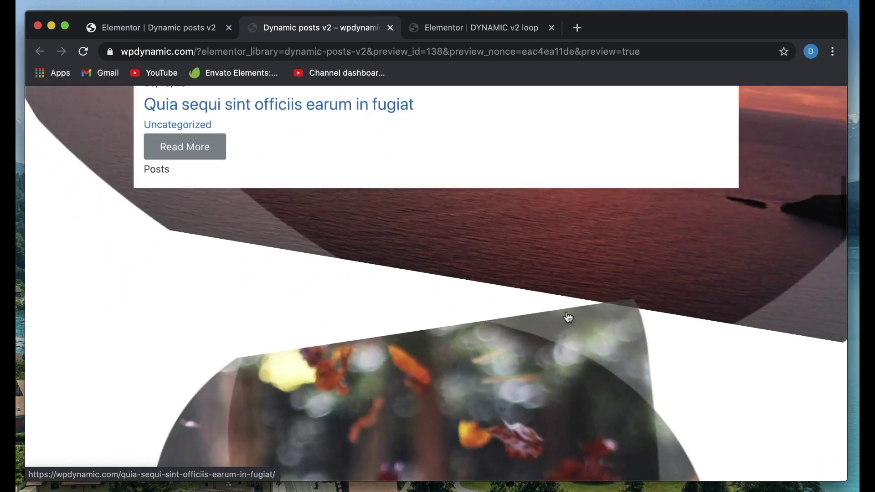
pyautogui.scroll(-8, 566, 311)
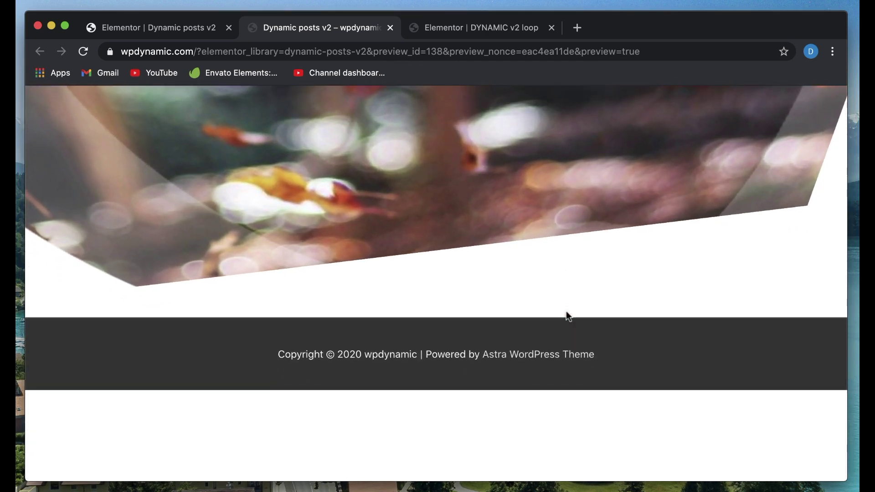